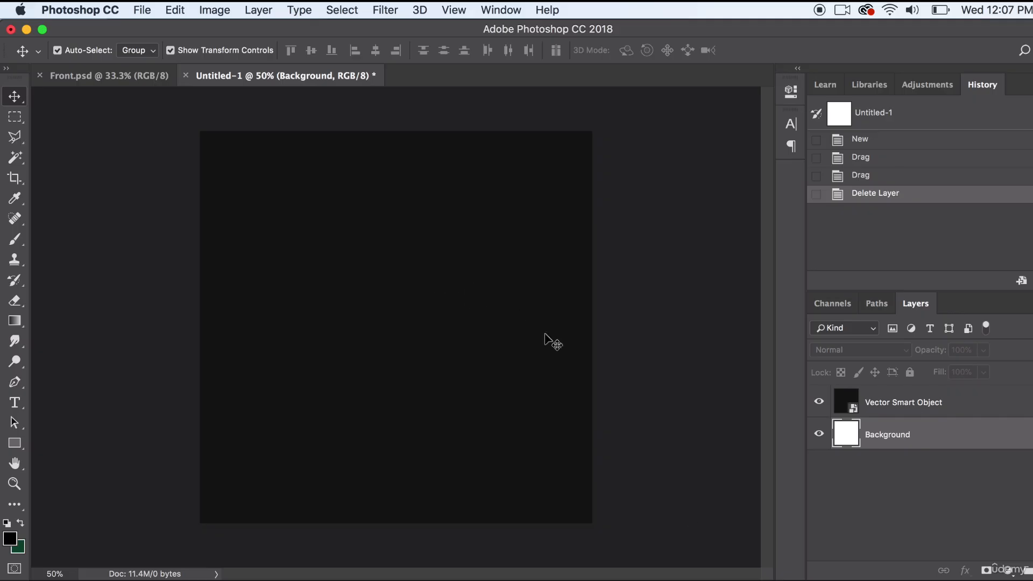
- Switch to Illustrator and group all of the white TYPOGRAPY ONLY lettering on the artboard
key("super+Tab")
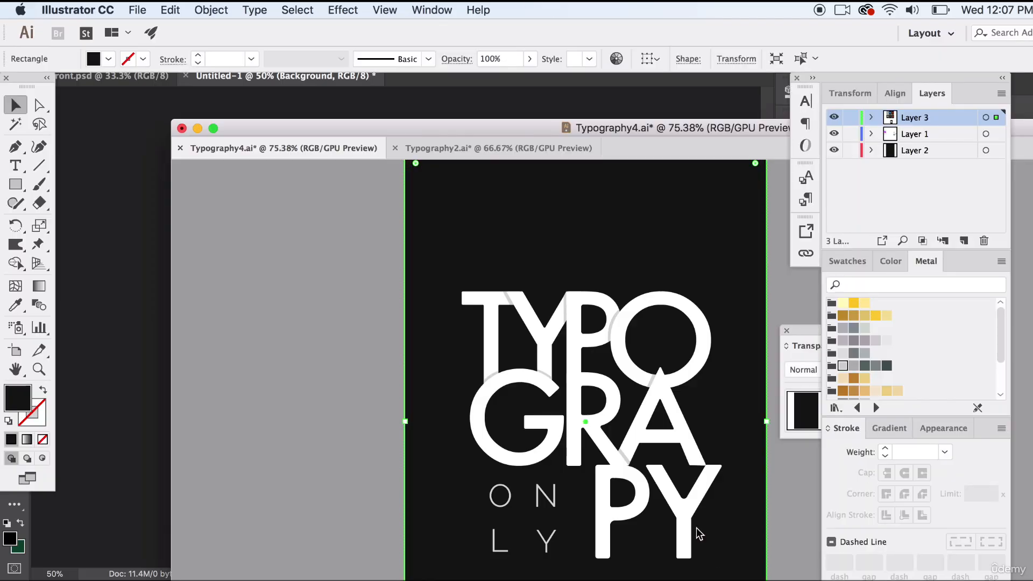
left_click(328, 281)
scroll(402, 349, "down", 3)
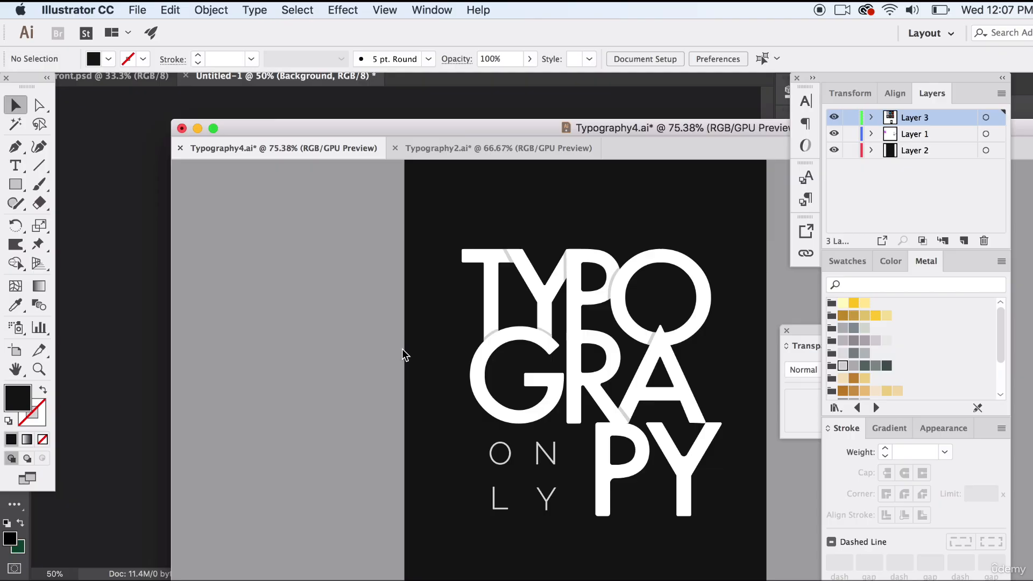
left_click_drag(342, 232, 734, 547)
key("super+g")
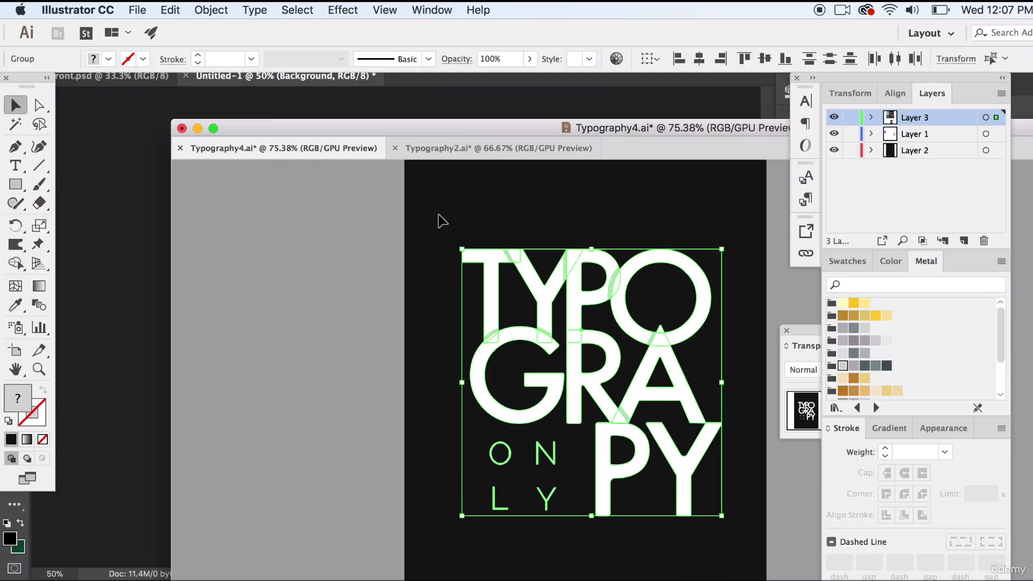
- Bring the grouped lettering into the untitled Photoshop document, put its layer above the black layer, and resize and centre it on the square
left_click_drag(491, 268, 162, 230)
left_click_drag(574, 146, 478, 239)
left_click_drag(402, 270, 449, 226)
key("Return")
left_click_drag(985, 432, 979, 397)
left_click_drag(528, 191, 506, 252)
key("Return")
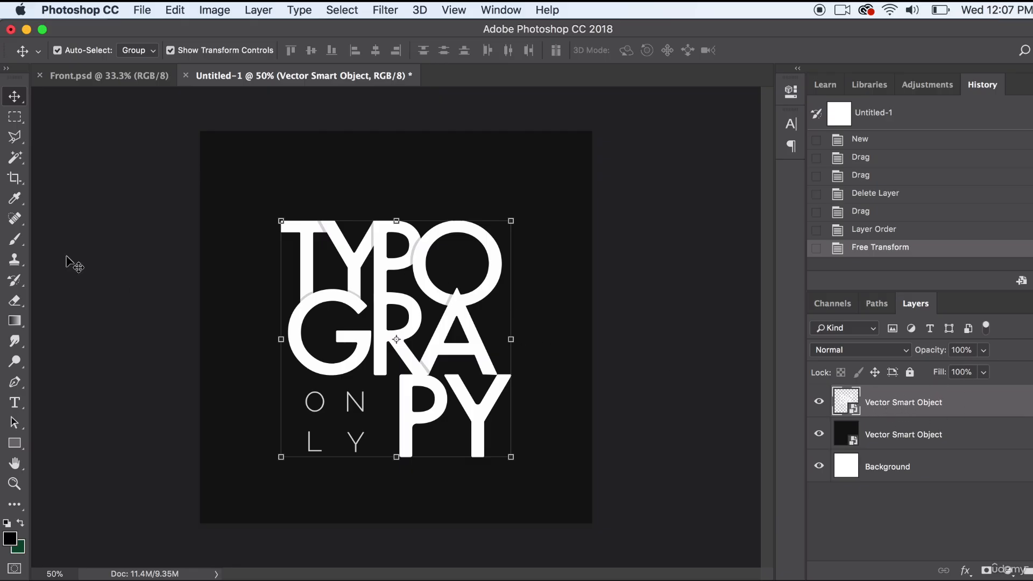
- Rasterize the lettering layer and outline the tops of the T and Y with the Polygonal Lasso along a rising diagonal
right_click(979, 407)
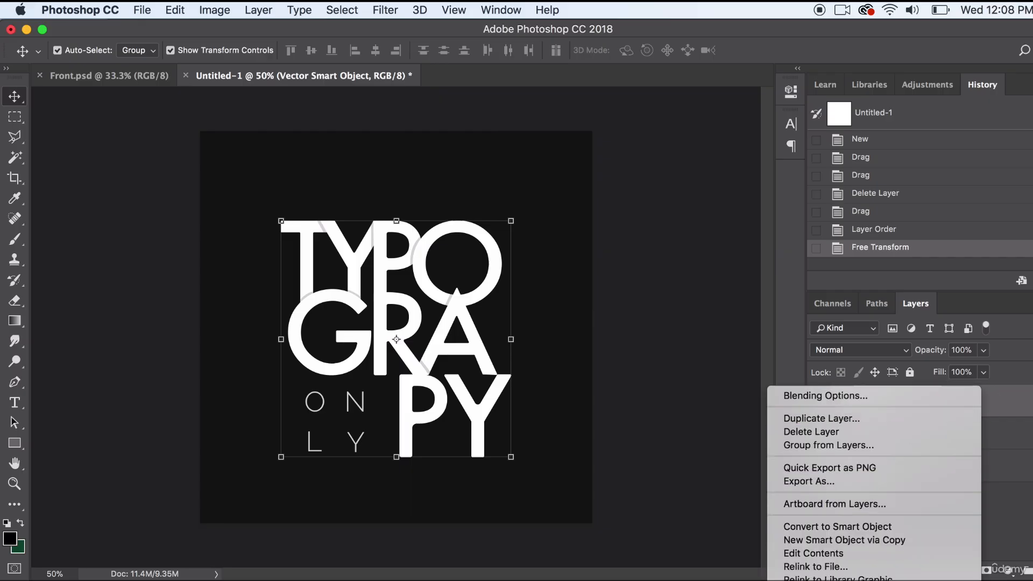
left_click(831, 565)
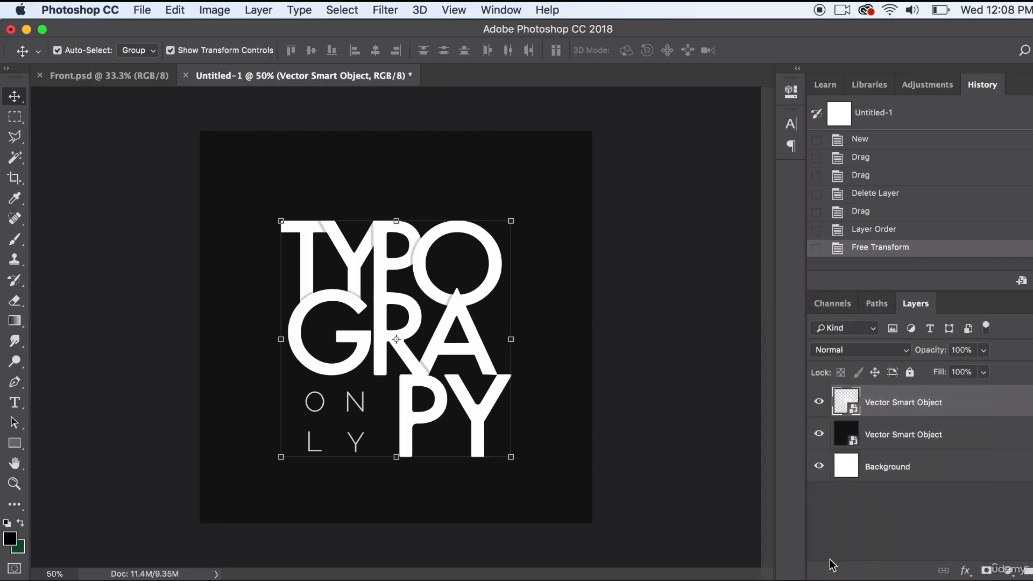
left_click(18, 138)
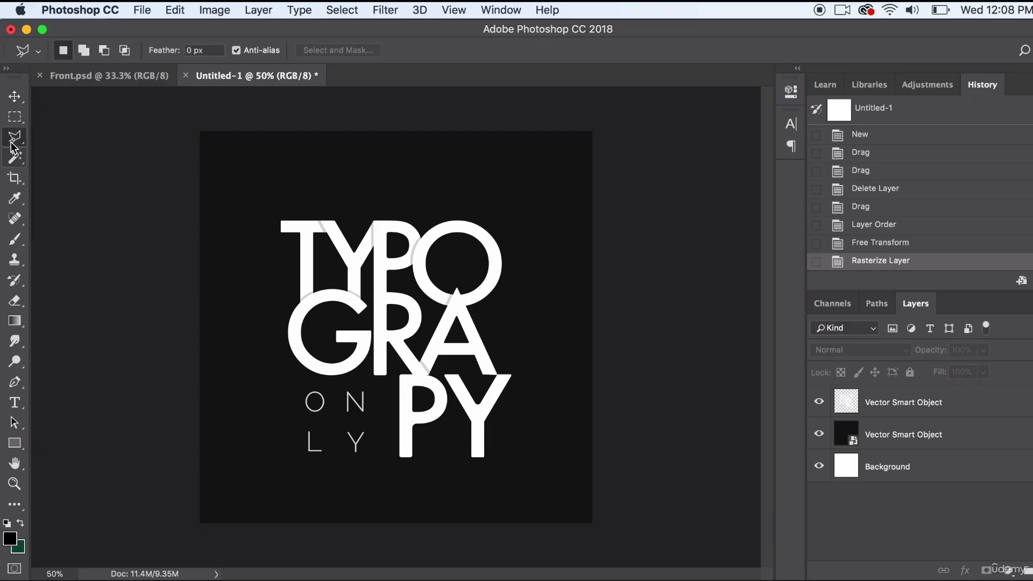
mouse_move(13, 136)
left_mouse_down()
mouse_move(47, 131)
mouse_move(76, 151)
left_mouse_up()
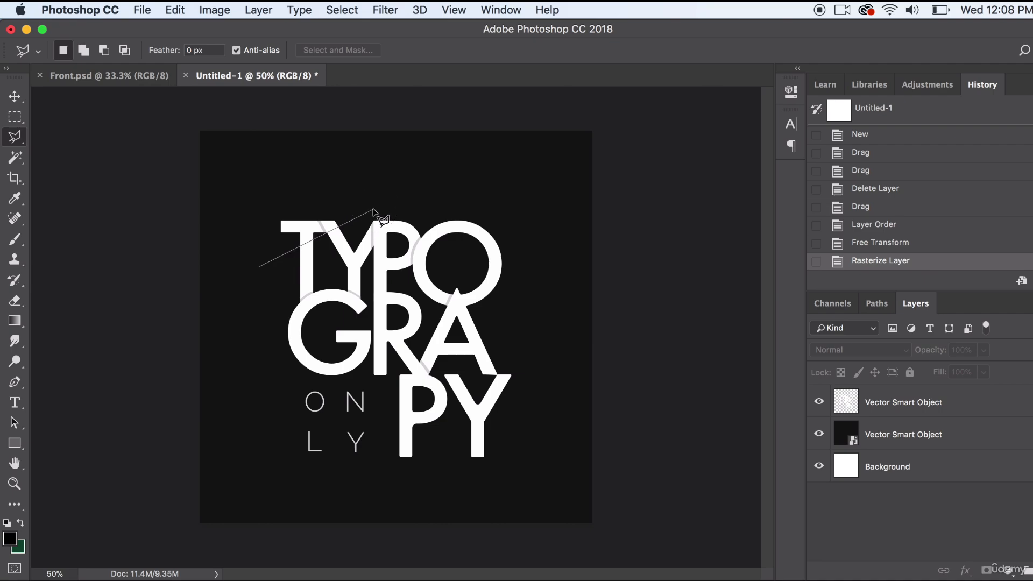
left_click(269, 168)
left_click(233, 211)
left_click(236, 247)
left_click(259, 266)
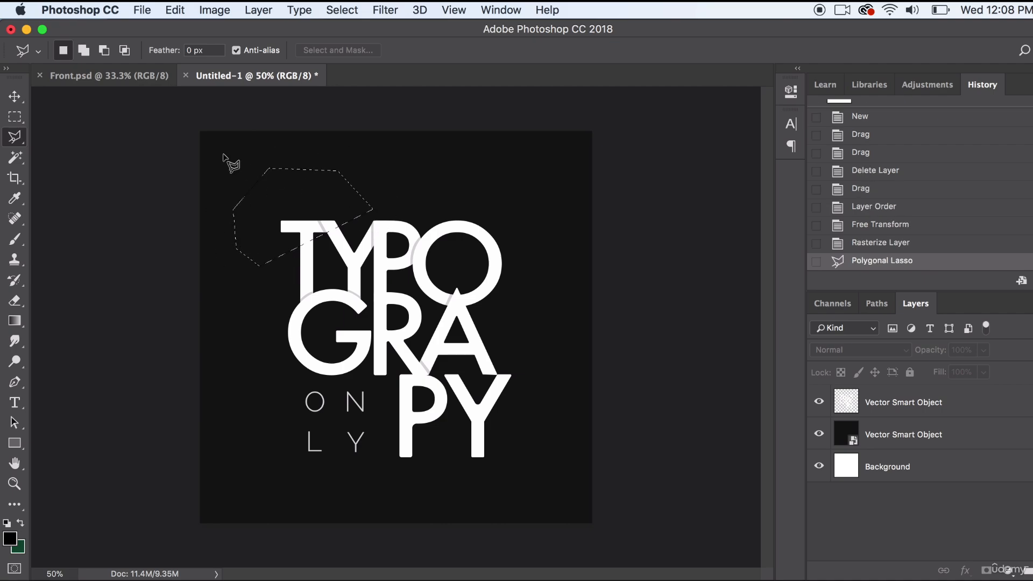
- Cut the selected area from the rasterized lettering layer and paste it as a new layer
left_click(171, 9)
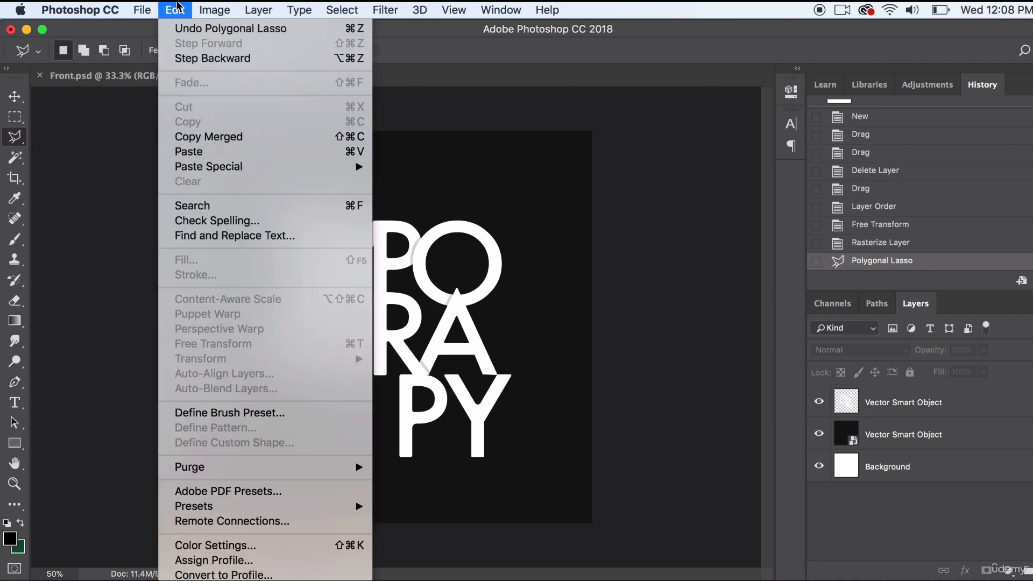
left_click(170, 7)
left_click(896, 404)
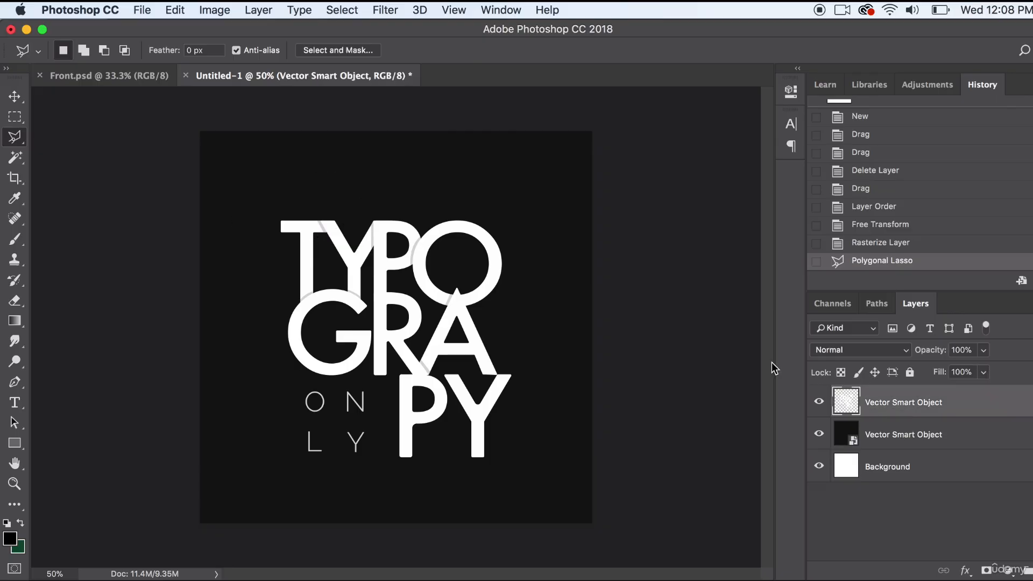
left_click(186, 8)
left_click(183, 106)
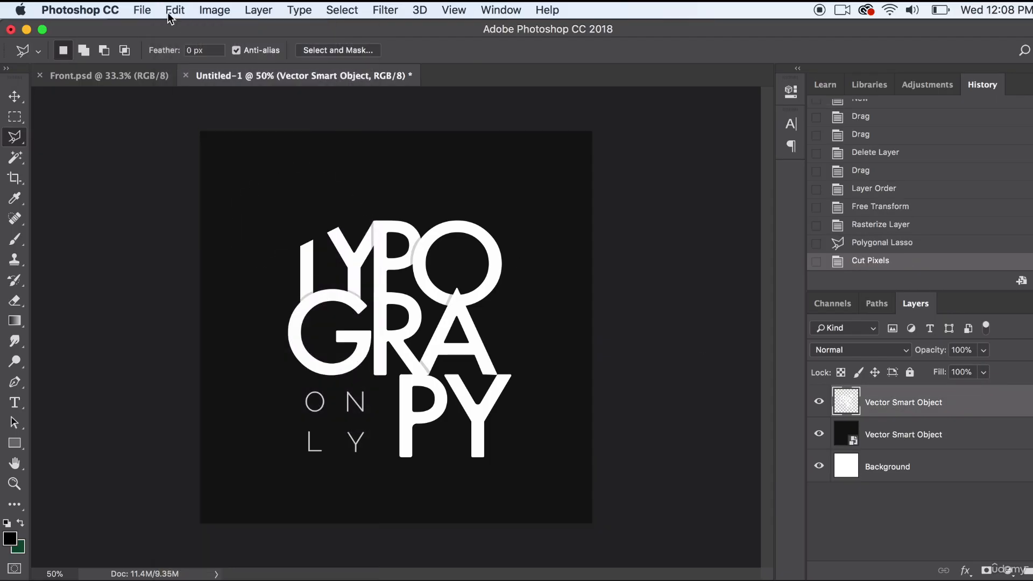
left_click(165, 8)
left_click(185, 151)
key("v")
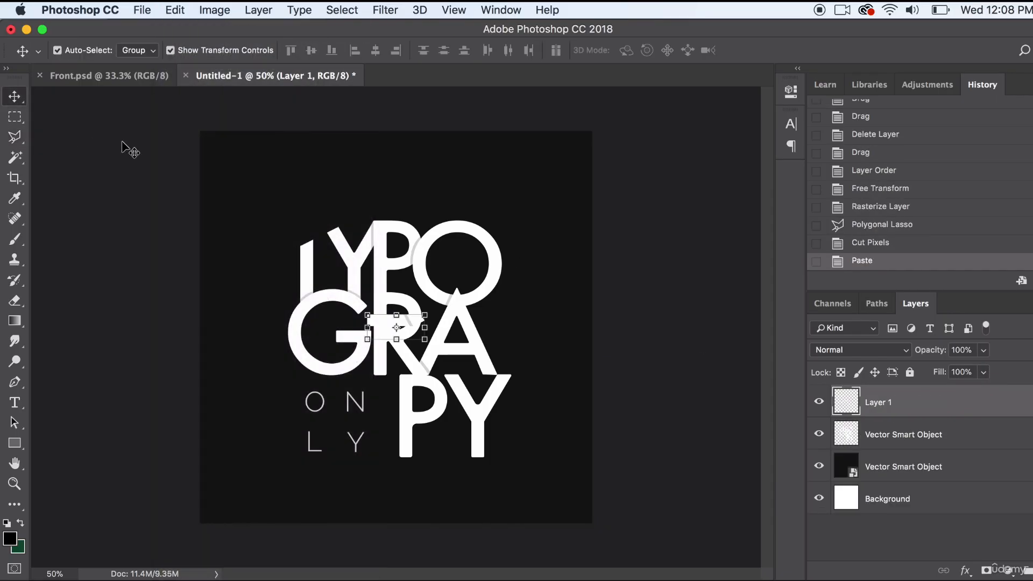
- Move the pasted slice back onto the tops of the T and Y and nudge it slightly down
left_click_drag(388, 318, 305, 241)
scroll(311, 241, "up", 5)
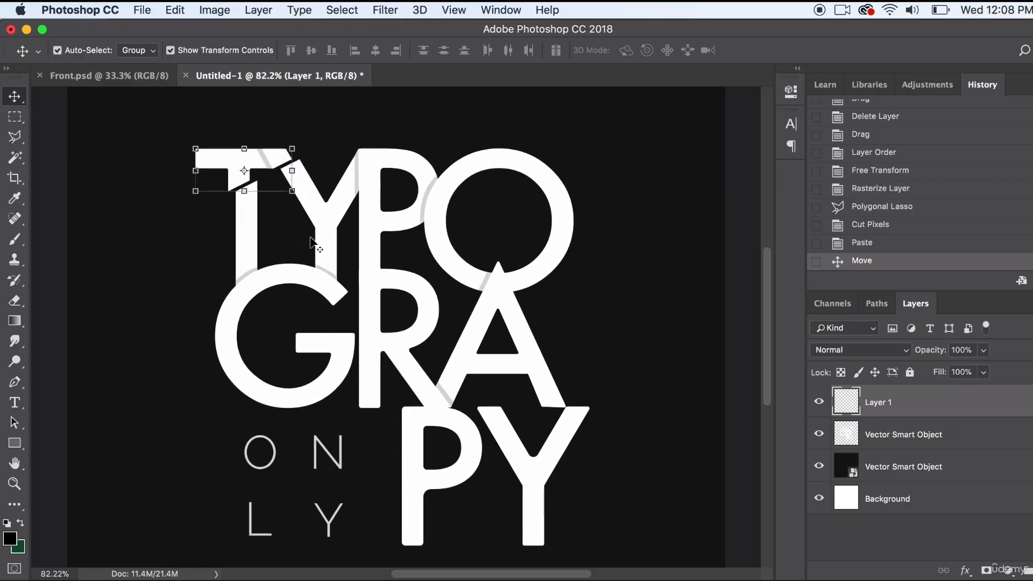
scroll(311, 241, "down", 1)
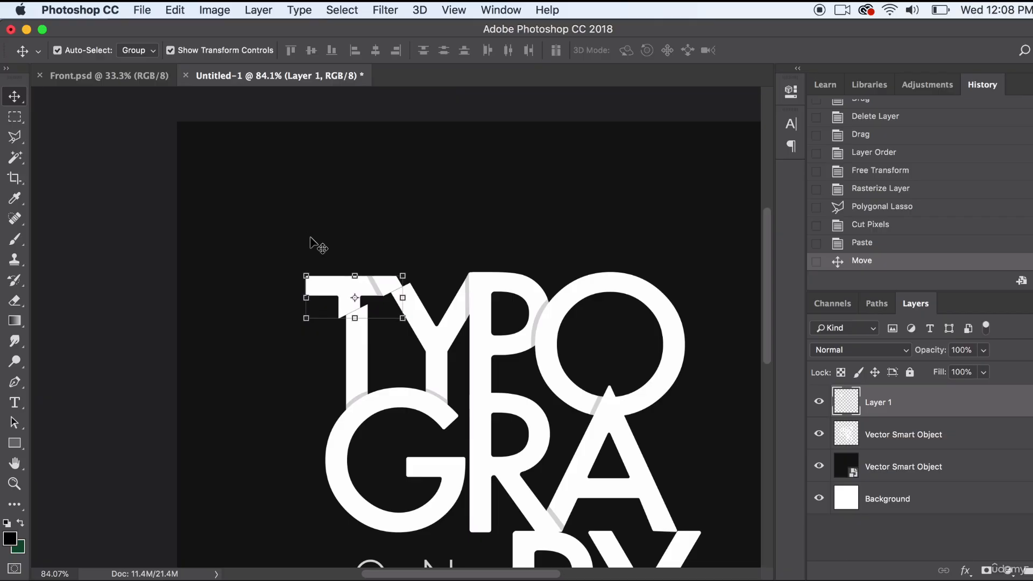
key("Down")
key("Down")
left_click(136, 214)
- Nudge the T and Y top slice slightly right and up so its cut edge sits offset from the stems
left_click(321, 282)
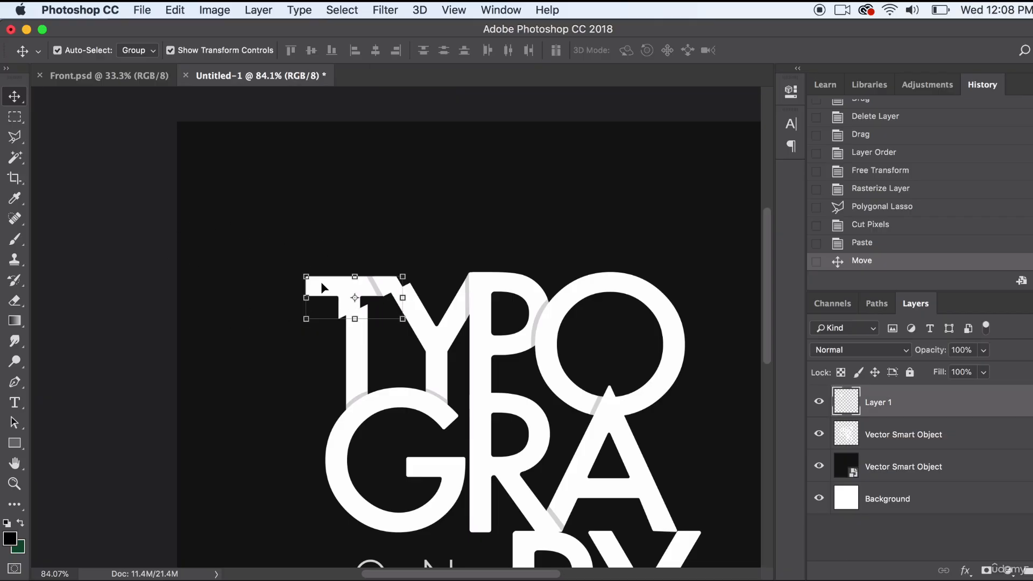
key("Right")
key("Right")
key("Right")
key("Up")
key("Up")
key("Up")
key("Up")
key("Right")
key("Right")
key("Right")
key("Right")
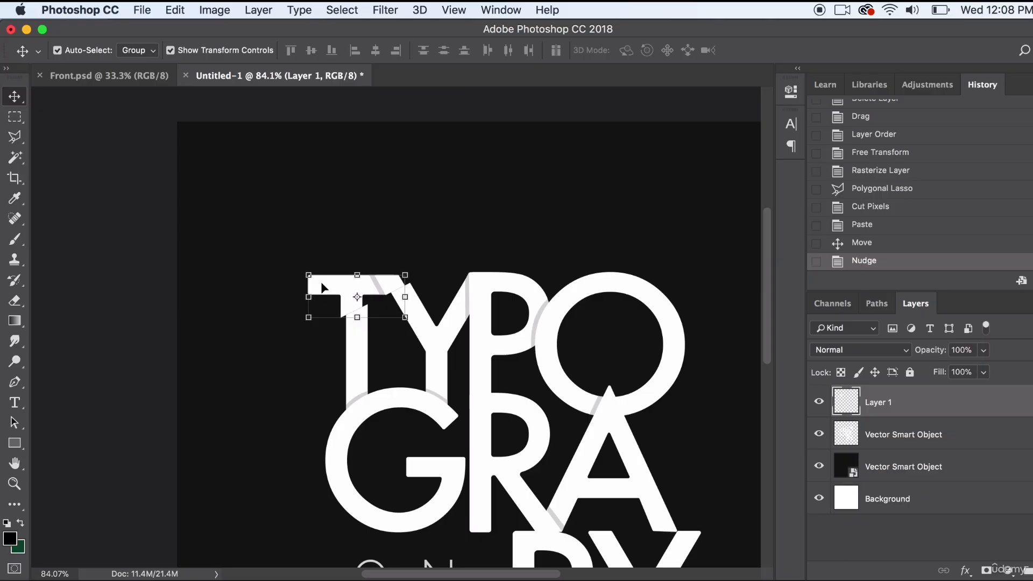
left_click(156, 257)
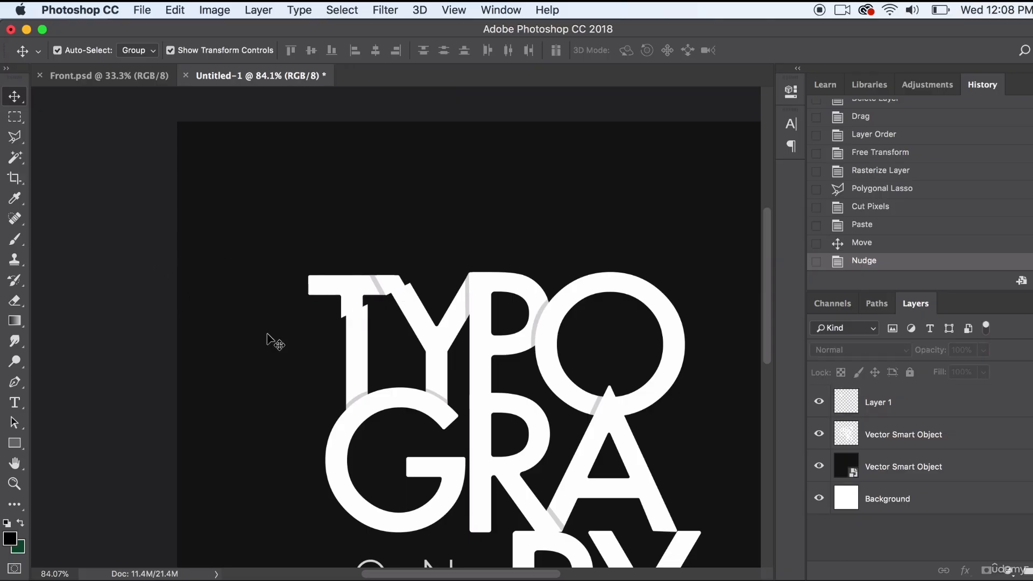
- Outline the upper part of the T, Y and P with the Polygonal Lasso along a second, lower rising diagonal
scroll(268, 340, "right", 5)
scroll(269, 340, "down", 2)
scroll(268, 343, "down", 5)
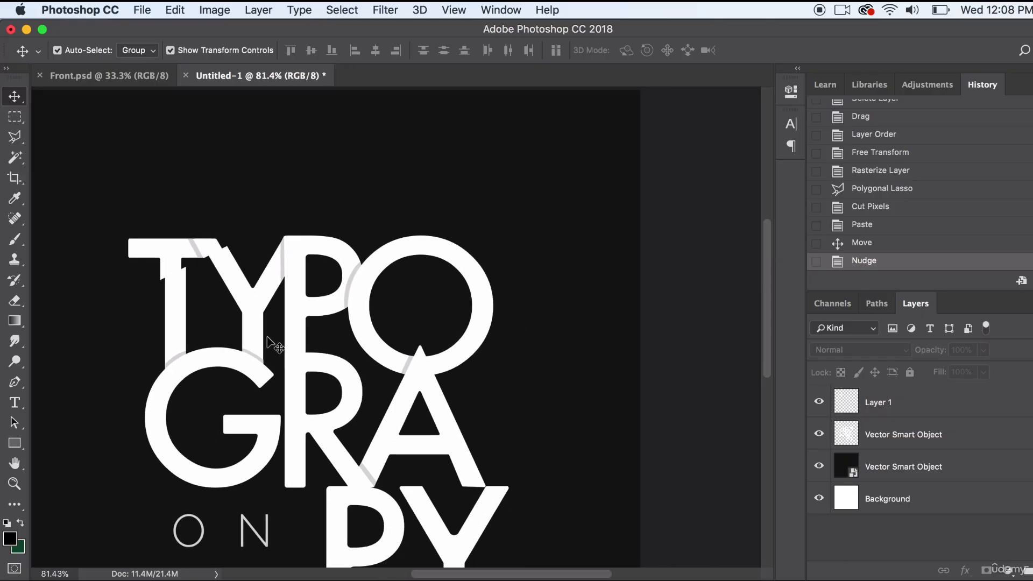
left_click(15, 136)
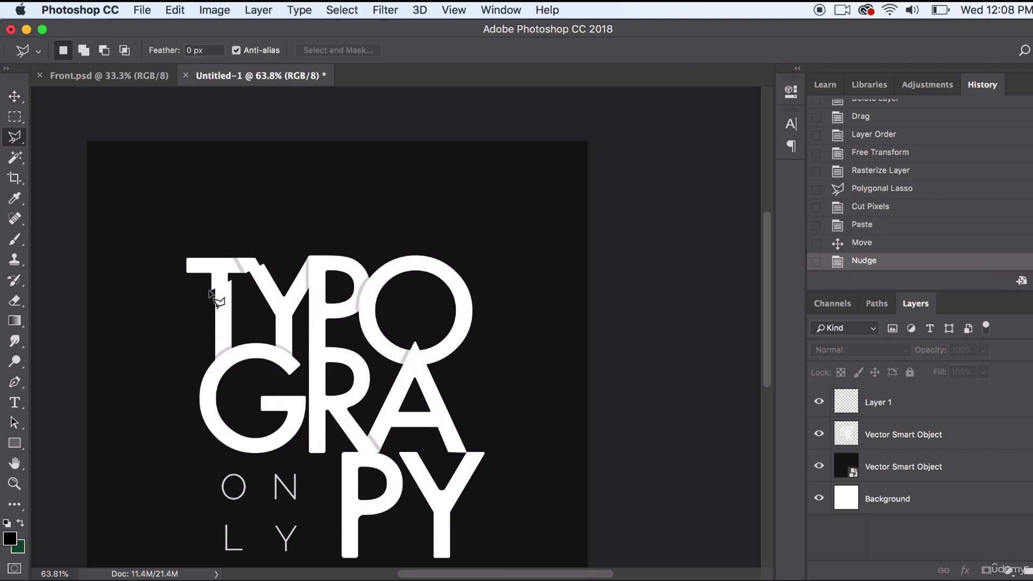
left_click(174, 364)
left_click(389, 225)
left_click(279, 170)
left_click(158, 232)
left_click(137, 333)
left_click(173, 364)
- Cut the selected area from the rasterized lettering layer and paste it in place as a new layer
left_click(174, 9)
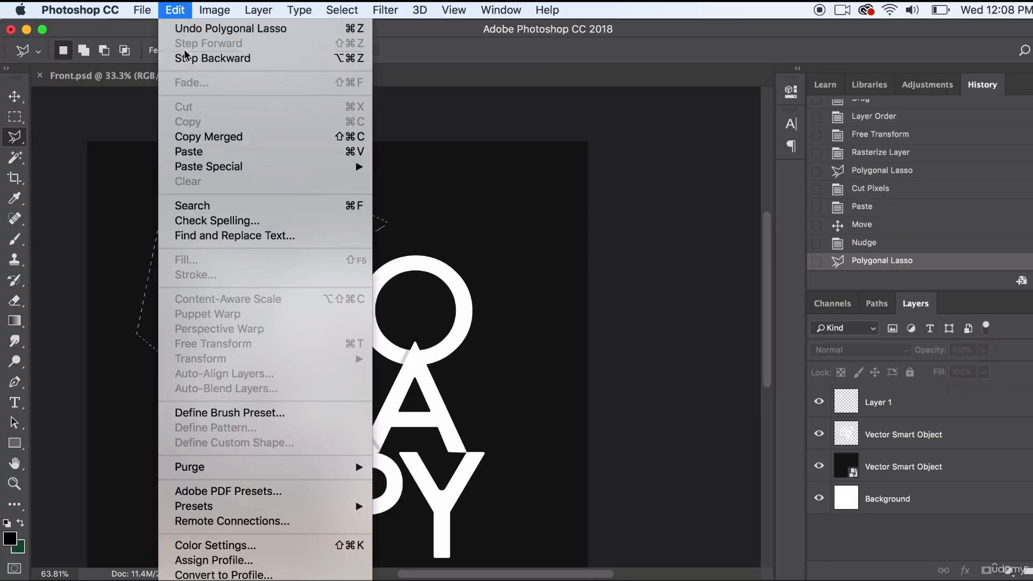
left_click(961, 477)
left_click(941, 431)
left_click(194, 7)
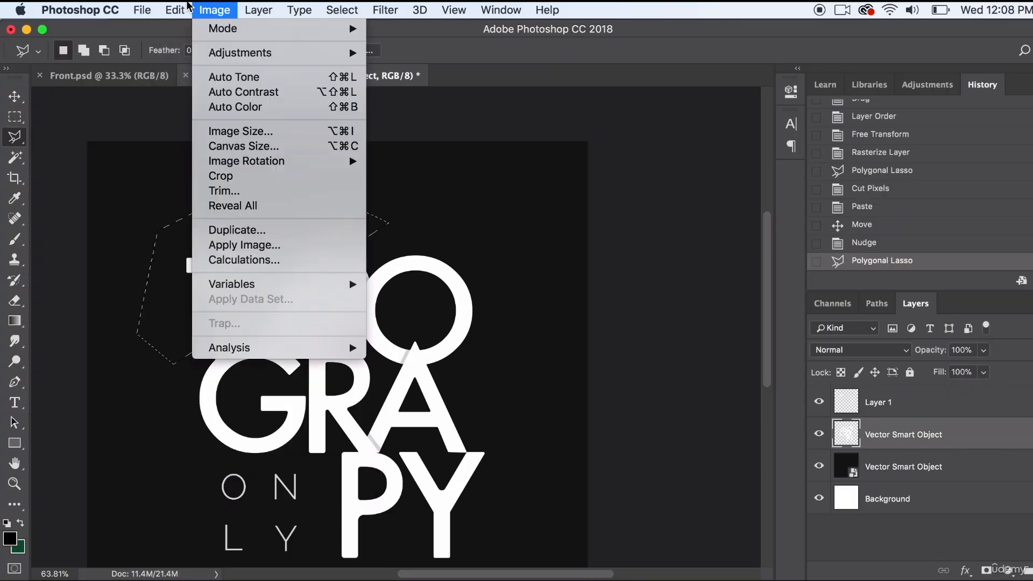
mouse_move(186, 8)
left_click(188, 112)
left_click(171, 8)
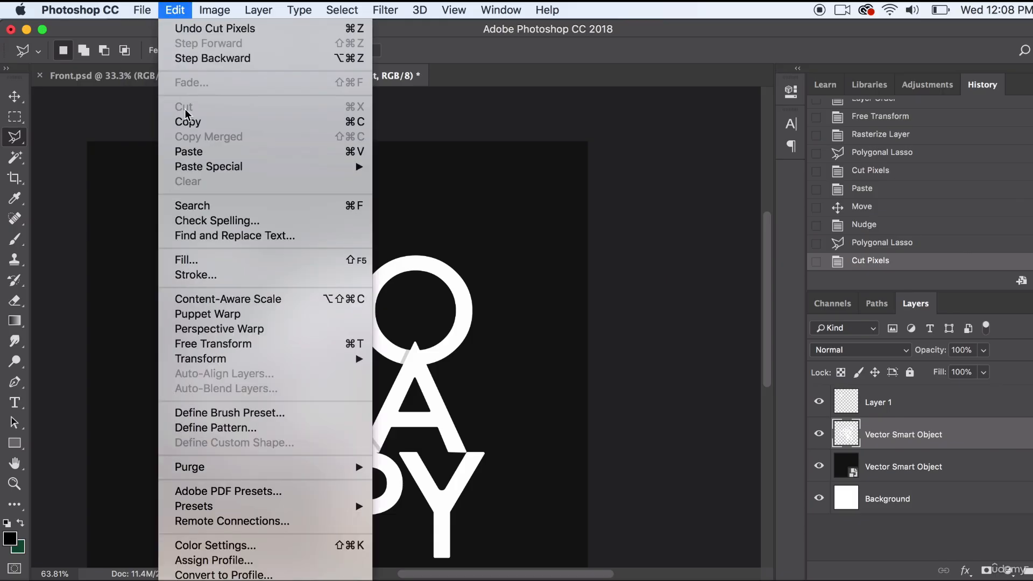
mouse_move(242, 166)
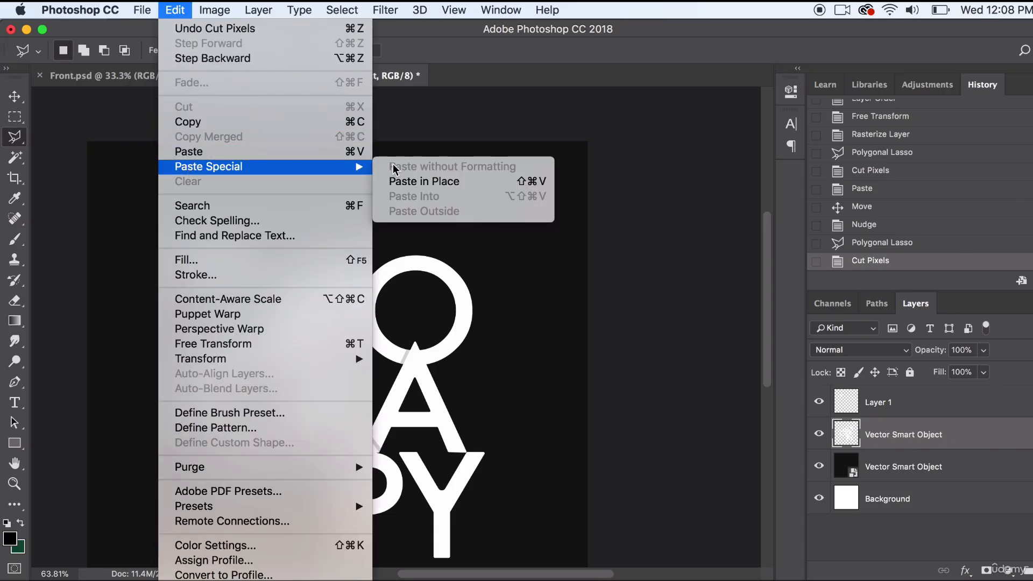
left_click(433, 178)
- Try nudging the second slice and the remaining lettering left and down, and revert to the Paste in Place history state
key("v")
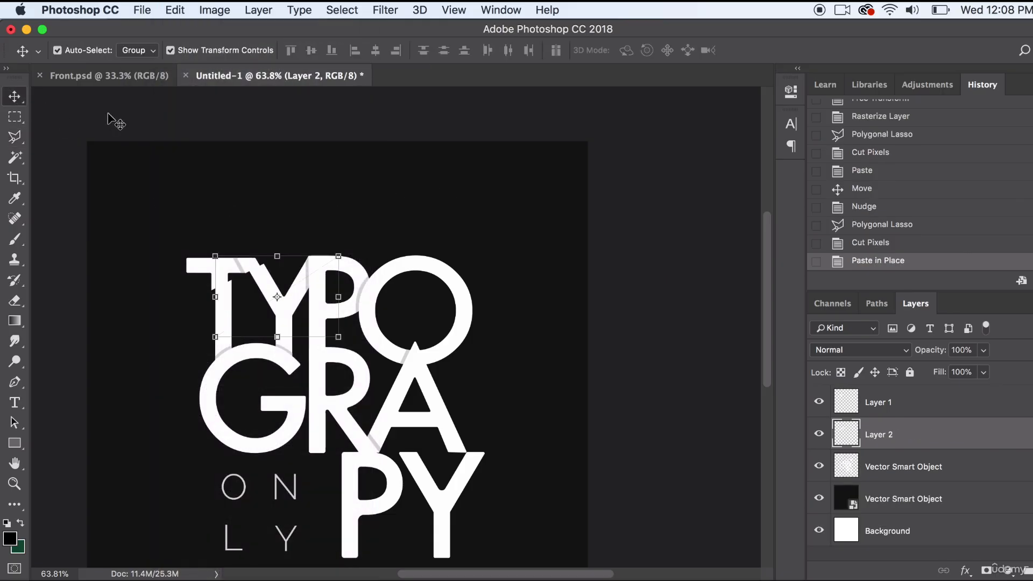
key("Left")
key("Left")
key("Left")
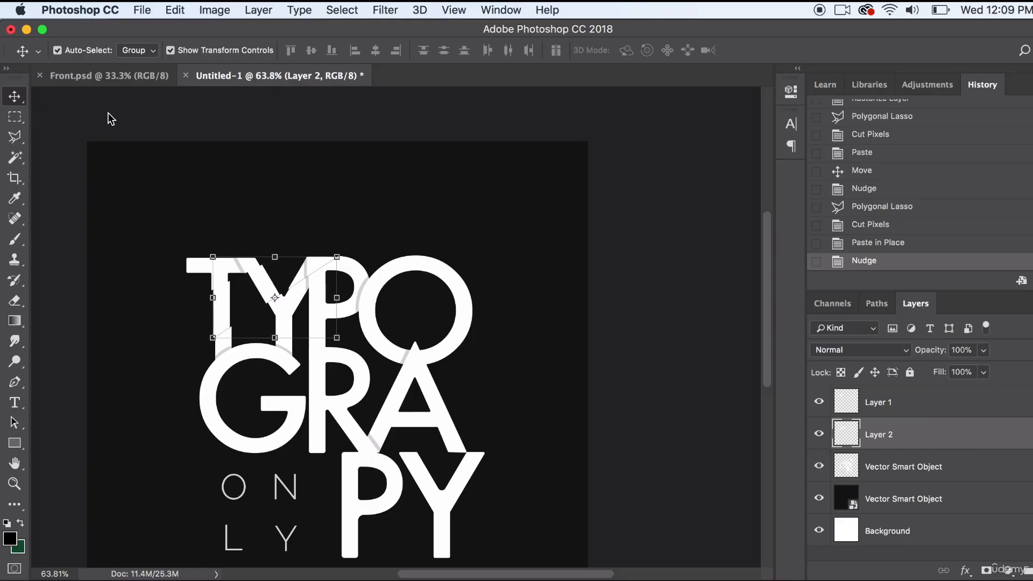
key("Left")
key("Left")
key("Left")
key("Left")
key("Left")
key("Left")
key("Left")
key("Left")
key("Left")
key("Down")
key("Down")
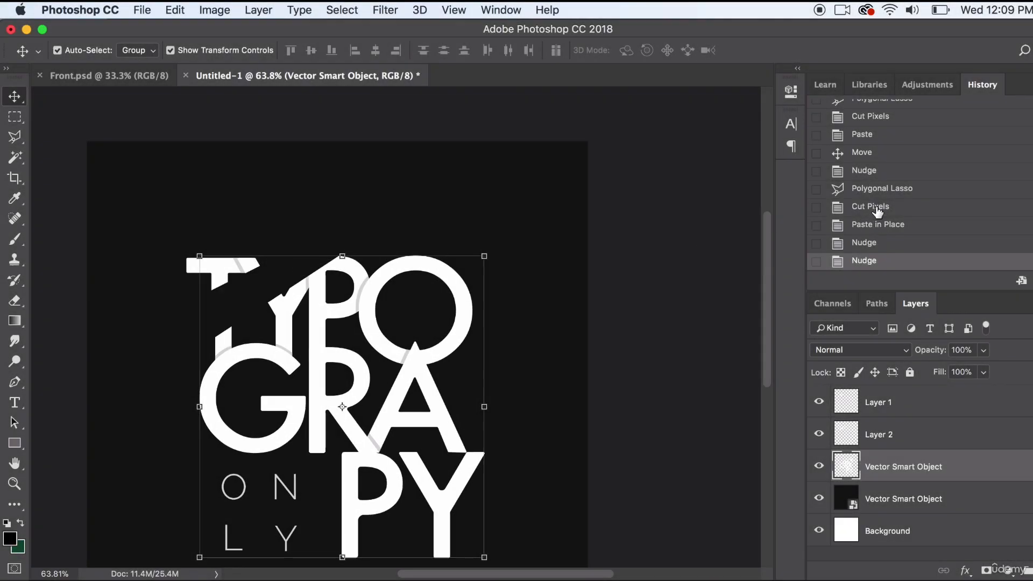
left_click(878, 211)
left_click(876, 224)
- Nudge the remaining lettering layer slightly left and down to offset it from the slices above
left_click(410, 268)
key("Right")
key("Right")
key("Right")
key("Right")
key("Right")
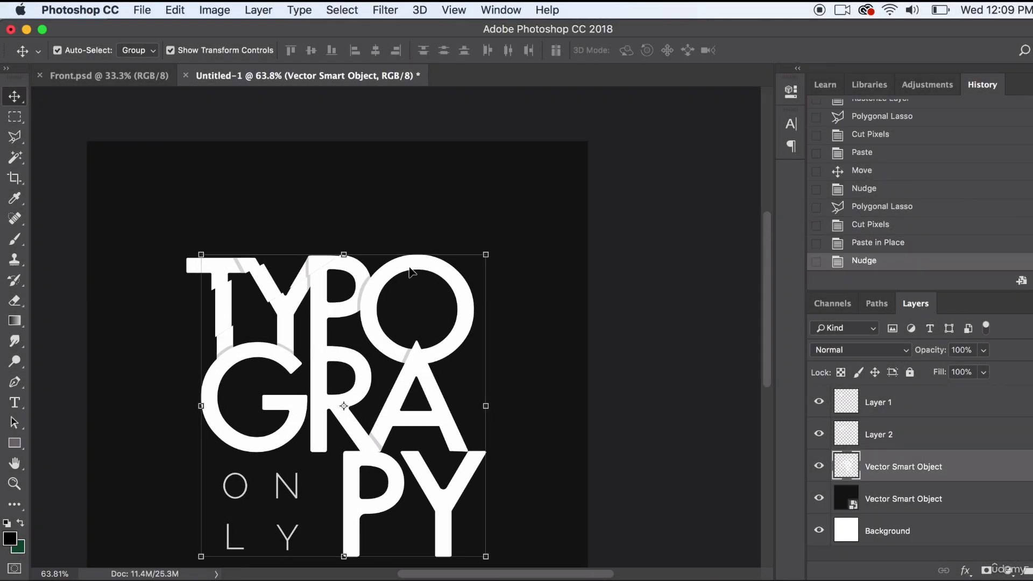
key("Left")
key("Left")
key("Left")
key("Left")
key("Left")
key("Left")
key("Left")
key("Left")
key("Left")
key("Left")
key("Left")
key("Left")
key("Down")
key("Down")
key("Down")
left_click(129, 186)
- Outline the lower lettering with the Polygonal Lasso, running the diagonal cut from below the G up through the O
key("l")
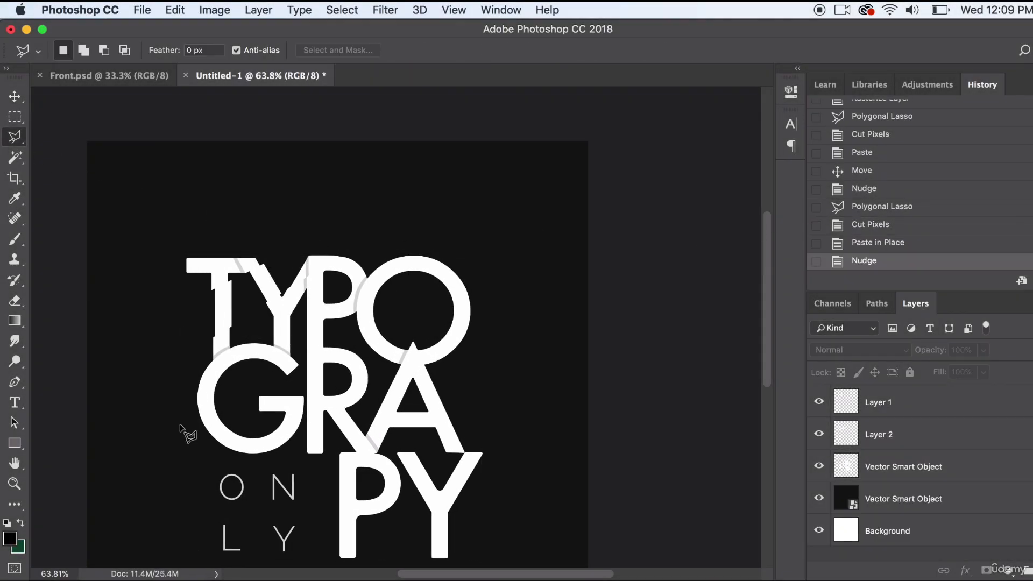
left_click(168, 455)
left_click(476, 236)
scroll(530, 462, "down", 1)
left_click(531, 491)
left_click(486, 549)
left_click(209, 560)
double_click(125, 462)
- Cut the lower lettering out of the rasterized layer and paste it in place on its own layer
left_click(175, 10)
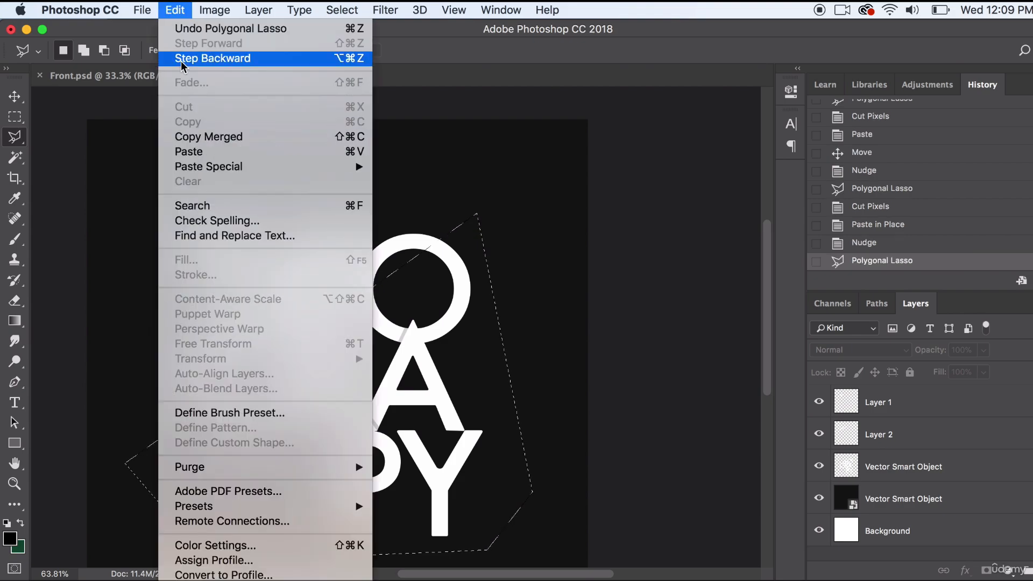
left_click(179, 9)
left_click(942, 461)
left_click(175, 10)
left_click(186, 106)
left_click(174, 10)
mouse_move(201, 166)
left_click(411, 182)
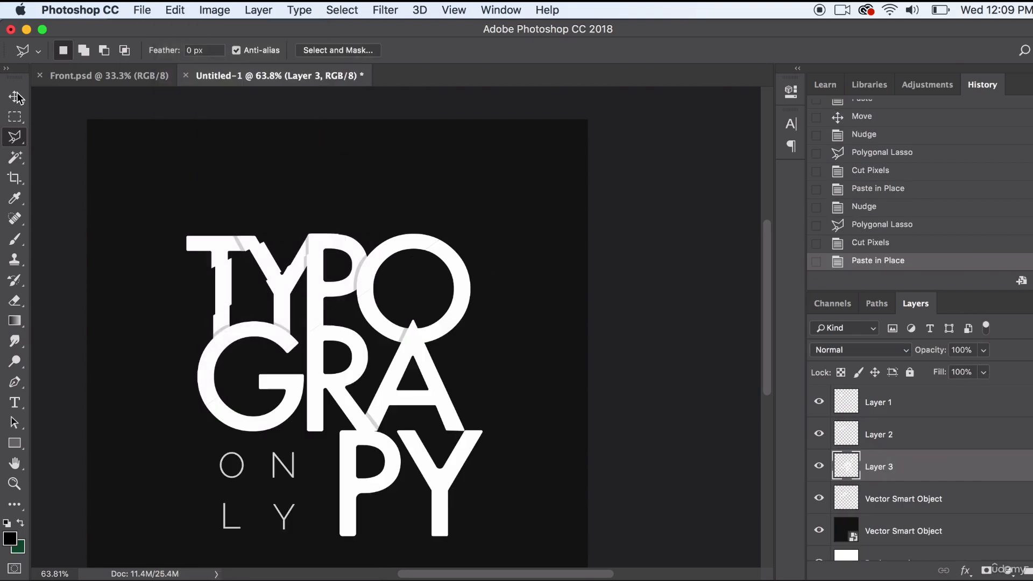
- Nudge the lower lettering slice slightly right and up to offset it along the cut through the G and O
left_click(18, 96)
key("Right")
key("Right")
key("Right")
key("Right")
key("Right")
key("Right")
key("Right")
key("Right")
key("Up")
key("Up")
key("Up")
key("Up")
key("Up")
key("Up")
key("Up")
key("Up")
left_click(107, 183)
- Outline the lower-right PY and the bottom of the A with the Polygonal Lasso along a rising diagonal
key("l")
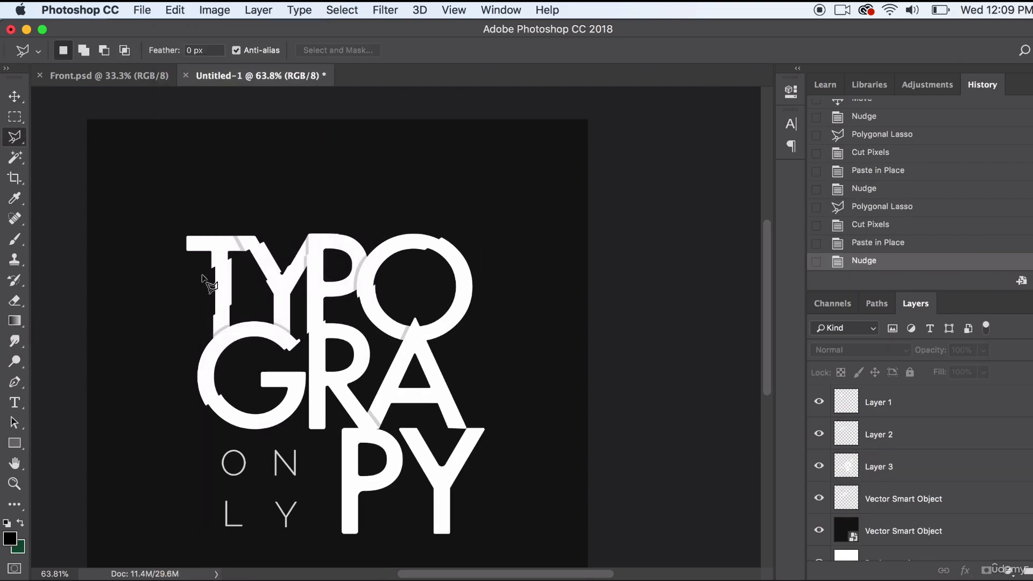
left_click(321, 494)
left_click(504, 322)
left_click(549, 508)
left_click(496, 569)
double_click(320, 558)
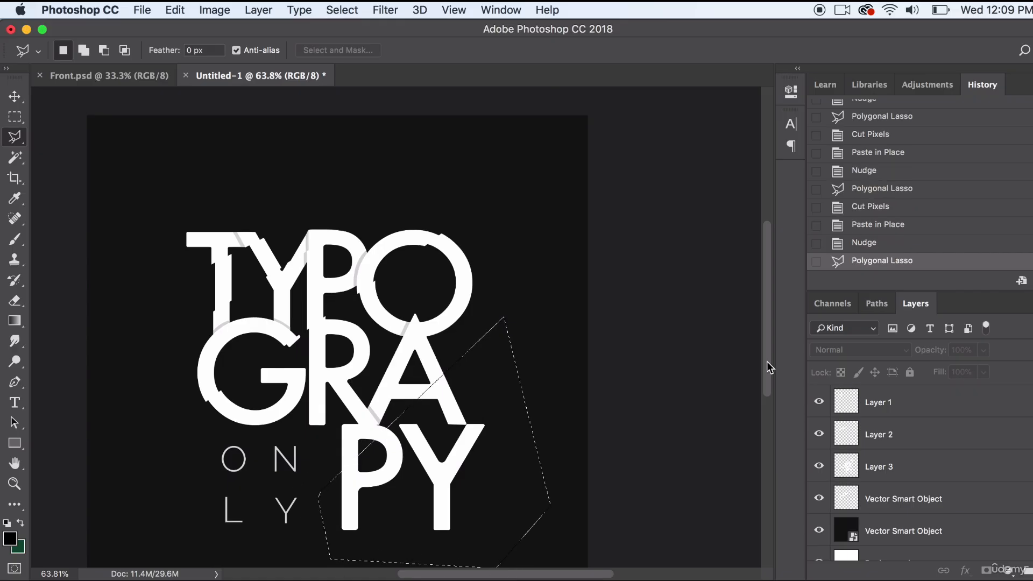
- Cut the selected PY area from Layer 3 and paste it in place as a new layer
left_click(903, 466)
left_click(175, 10)
left_click(188, 106)
left_click(175, 10)
mouse_move(208, 166)
left_click(412, 182)
- Nudge the PY slice slightly left and down, and move the T's top slice further left and up
left_click(15, 97)
key("Left")
key("Left")
key("Left")
key("Left")
key("Left")
key("Left")
key("Left")
key("Left")
key("Left")
key("Left")
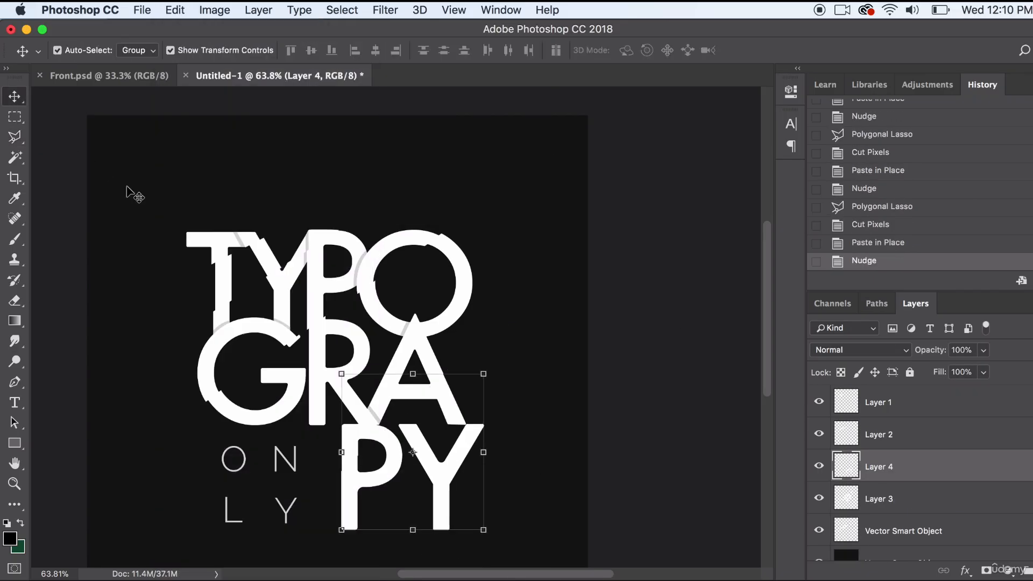
key("Down")
key("Down")
key("Down")
key("Down")
key("Down")
left_click_drag(212, 252, 203, 248)
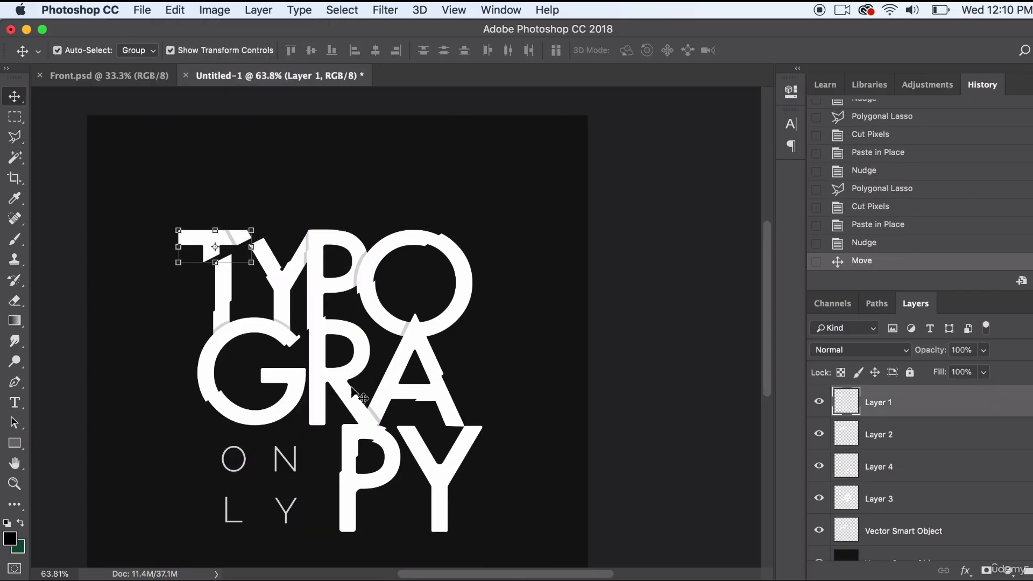
- Move the PY slice and the central slice containing the O, R and A slightly right and down to widen the diagonal gaps
left_click_drag(379, 439, 390, 444)
left_click_drag(340, 330, 348, 332)
- Select the ONLY text with a rectangular marquee, cut it from Layer 3, and paste it as a new layer
left_click(14, 117)
left_click_drag(203, 434, 324, 541)
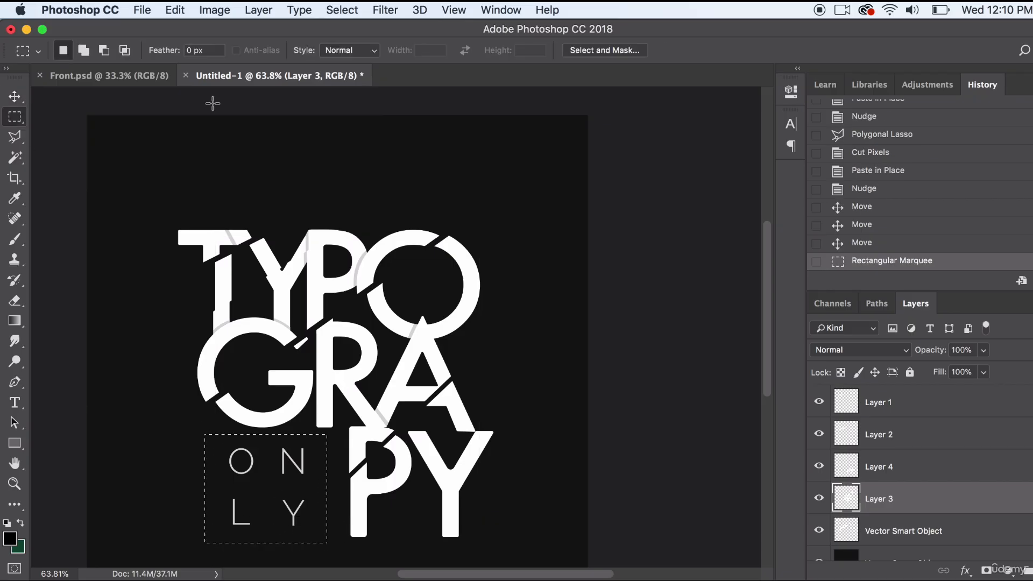
left_click(175, 10)
left_click(184, 106)
left_click(182, 12)
left_click(188, 151)
- Move the pasted ONLY text into the empty area below the G, beside the P
left_click(15, 96)
left_click_drag(328, 314, 250, 481)
left_click_drag(305, 383, 305, 385)
- Shift the TY slice slightly left and reposition the T's top slice slightly right and up
left_click(237, 253)
left_click_drag(232, 241, 214, 224)
left_click_drag(263, 247, 253, 247)
left_click(237, 232)
left_click_drag(229, 223, 255, 230)
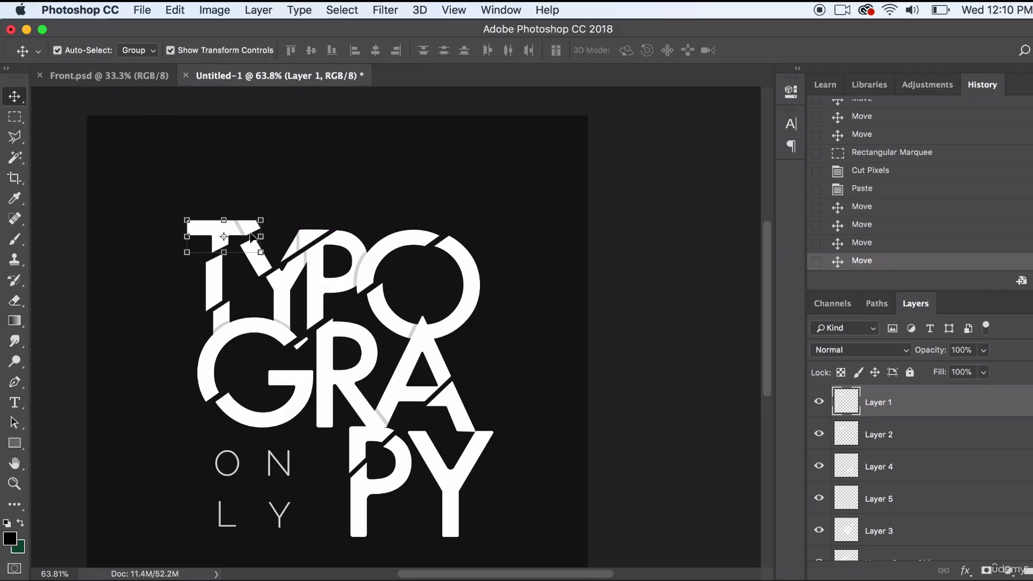
left_click(217, 208)
- Outline the lower part of the bottom Y's stem with the Polygonal Lasso along a rising diagonal
left_click(14, 137)
left_click(401, 545)
left_click(507, 450)
left_click(515, 527)
double_click(422, 553)
- Try to cut the selected Y stem area from Layer 3 and from the upper Vector Smart Object layer
scroll(907, 423, "down", 3)
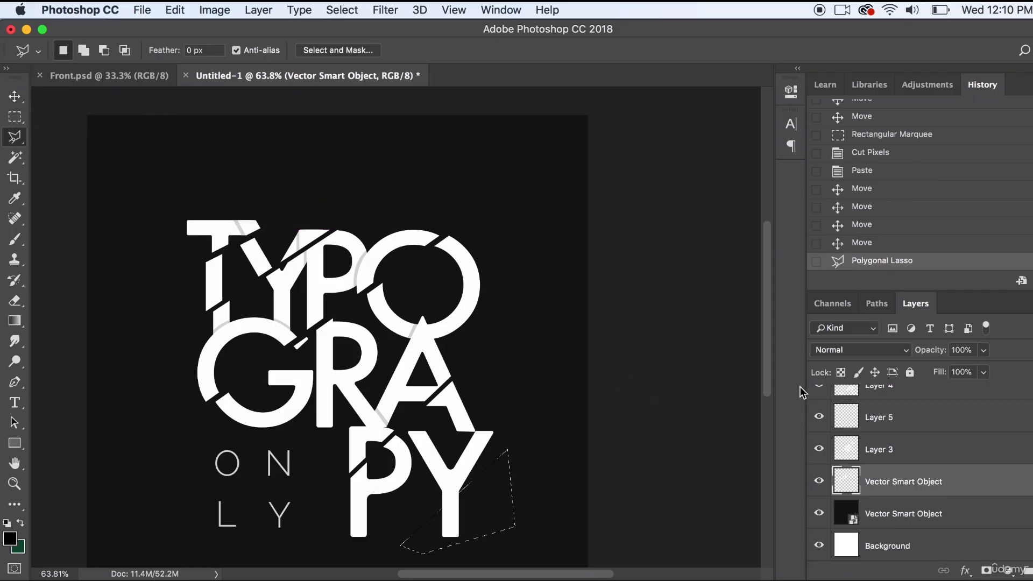
left_click(879, 449)
left_click(174, 10)
left_click(187, 107)
left_click(680, 261)
left_click(882, 481)
left_click(175, 10)
left_click(195, 107)
left_click(680, 262)
left_click(819, 449)
left_click(821, 449)
- Cut the selected Y stem area from Layer 4 and paste it in place as a new layer
scroll(821, 436, "up", 2)
left_click(878, 421)
left_click(175, 10)
left_click(192, 108)
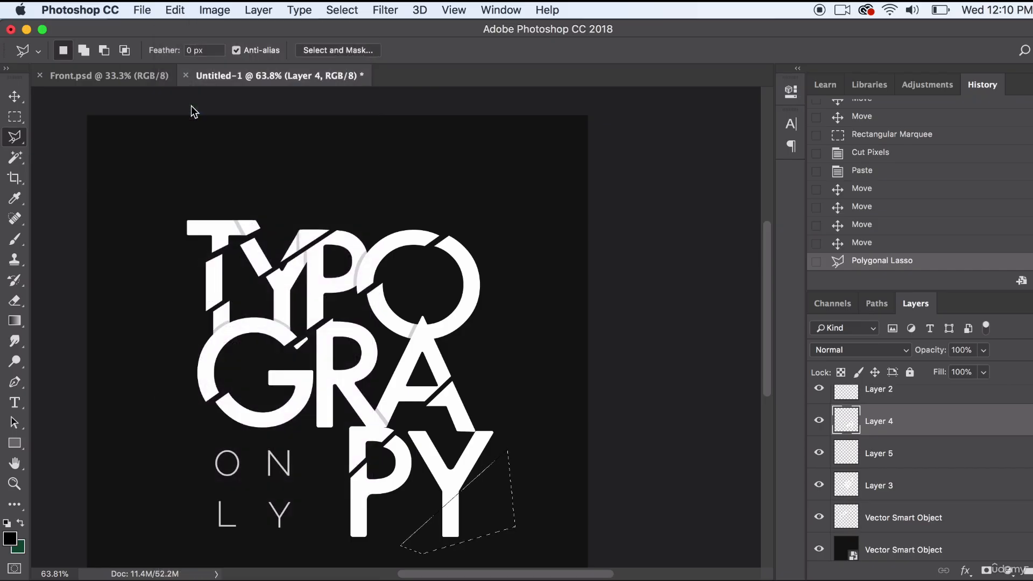
left_click(175, 10)
mouse_move(226, 167)
left_click(400, 183)
- Nudge the Y's stem slice slightly down, and move the T's top slice left and down to rejoin the rest of the T
key("v")
key("Down")
key("Down")
key("Down")
key("Down")
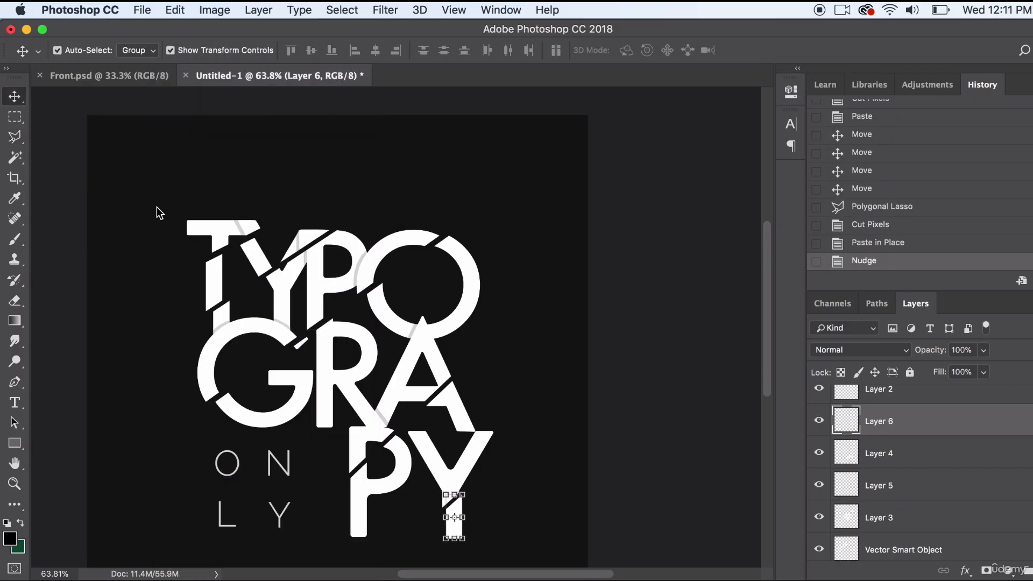
left_click_drag(252, 231, 246, 241)
key("Down")
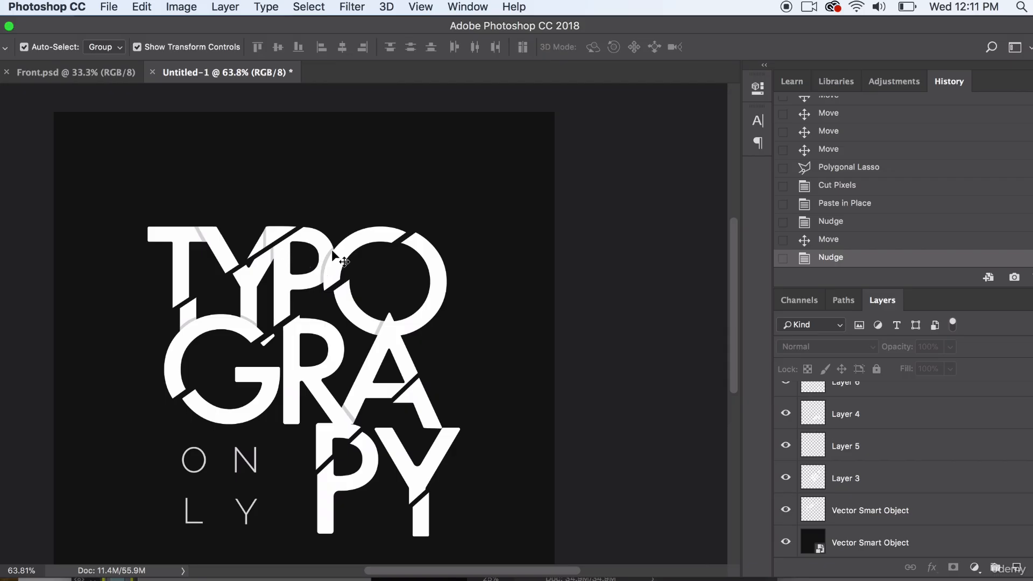
- Rotate the slice holding the upper G and the first P slightly clockwise
left_click(327, 302)
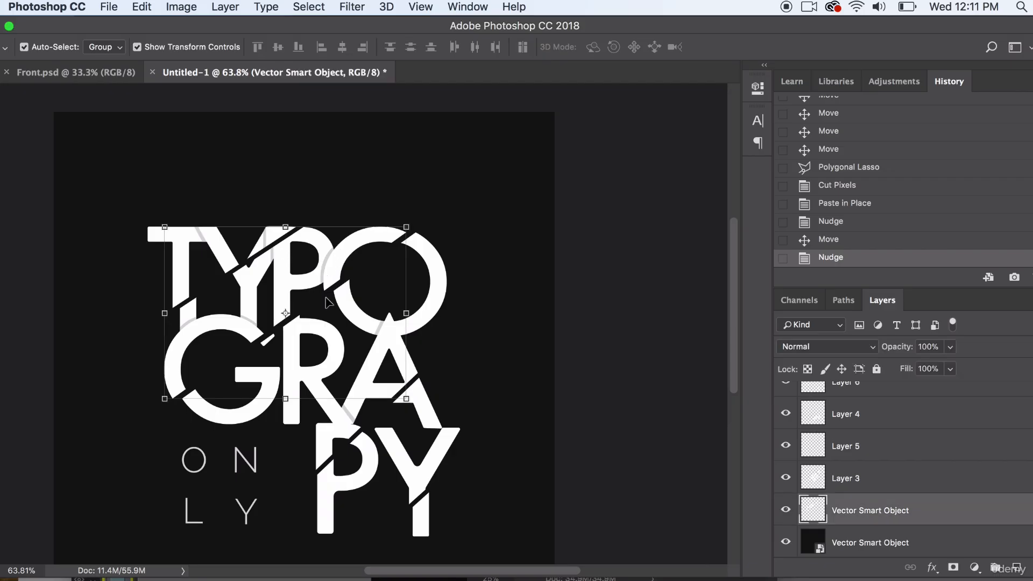
left_click(413, 214)
left_click_drag(415, 214, 414, 216)
key("Return")
- Rotate the PY slice on Layer 4 slightly counter-clockwise
left_click(433, 451)
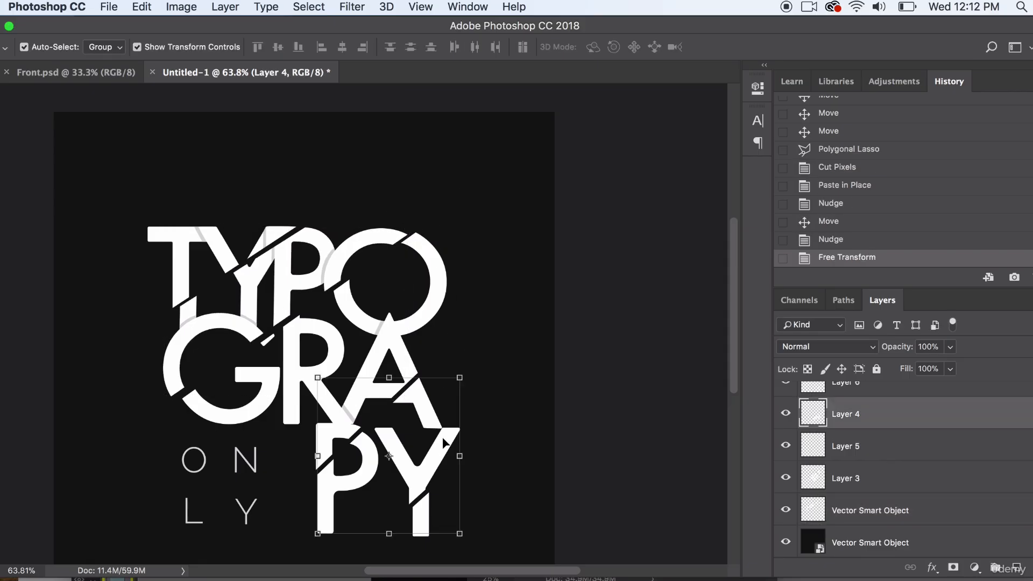
left_click(473, 366)
left_click_drag(472, 366, 471, 350)
key("Return")
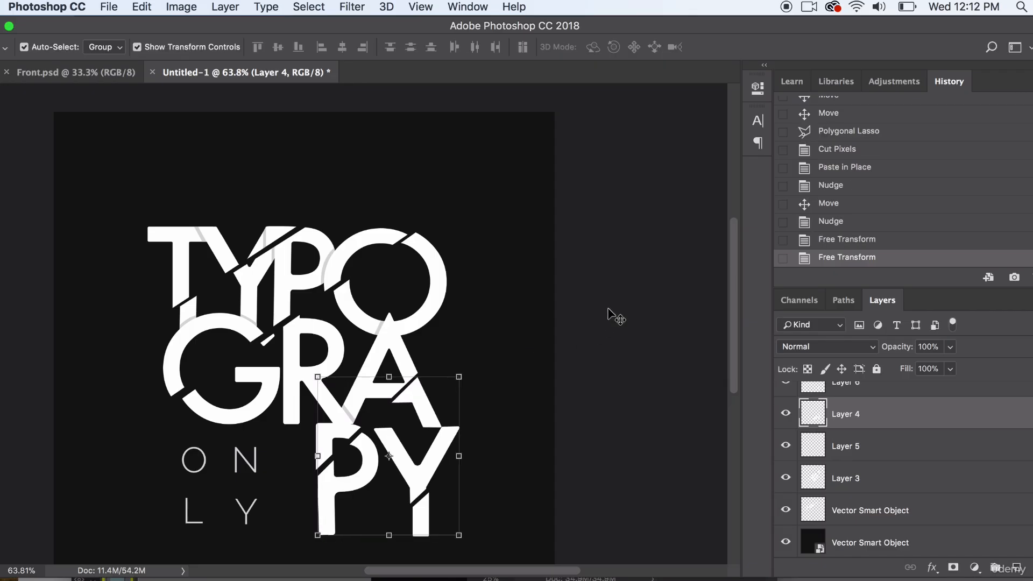
left_click(646, 296)
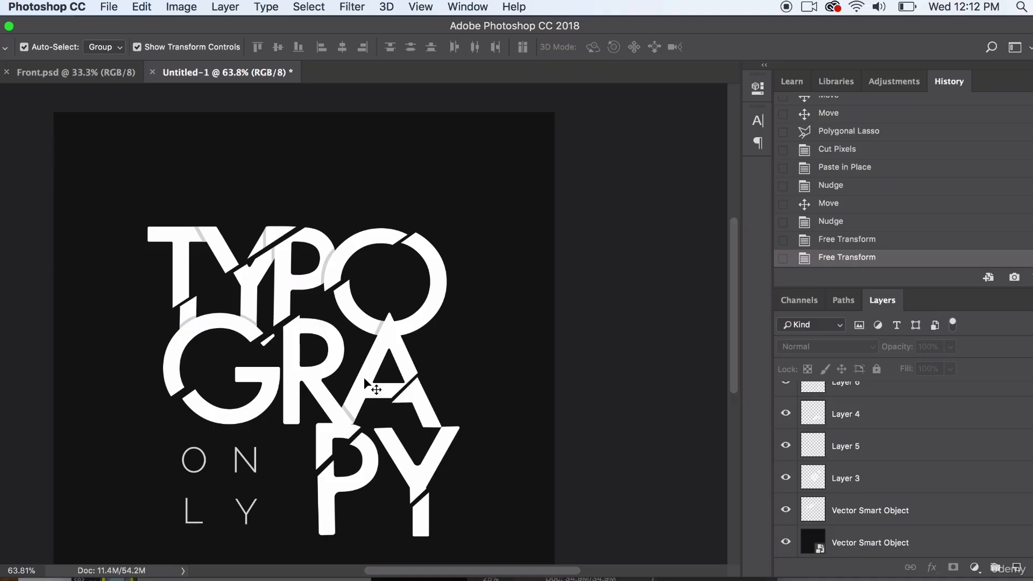
- Outline the stray fragment beside the G's upper tip with the Polygonal Lasso, with Layer 3 as the active layer
left_click(268, 350)
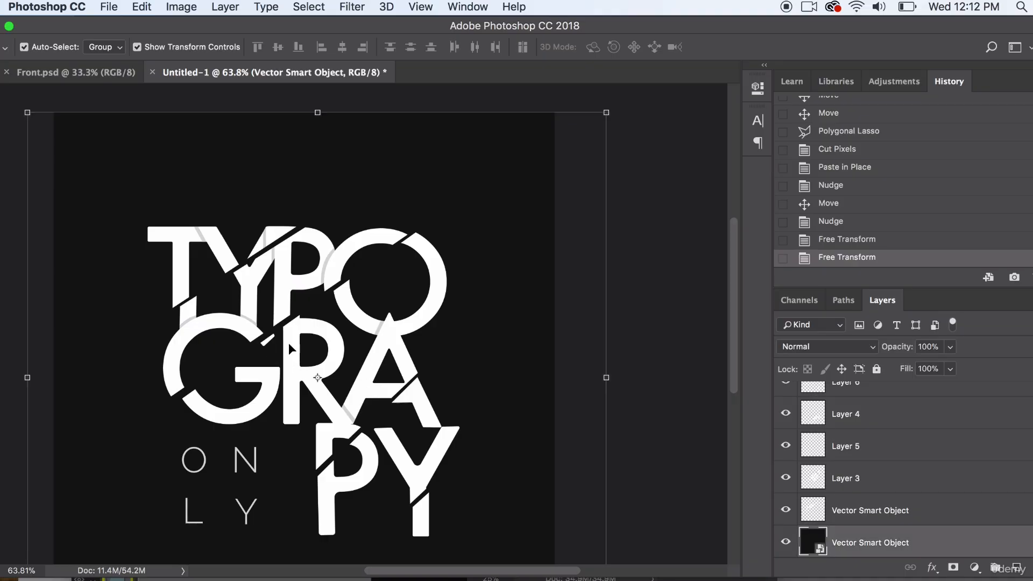
left_click(321, 336)
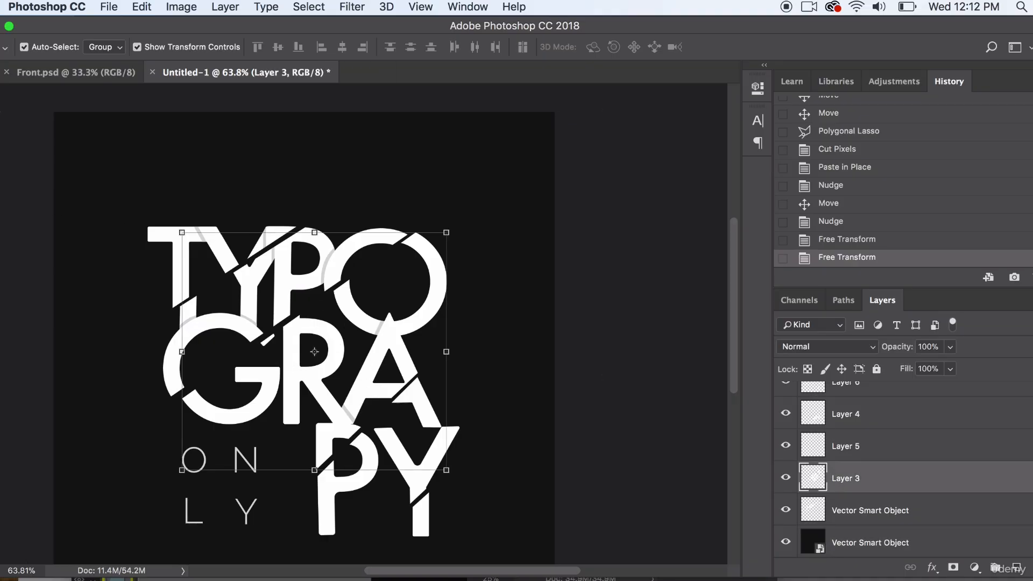
key("l")
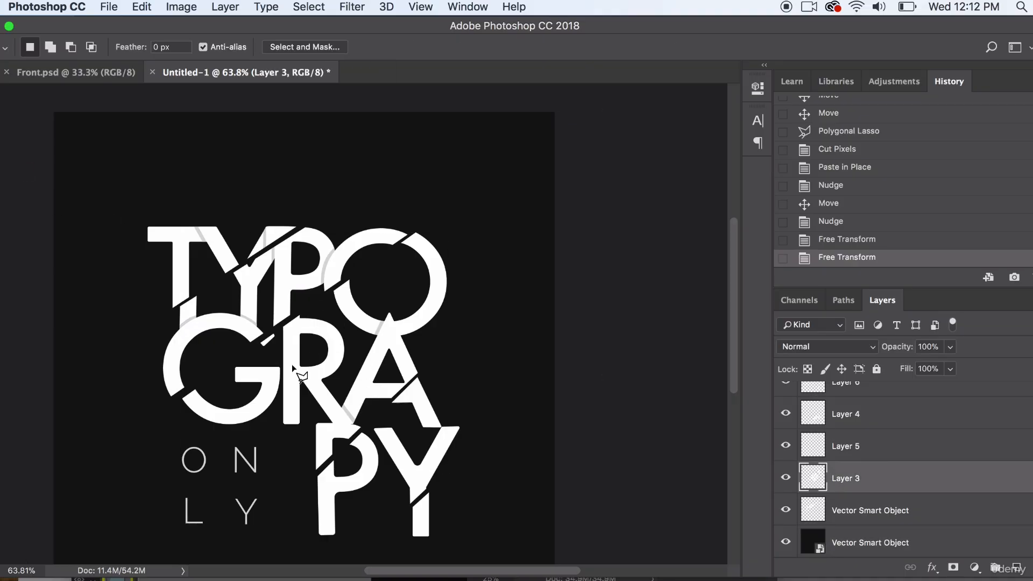
double_click(264, 351)
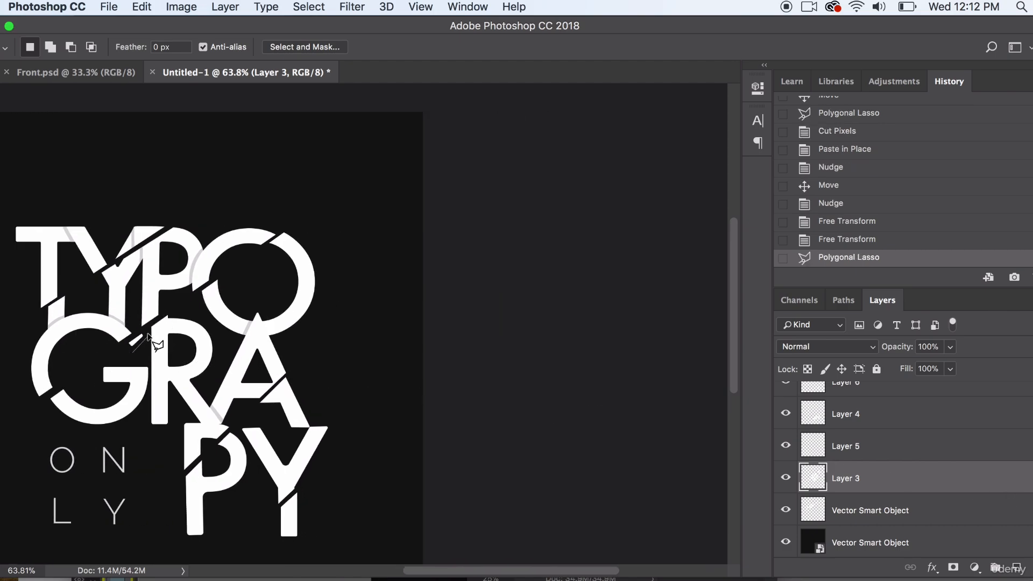
left_click(149, 335)
left_click(142, 329)
double_click(133, 350)
- Delete the selected stray fragment from Layer 3 and clear the selection
left_click(784, 478)
left_click(784, 477)
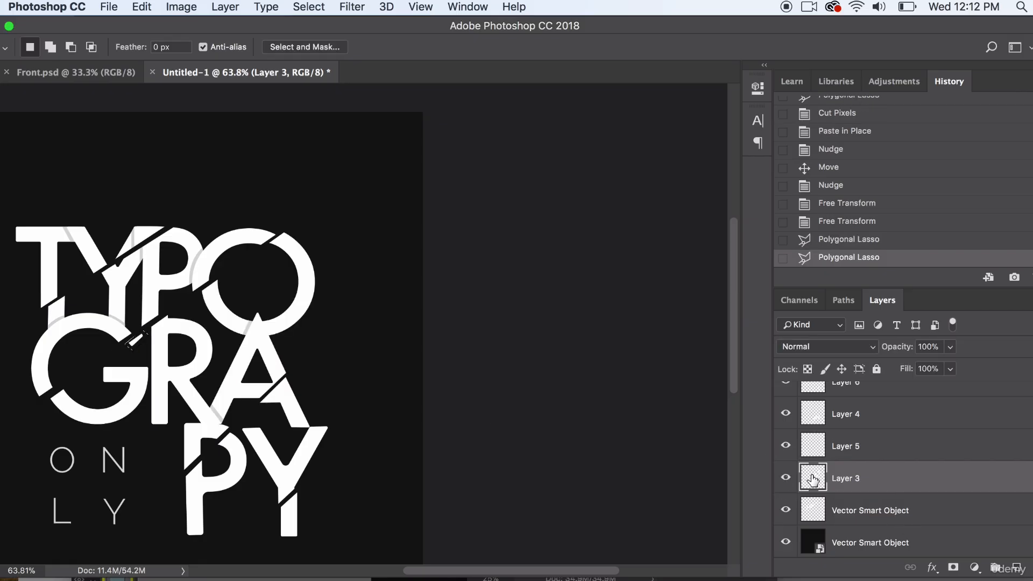
key("Delete")
key("m")
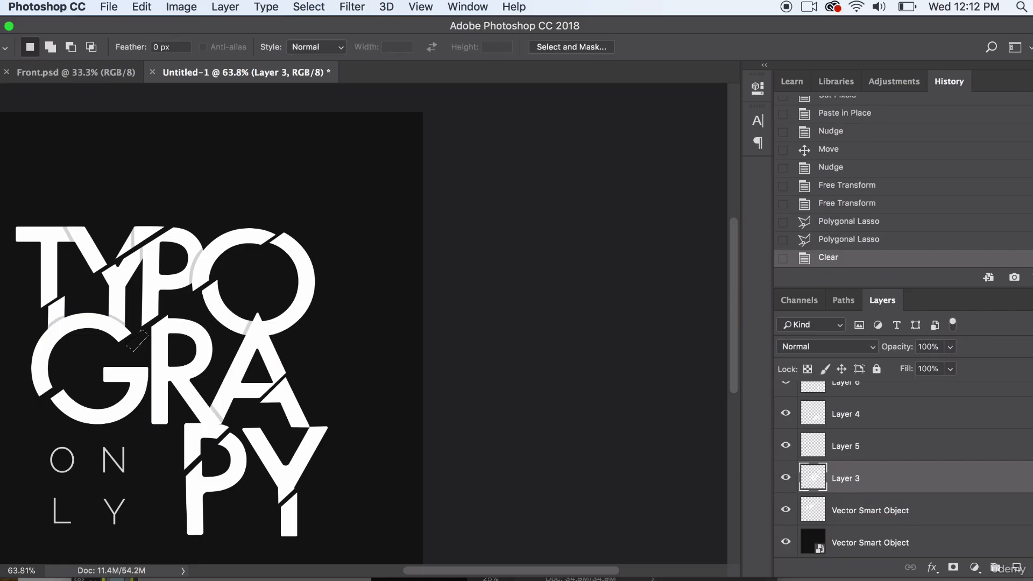
key("ctrl+d")
scroll(536, 261, "left", 5)
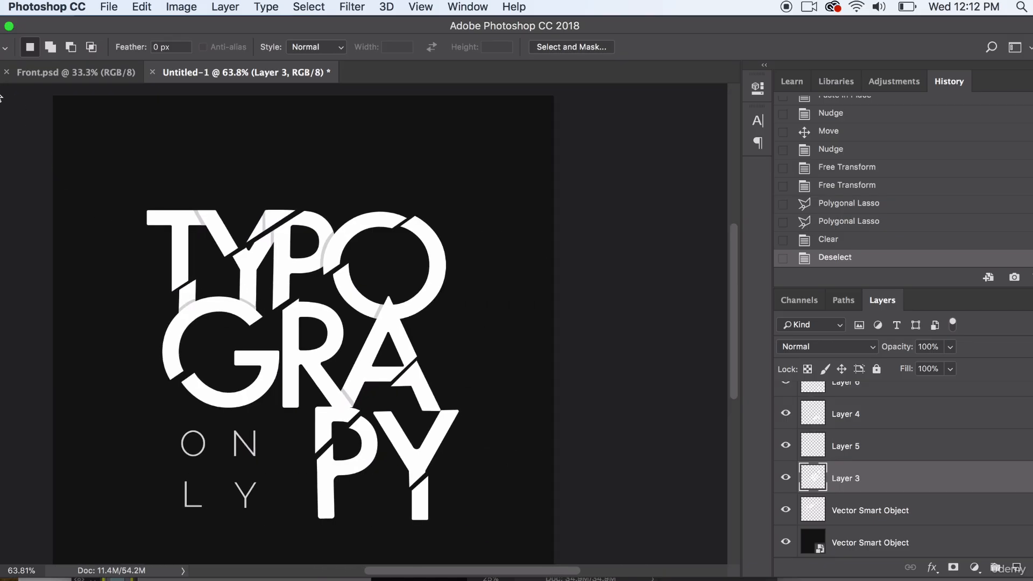
- Nudge the PY slice on Layer 4 slightly left
key("v")
left_click(414, 501)
key("Left")
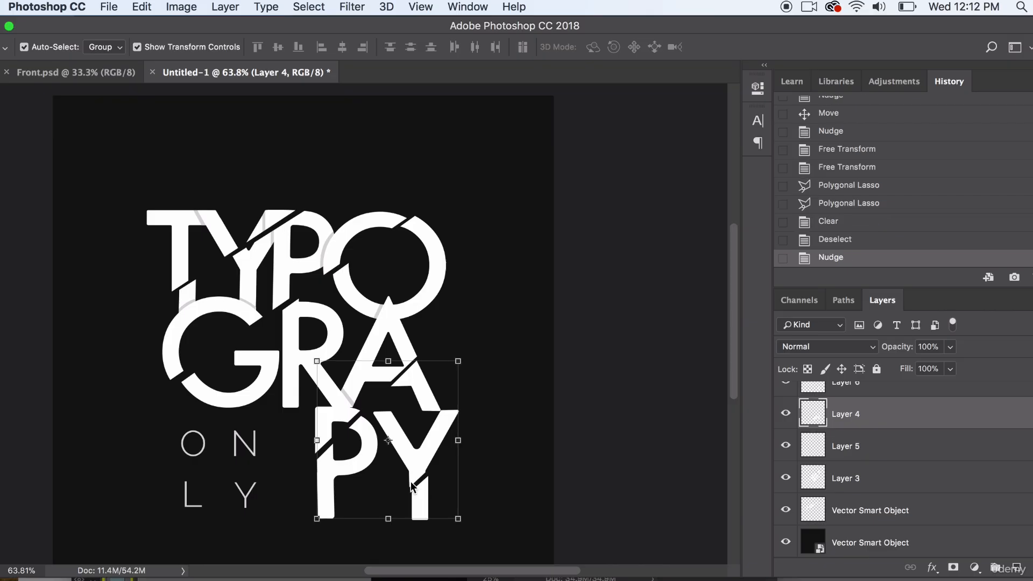
left_click(461, 480)
- Rotate the bottom Y's stem slice about 4° clockwise
left_click(419, 503)
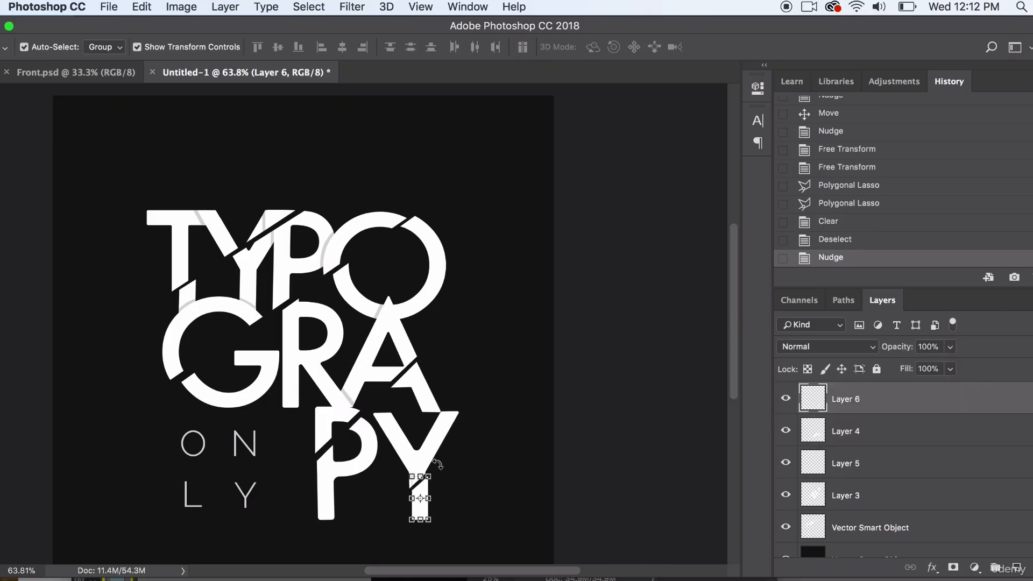
key("ctrl+t")
mouse_move(436, 455)
left_mouse_down()
mouse_move(447, 457)
mouse_move(439, 467)
left_mouse_up()
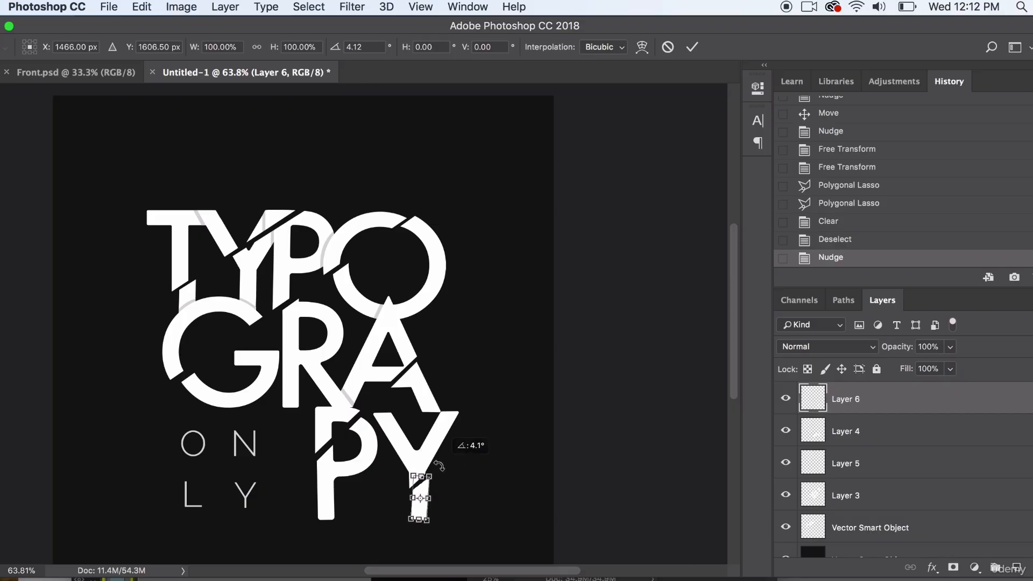
key("Return")
- Try nudging the rotated Y stem slice to widen its gap, and undo those nudges
key("Down")
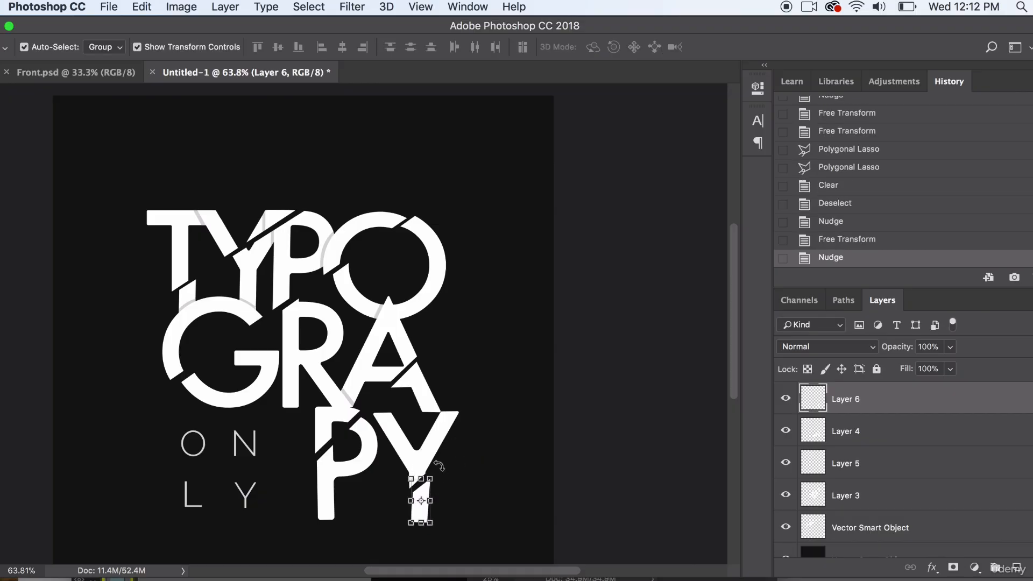
left_click(677, 433)
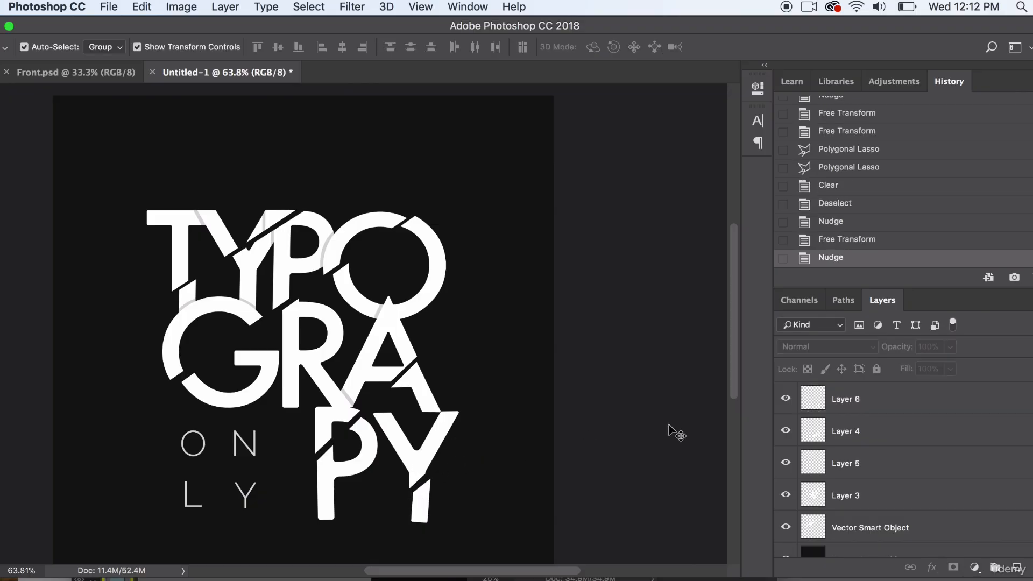
left_click(425, 500)
key("Down")
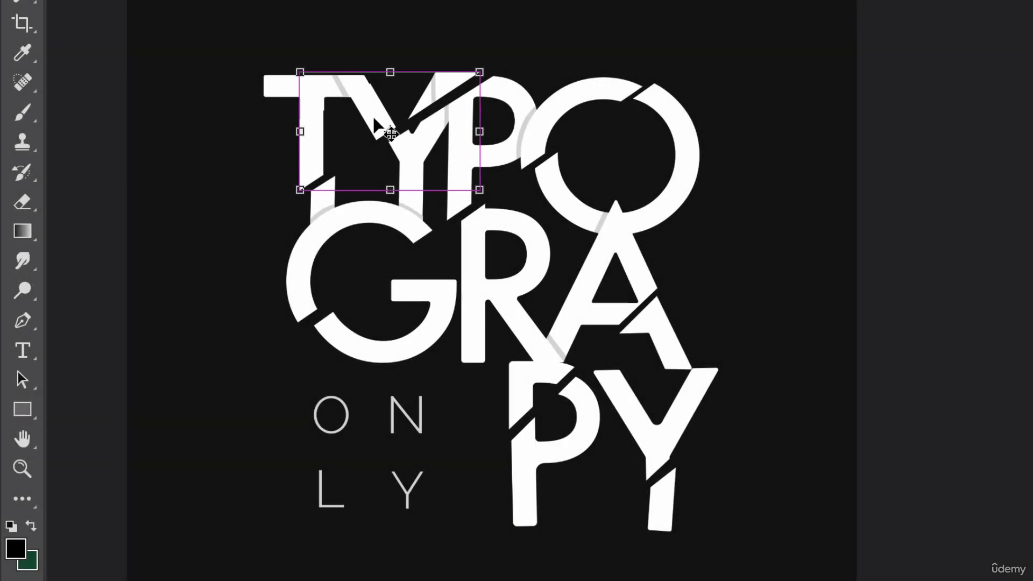
key("ctrl+z")
key("ctrl+z")
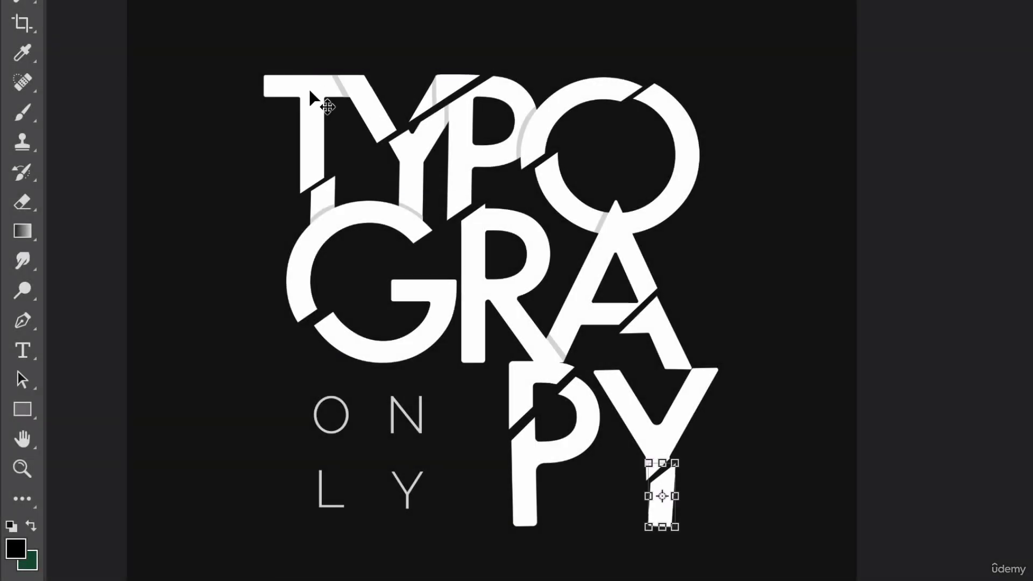
- Try rotating the upper TY slice slightly counter-clockwise, and undo the rotation
left_click(310, 92)
left_click_drag(447, 87, 491, 49)
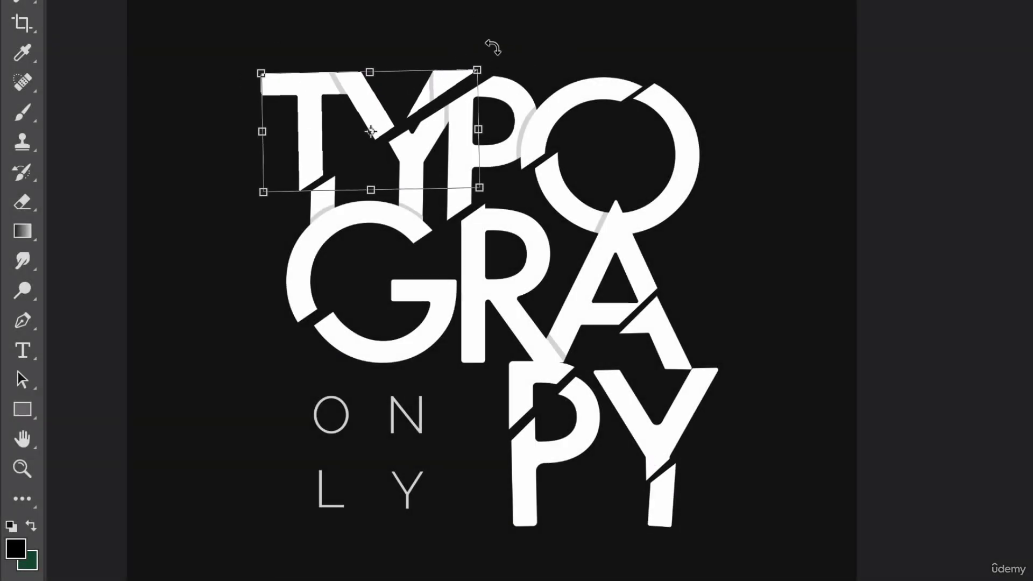
key("Return")
left_click(841, 252)
key("ctrl+z")
- Nudge the upper TY slice and the slice holding the upper G, P and O slightly up
left_click(449, 79)
left_click(268, 87, "shift")
key("Up")
key("Up")
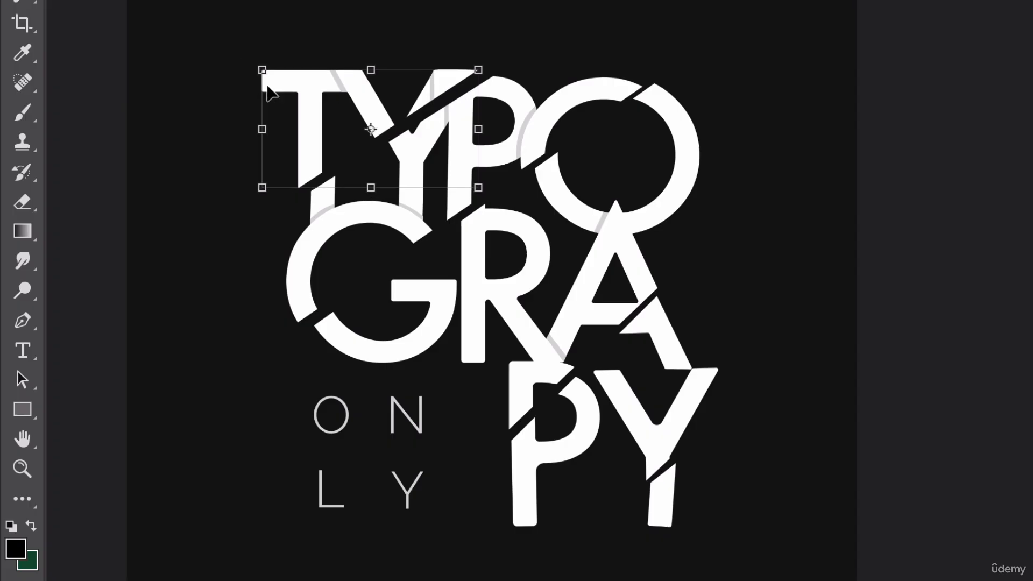
left_click(828, 112)
left_click(589, 90)
key("Up")
left_click(934, 130)
- Nudge the central O-R-A slice, the PY slice and the Y stem slice together slightly down and right, and rotate them slightly counter-clockwise
left_click(667, 123)
left_click(653, 431, "shift")
left_click(662, 484, "shift")
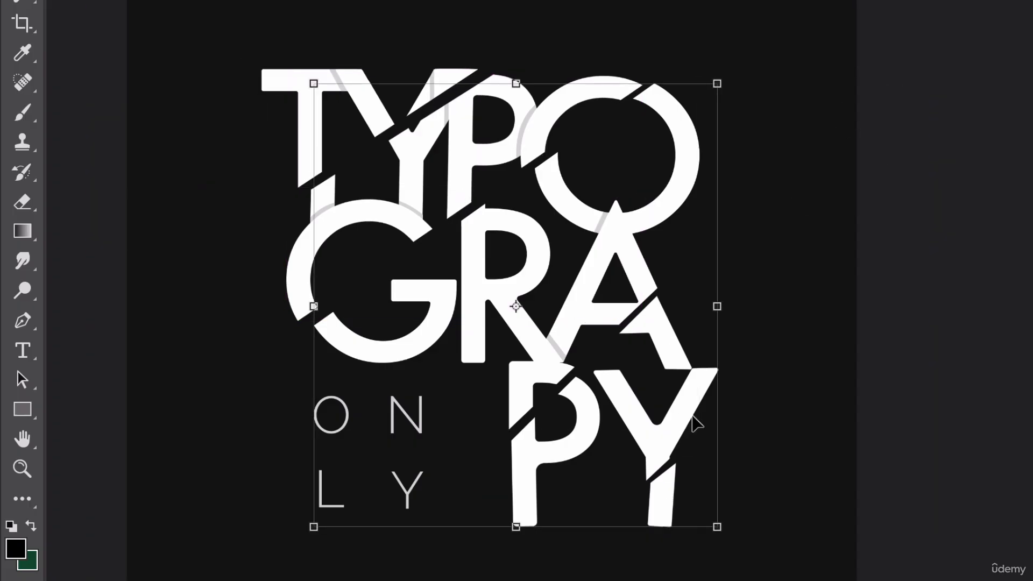
key("Down")
key("Down")
key("Right")
key("Up")
key("Right")
left_click_drag(737, 71, 732, 68)
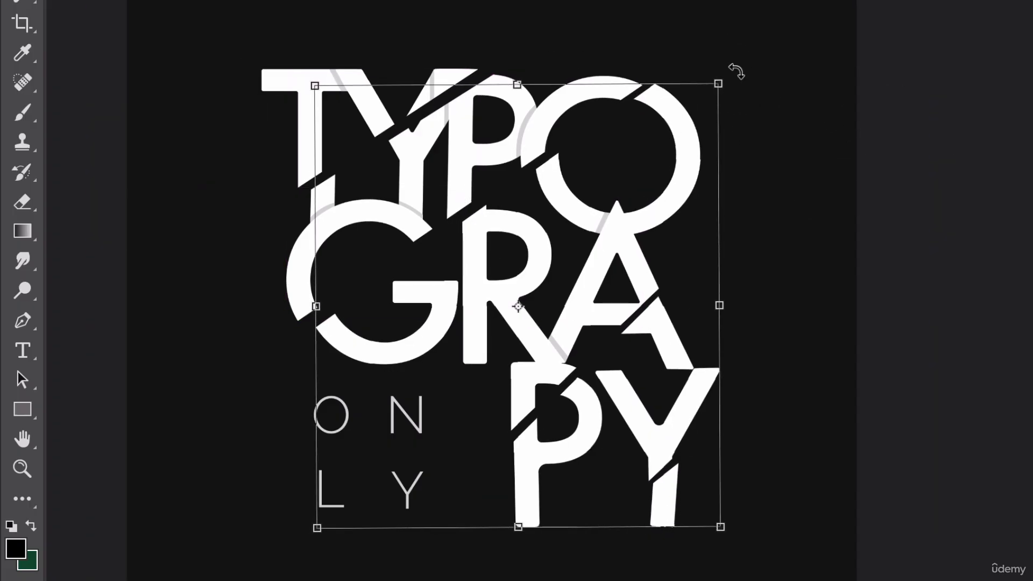
key("Return")
- Move the ONLY text slightly right
left_click_drag(434, 426, 437, 427)
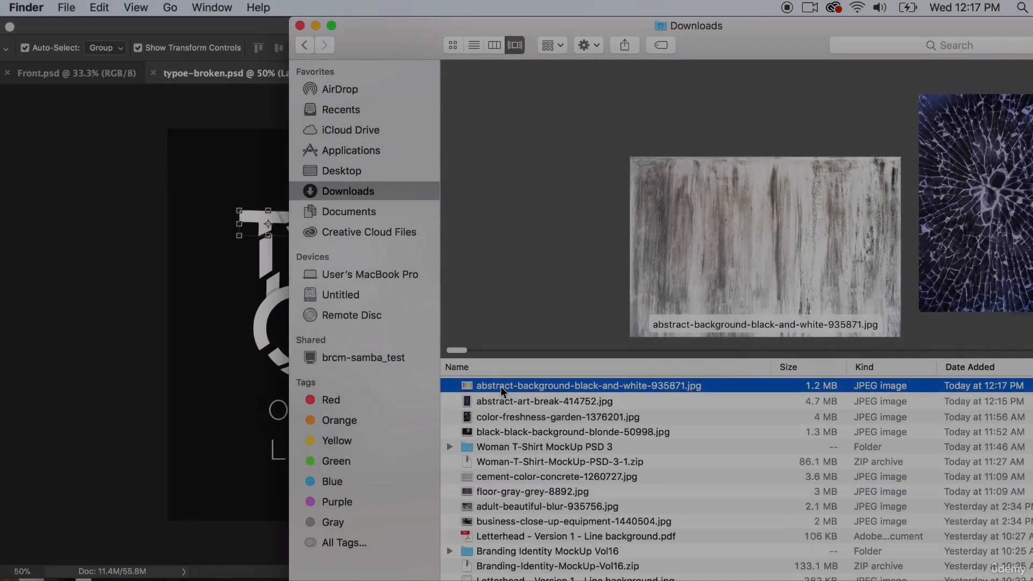
- Bring the abstract black-and-white background image into typoe-broken.psd as a new layer and position it over the lettering
left_click_drag(505, 386, 720, 580)
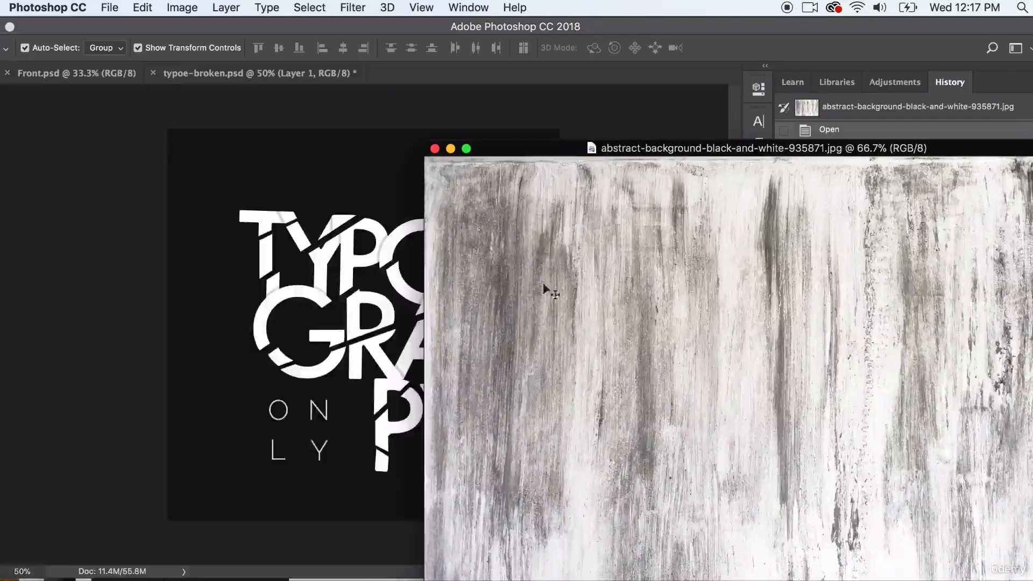
left_click_drag(521, 245, 308, 269)
left_click_drag(418, 325, 258, 285)
- Try the Overlay blend mode on the texture layer, and set it to Darker Color
left_click(800, 344)
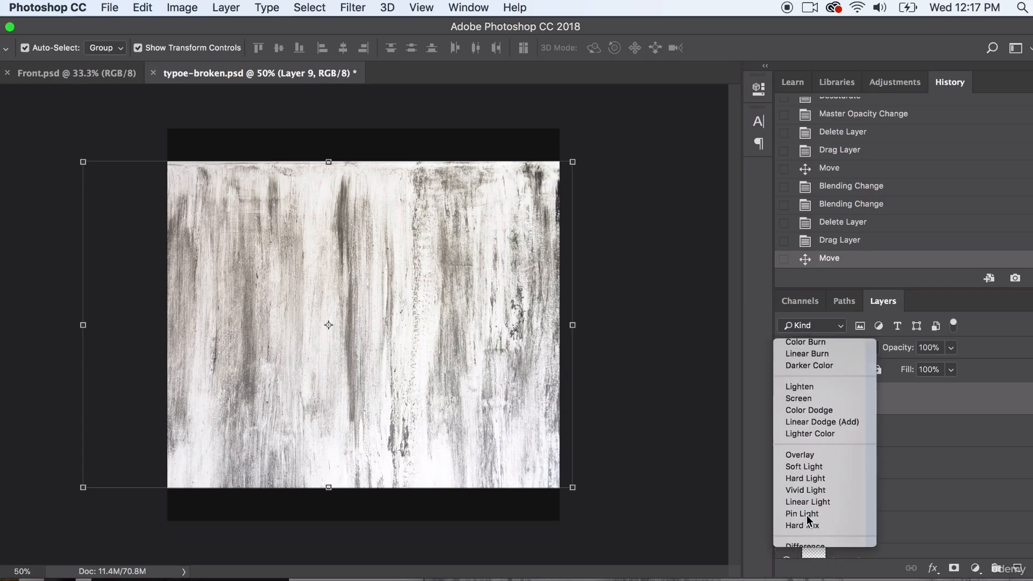
left_click(806, 514)
left_click(833, 348)
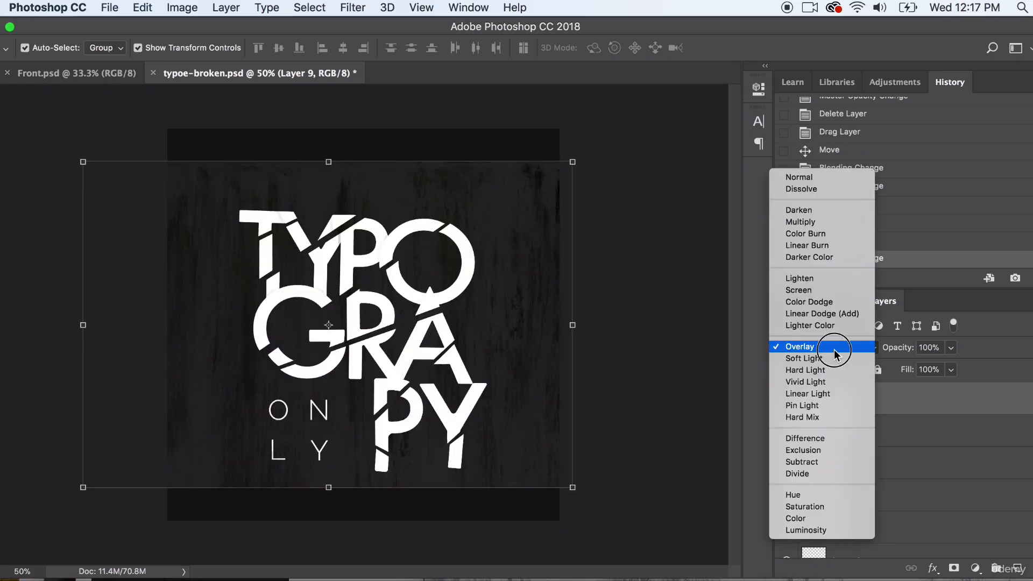
left_click(825, 256)
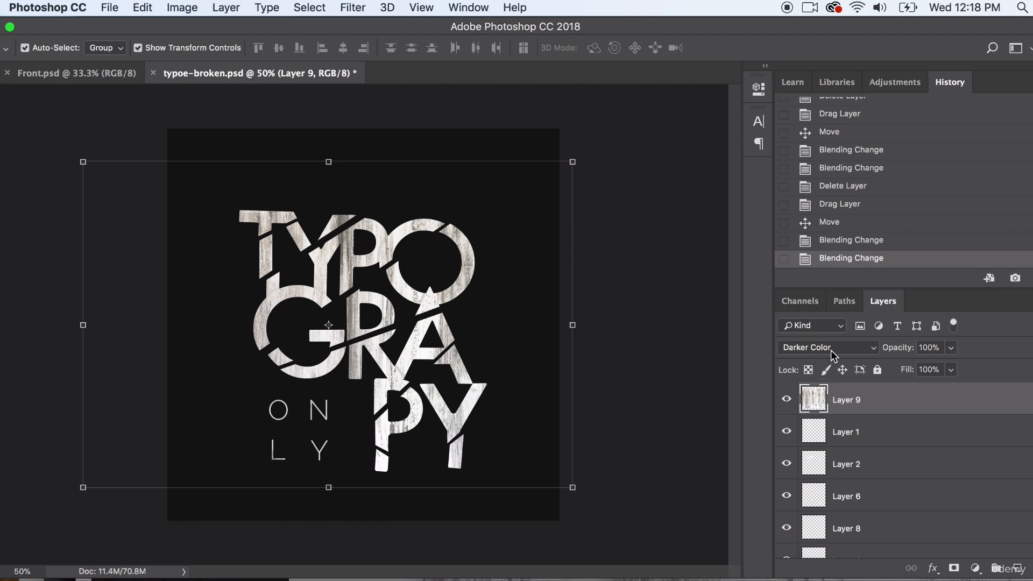
- Rotate the texture layer so its streaks run diagonally, and reposition it to cover all the lettering
left_click_drag(583, 156, 630, 531)
left_click_drag(445, 298, 455, 277)
key("Return")
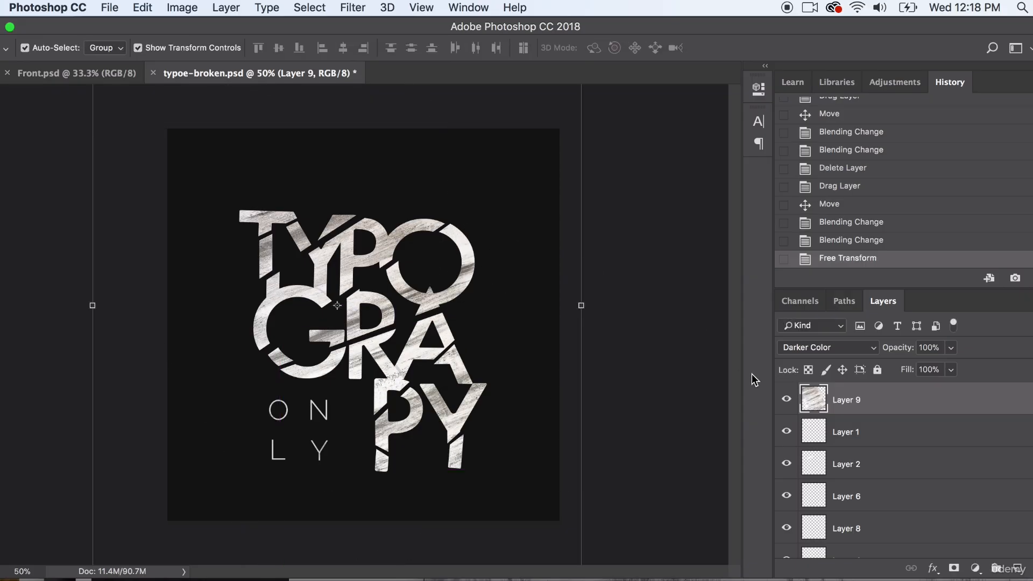
- Try the Linear Burn and Multiply blend modes on the texture layer, and return it to Darker Color
left_click(808, 346)
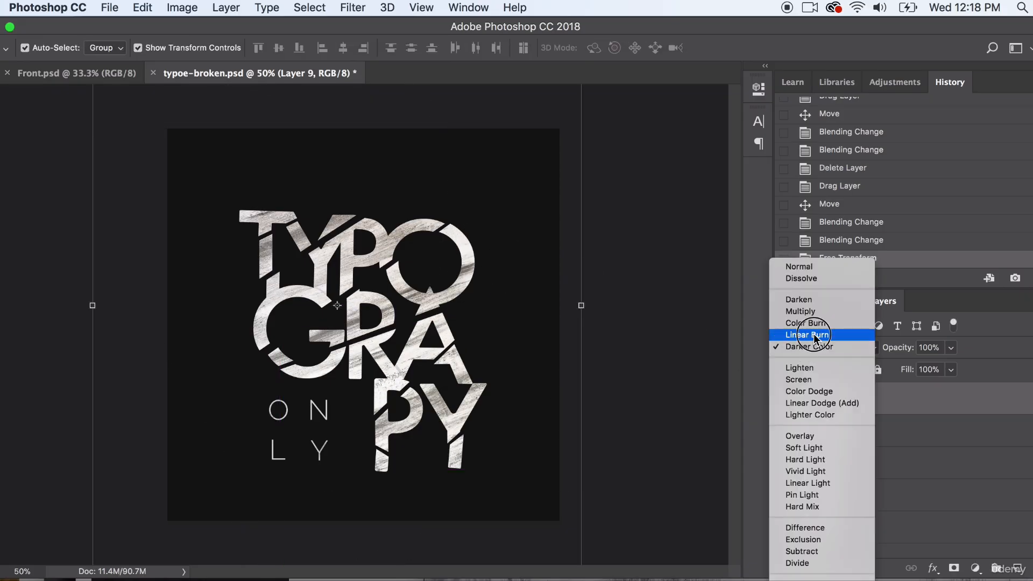
left_click(813, 333)
left_click(813, 344)
left_click(810, 335)
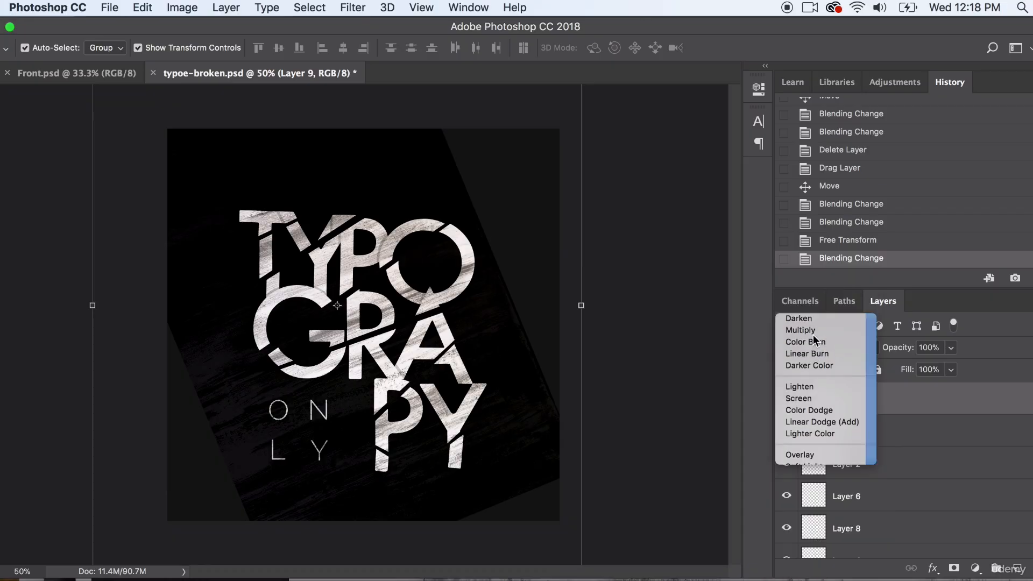
left_click(807, 347)
left_click(808, 331)
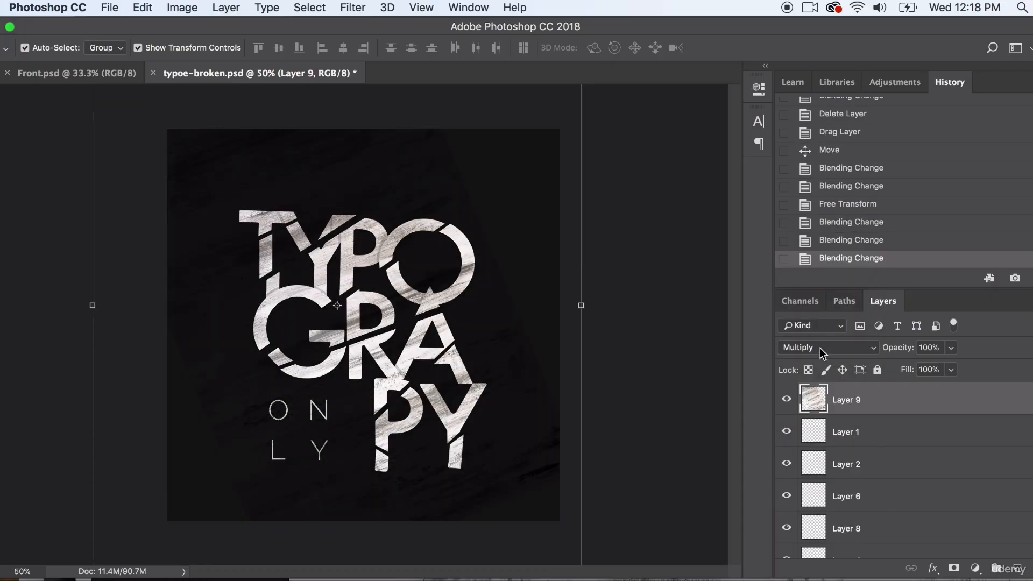
left_click(820, 347)
left_click(816, 382)
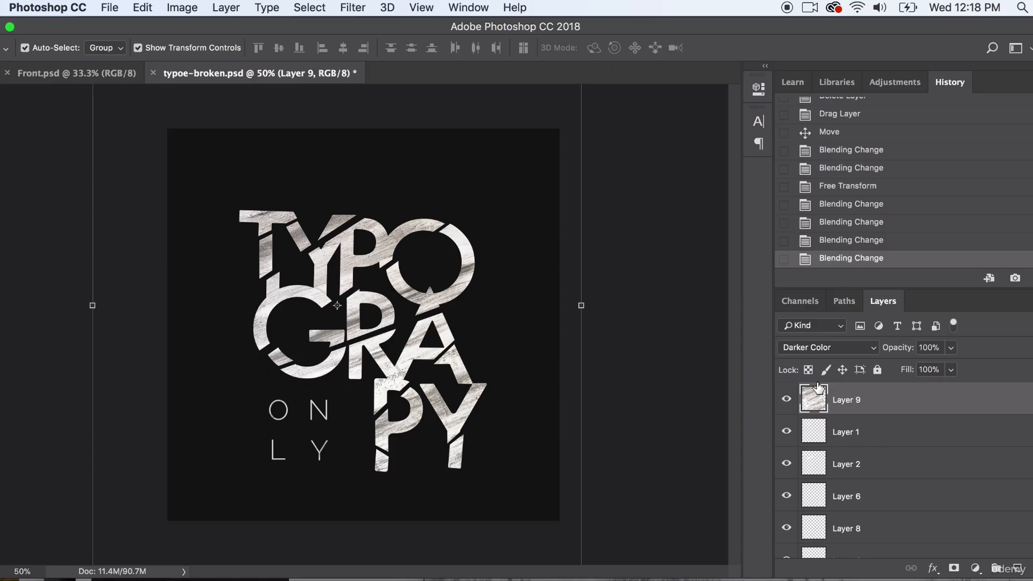
- Try the Color, Luminosity, Hard Light and Color Burn blend modes on the texture layer, and restore Darker Color
left_click(821, 348)
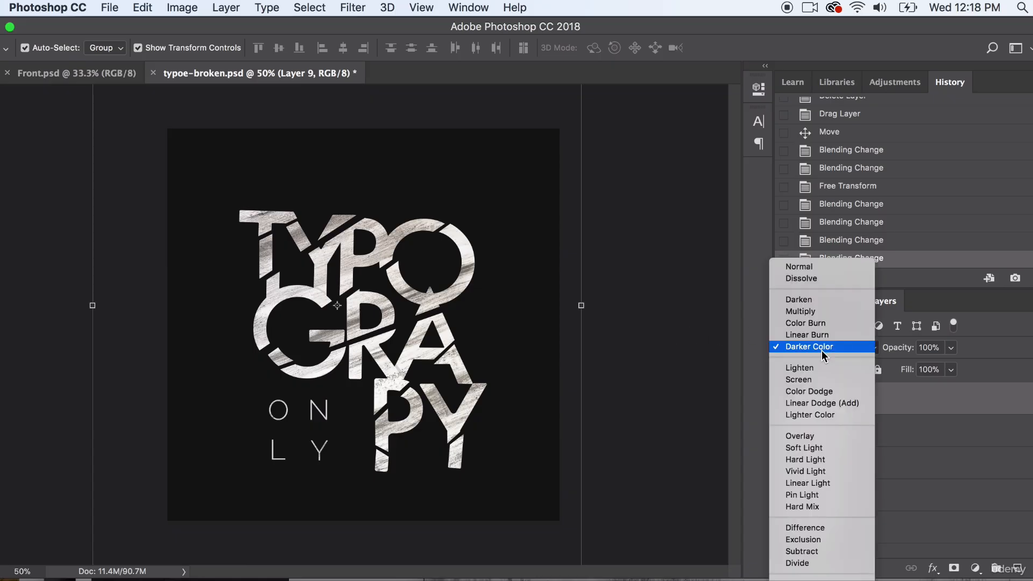
scroll(799, 472, "down", 3)
left_click(799, 471)
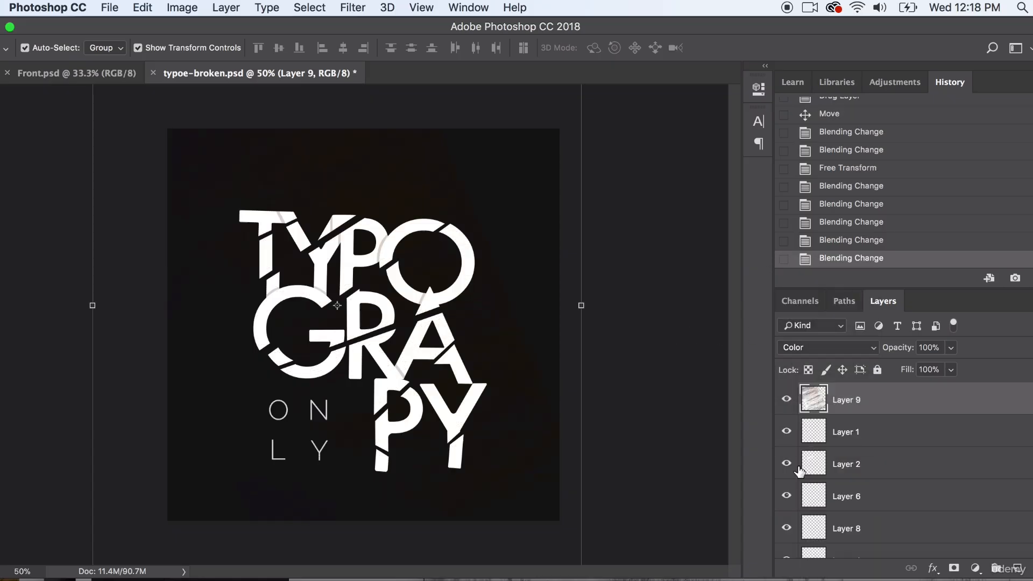
left_click(811, 342)
left_click(808, 360)
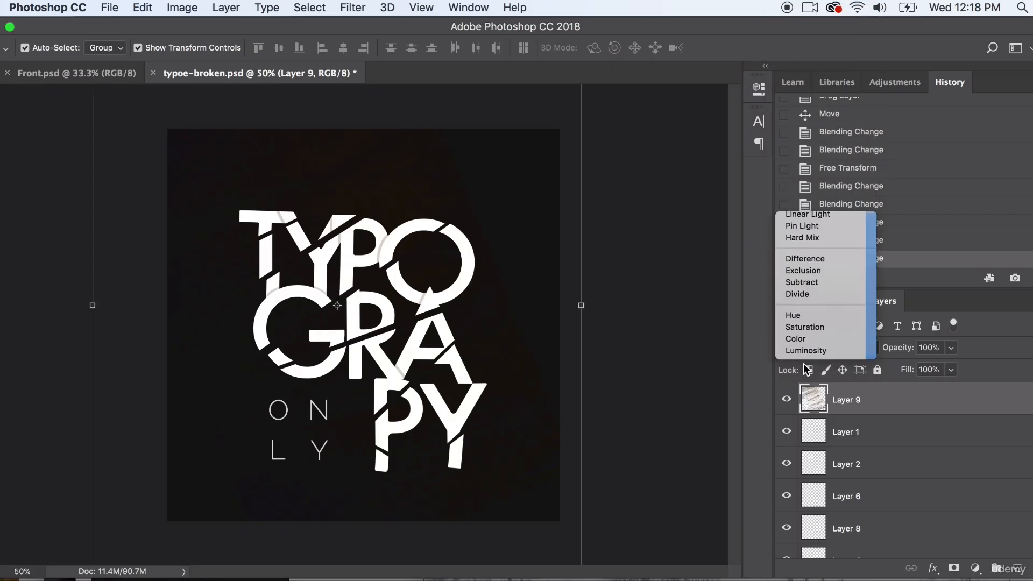
left_click(809, 348)
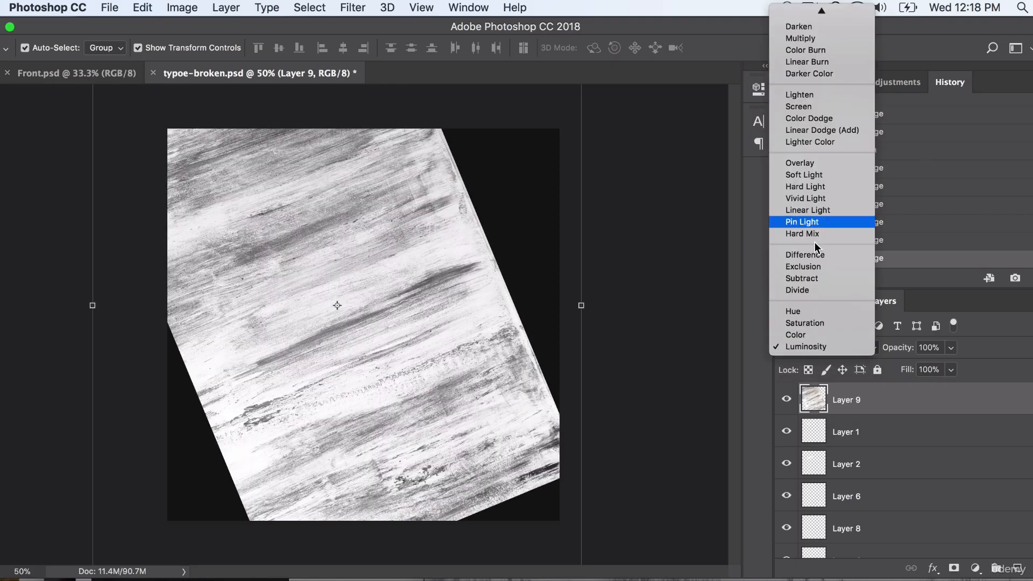
left_click(812, 222)
left_click(820, 347)
left_click(816, 317)
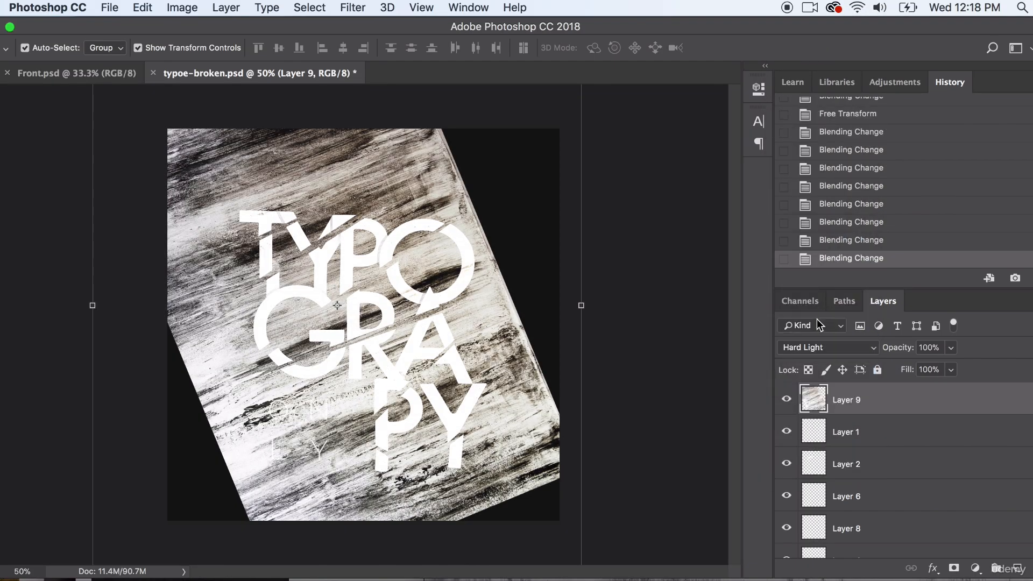
left_click(799, 347)
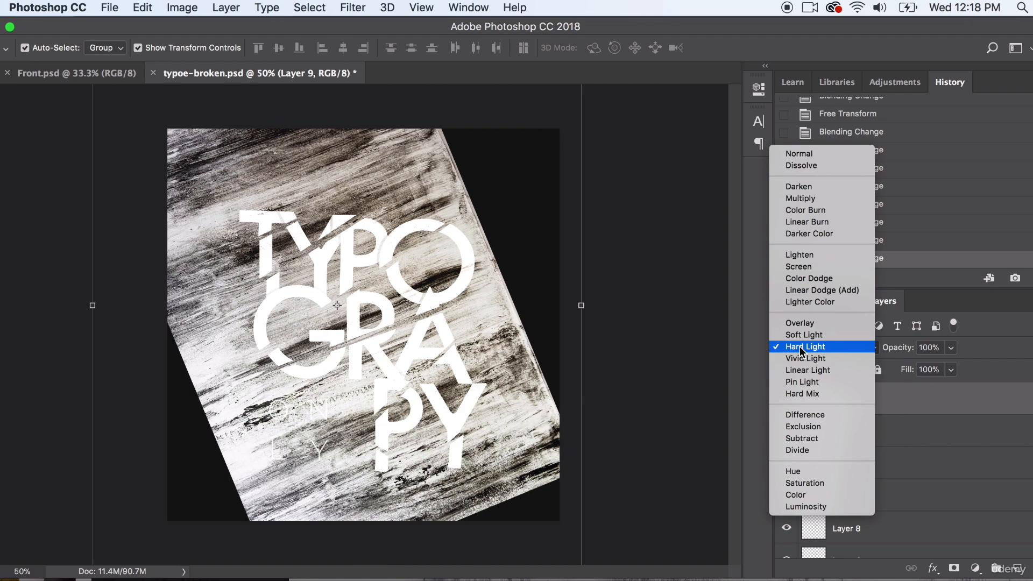
left_click(814, 210)
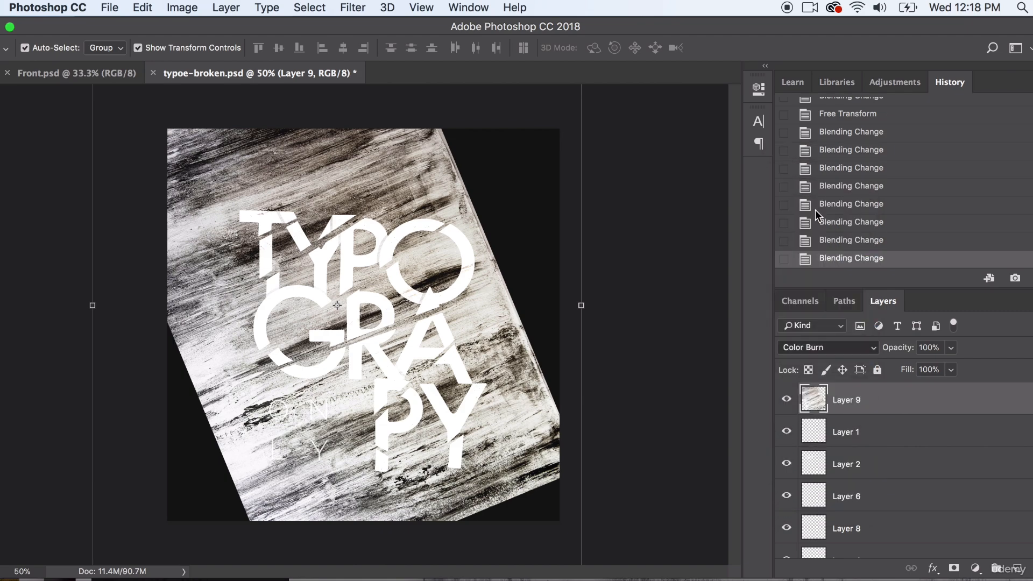
left_click(815, 347)
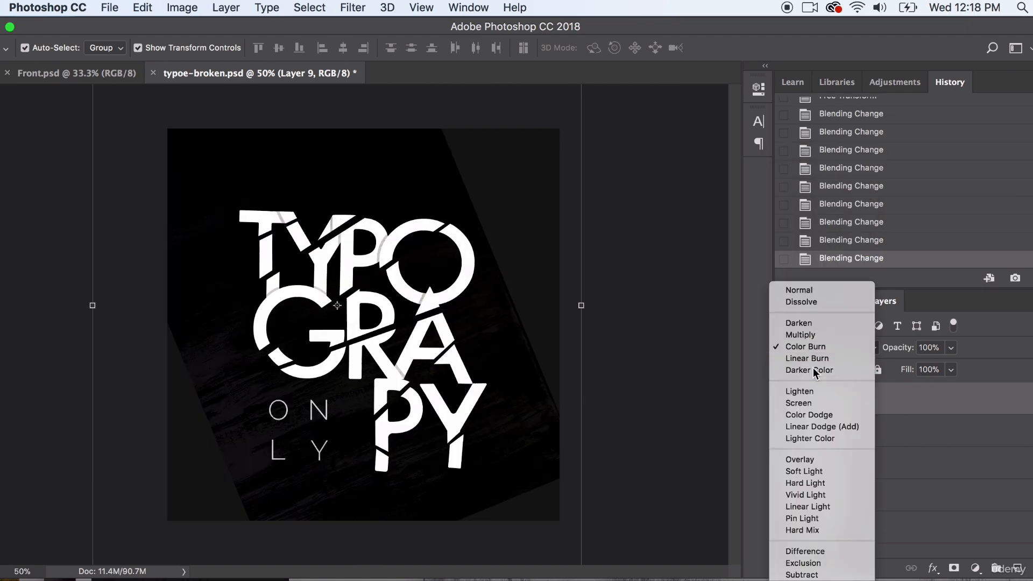
left_click(813, 365)
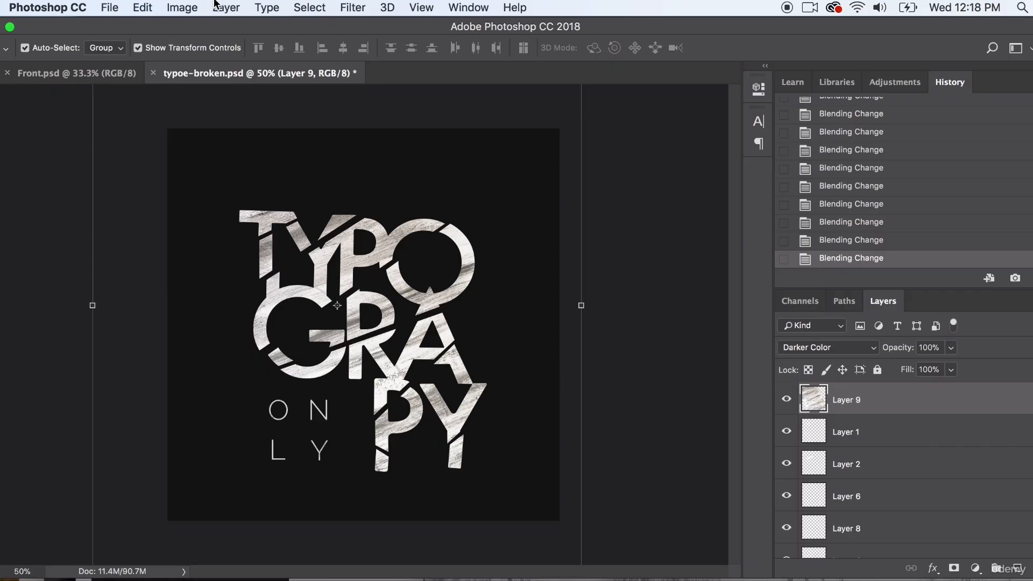
- Desaturate the texture layer and reapply the most recent Add Noise filter to it
left_click(181, 7)
mouse_move(191, 49)
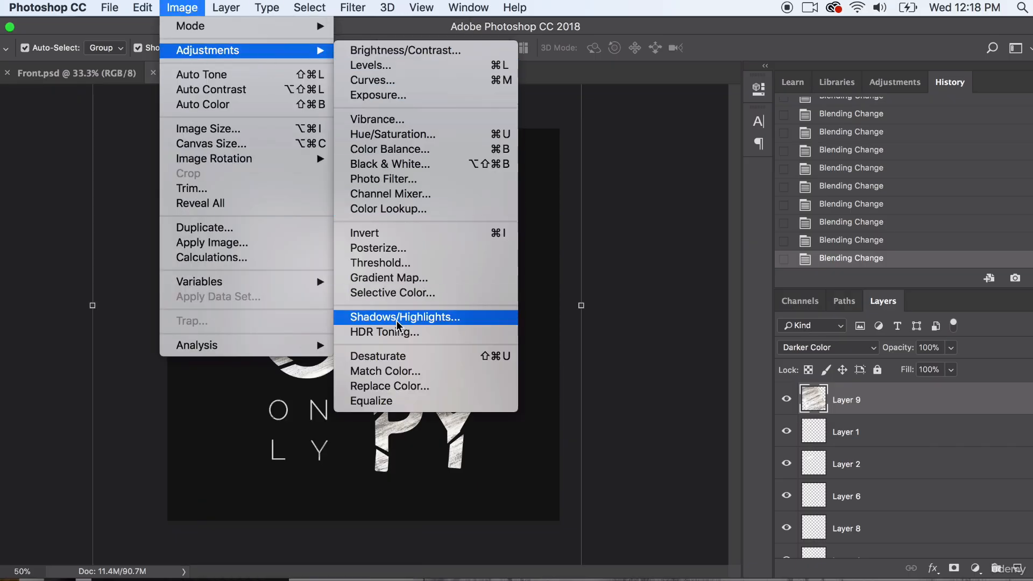
left_click(386, 356)
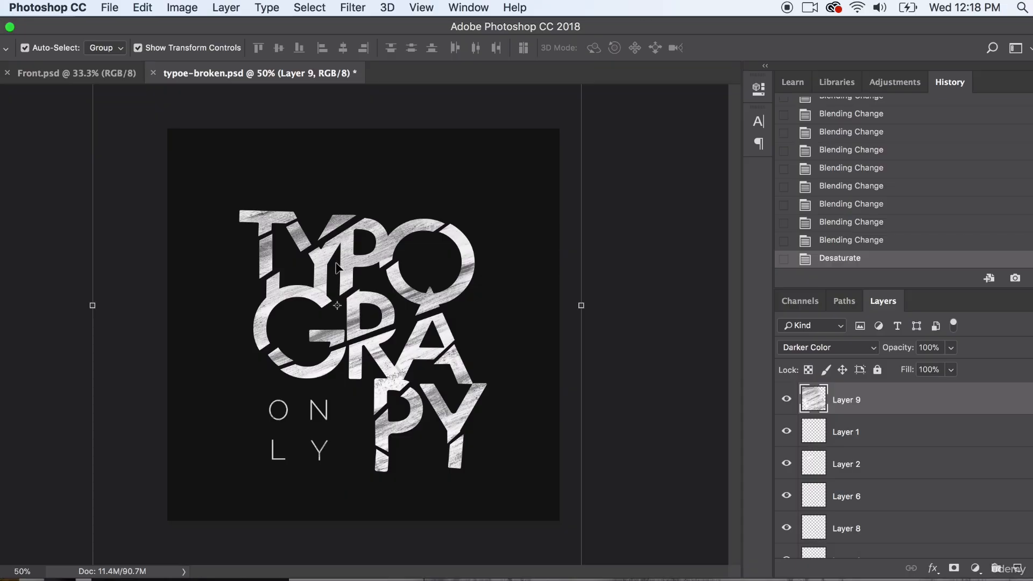
left_click(353, 7)
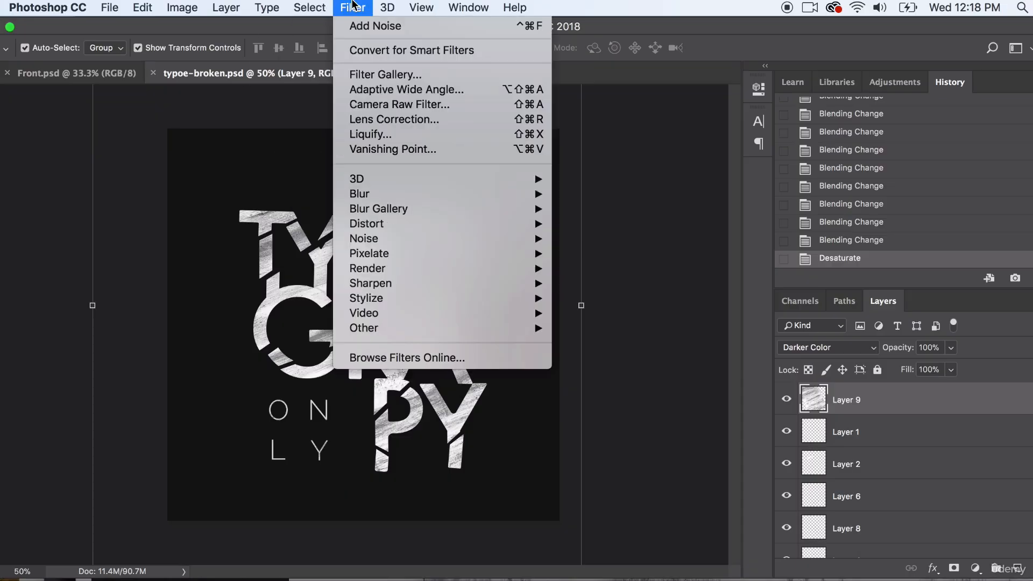
left_click(358, 26)
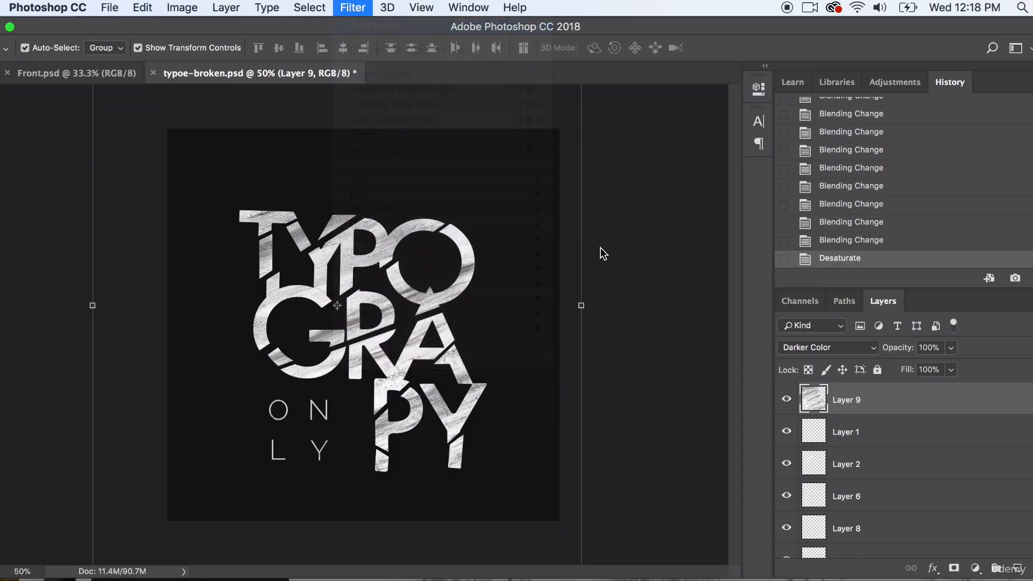
- Add more noise to the texture layer with a slightly raised amount, Uniform distribution and Monochromatic enabled
left_click(351, 8)
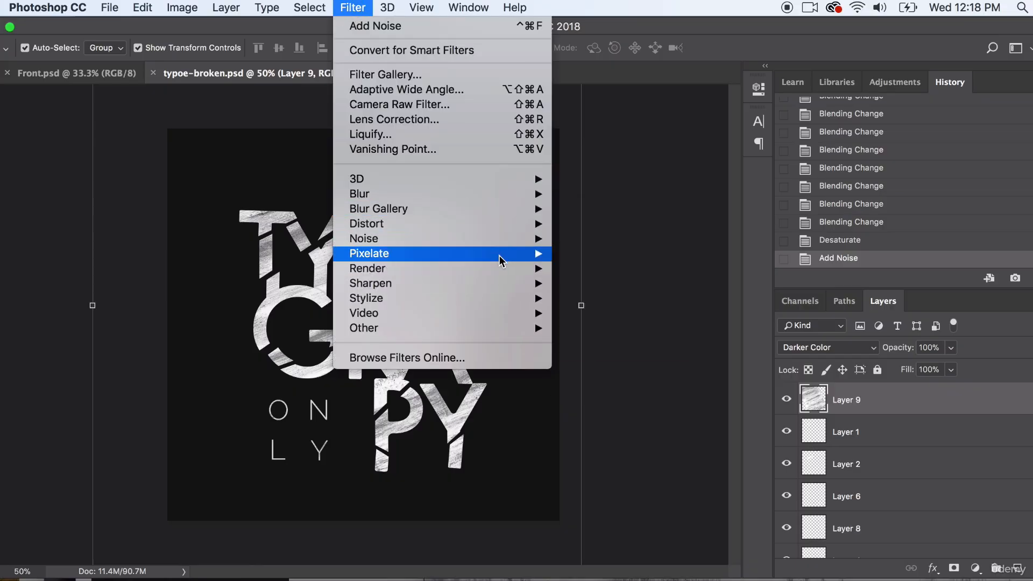
mouse_move(502, 237)
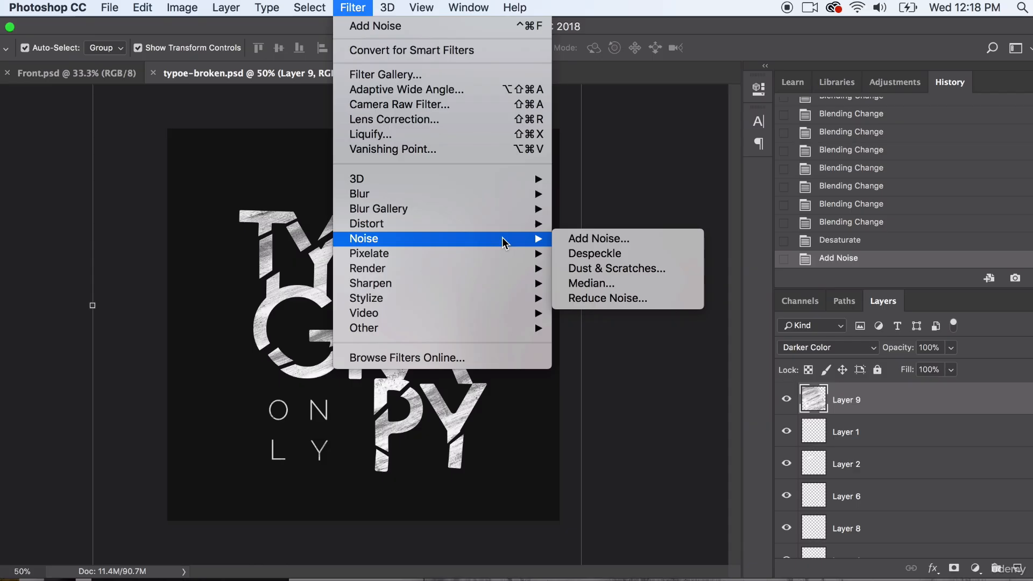
left_click(589, 238)
left_click(428, 352)
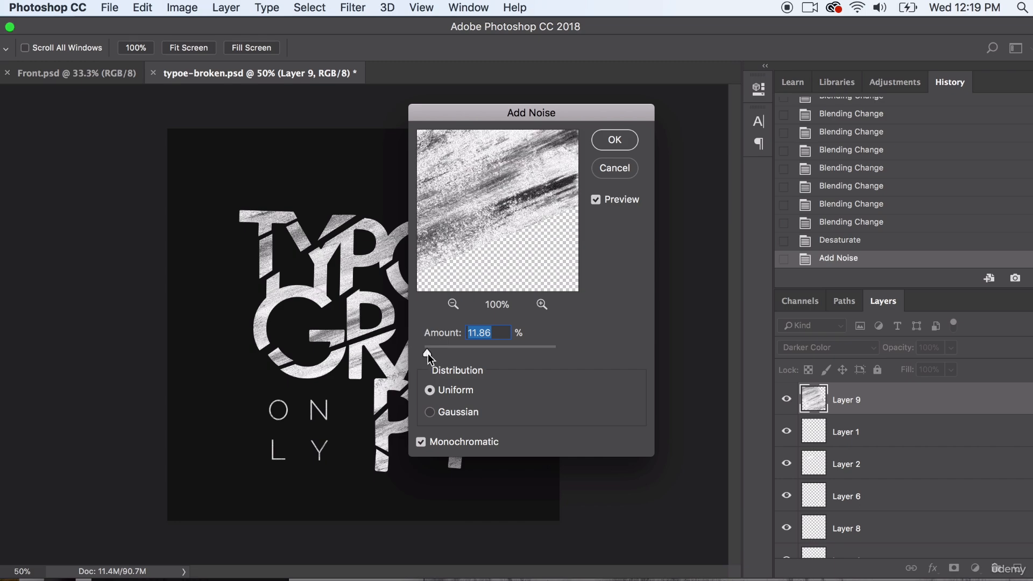
left_click_drag(428, 353, 430, 354)
left_click(614, 139)
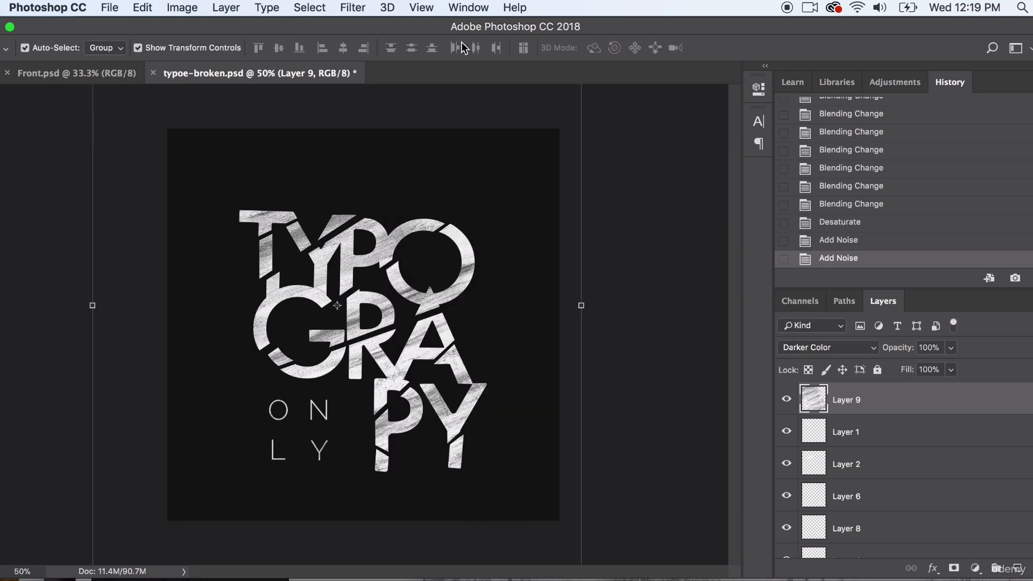
- Repeat the last Add Noise filter three times on the texture layer, and revert the final repetition
left_click(417, 8)
left_click(367, 25)
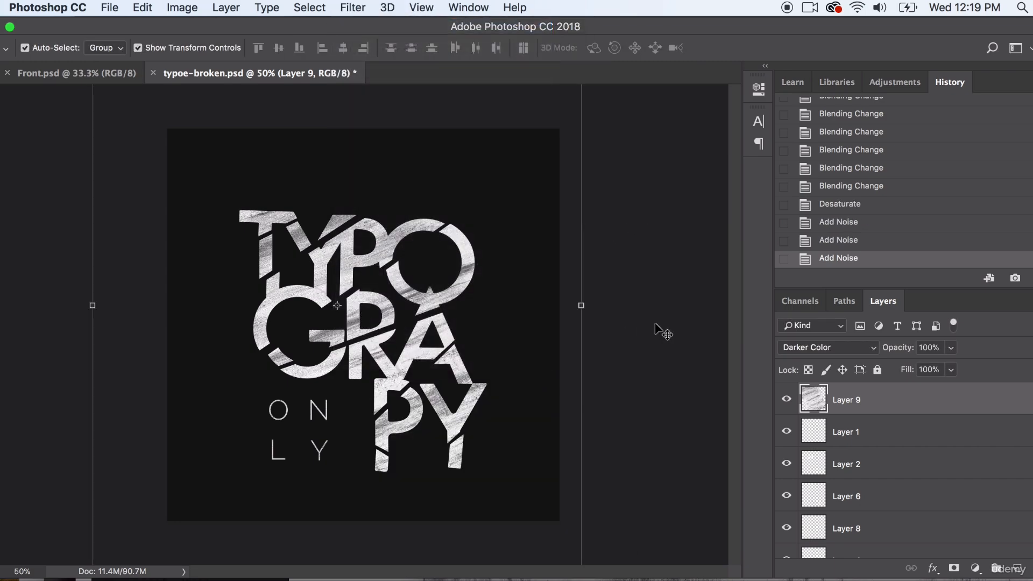
left_click(352, 7)
left_click(354, 26)
left_click(352, 8)
left_click(366, 25)
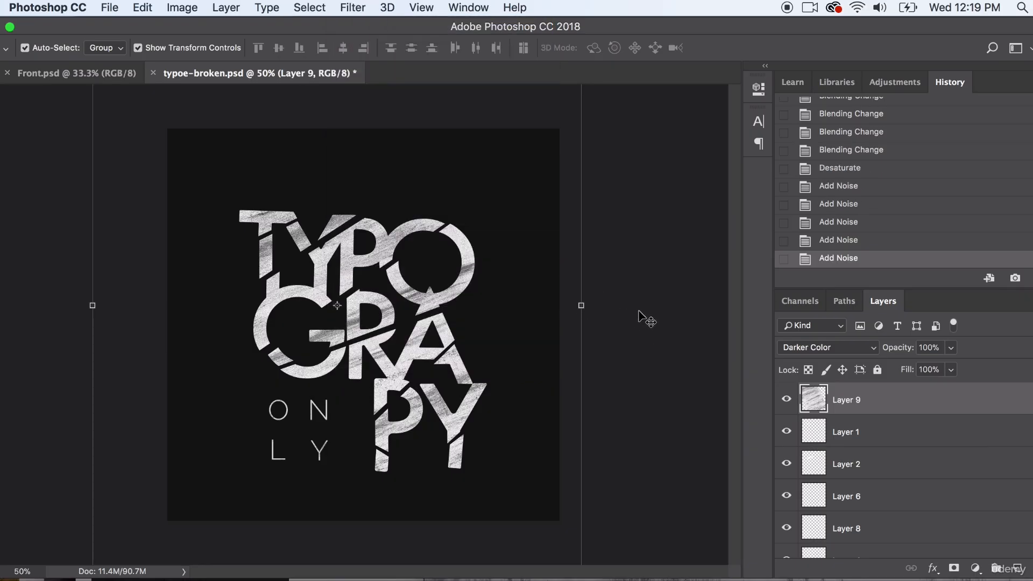
left_click(856, 243)
left_click(662, 221)
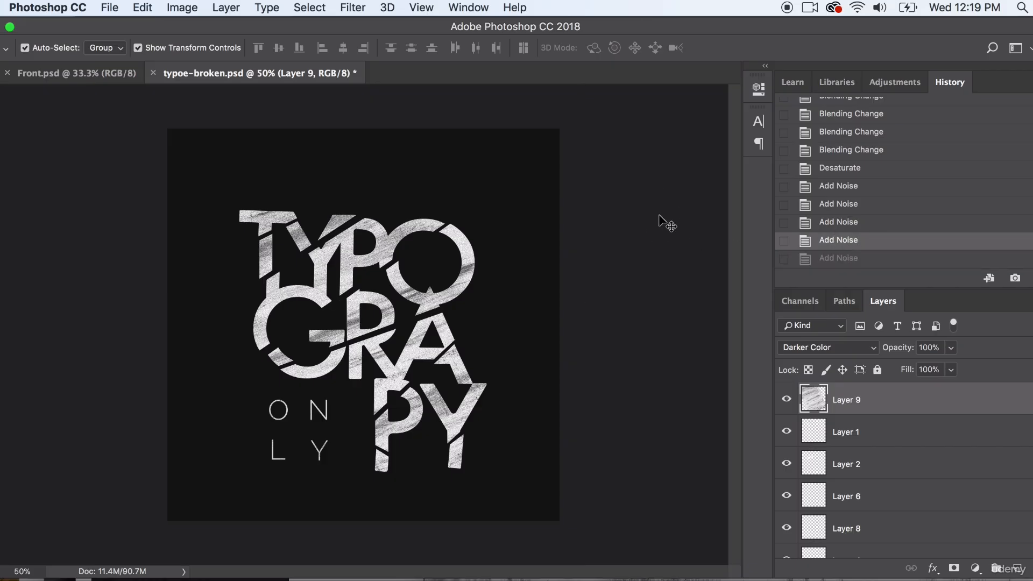
left_click(388, 253)
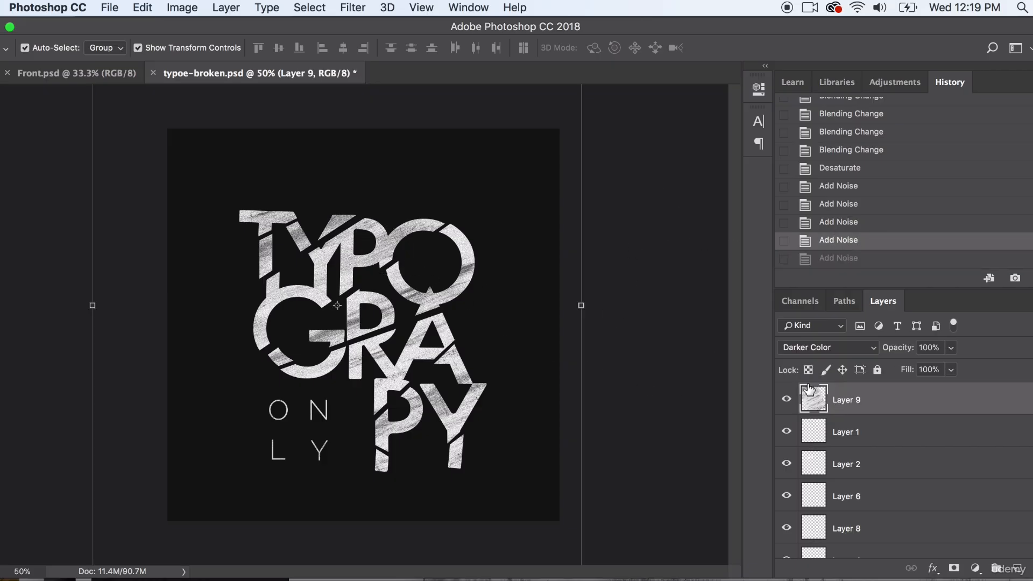
- Duplicate the texture layer within typoe-broken.psd, keeping the suggested name
left_click(216, 7)
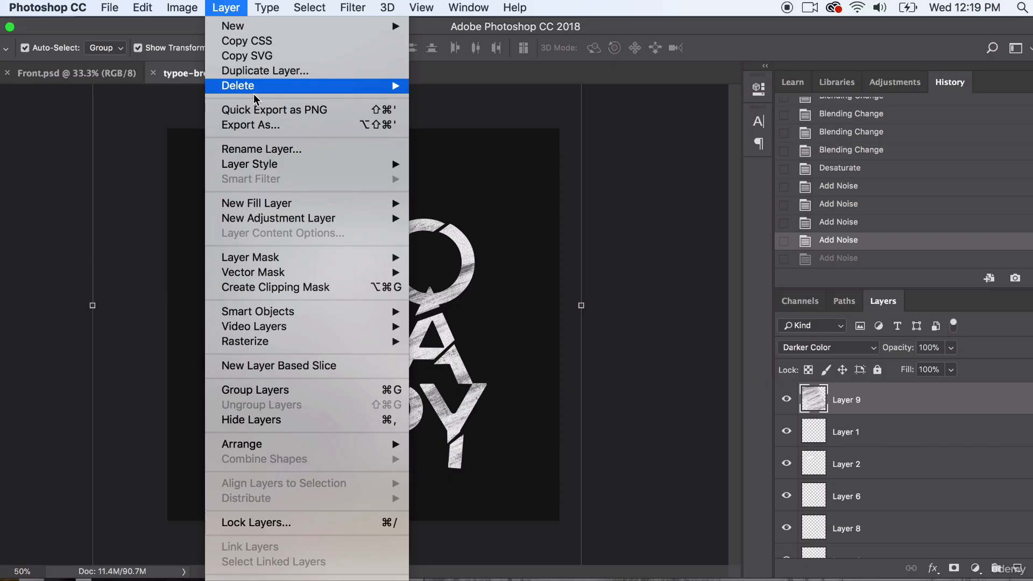
left_click(326, 75)
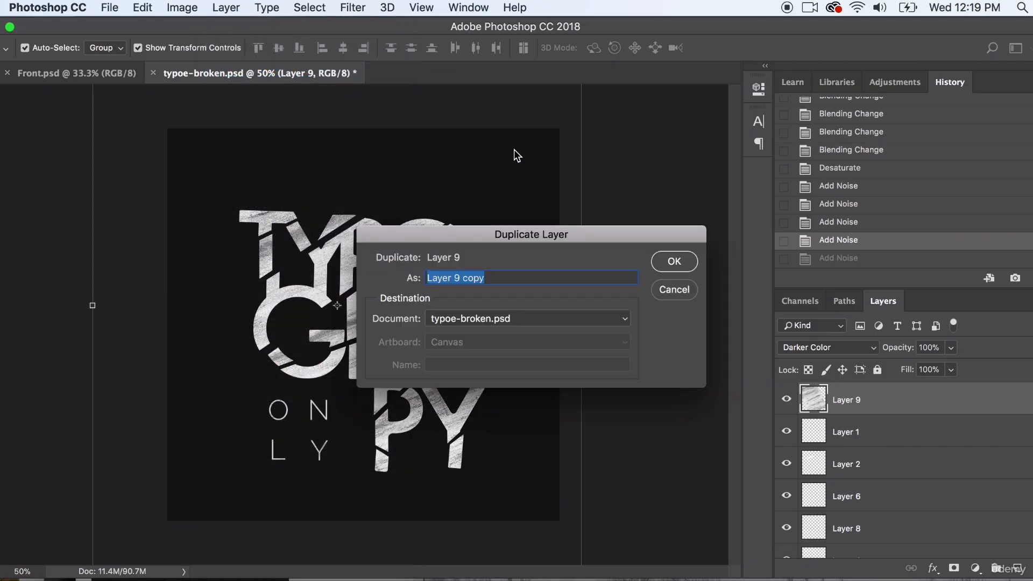
left_click(674, 262)
- Try the Color Burn, Hard Light, Subtract and Saturation blend modes on the duplicated texture layer, and compare with the layer hidden
left_click(831, 347)
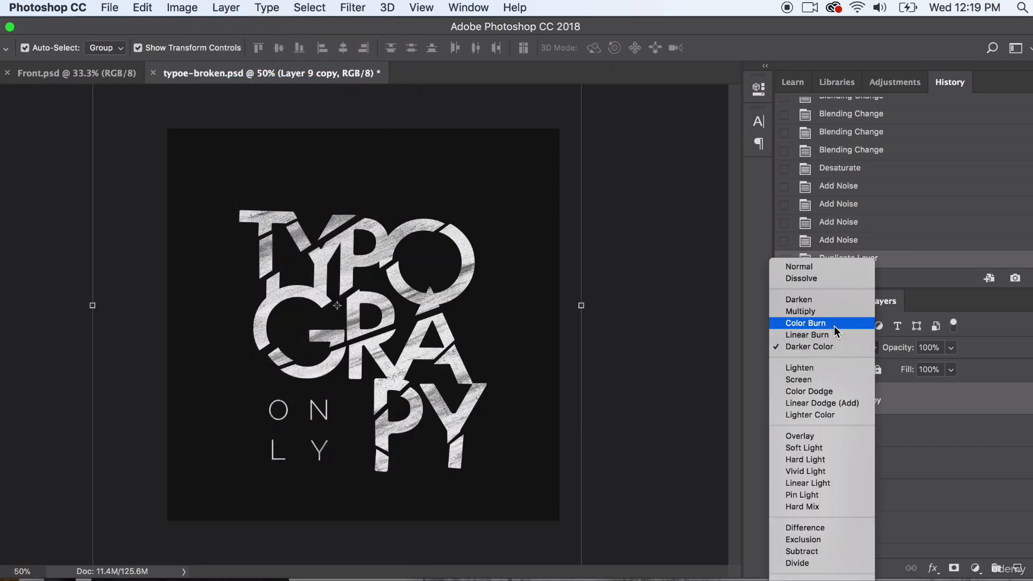
left_click(834, 326)
left_click(823, 352)
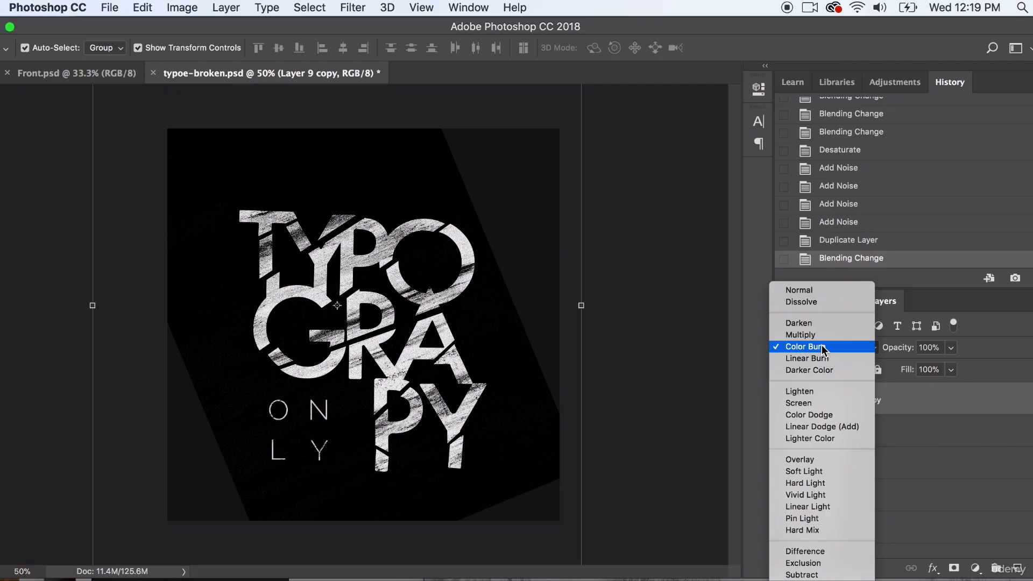
left_click(818, 480)
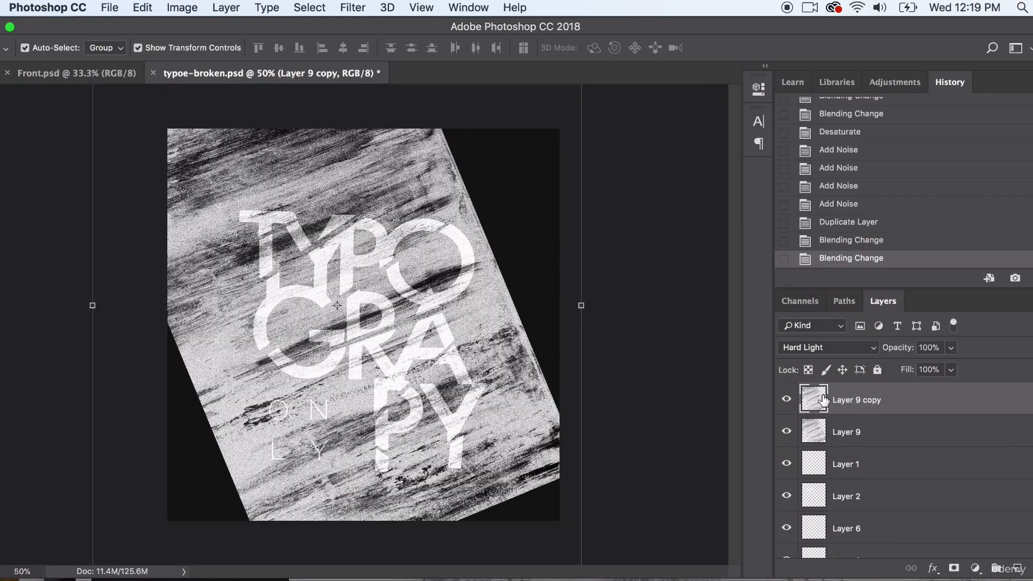
left_click(823, 348)
left_click(824, 438)
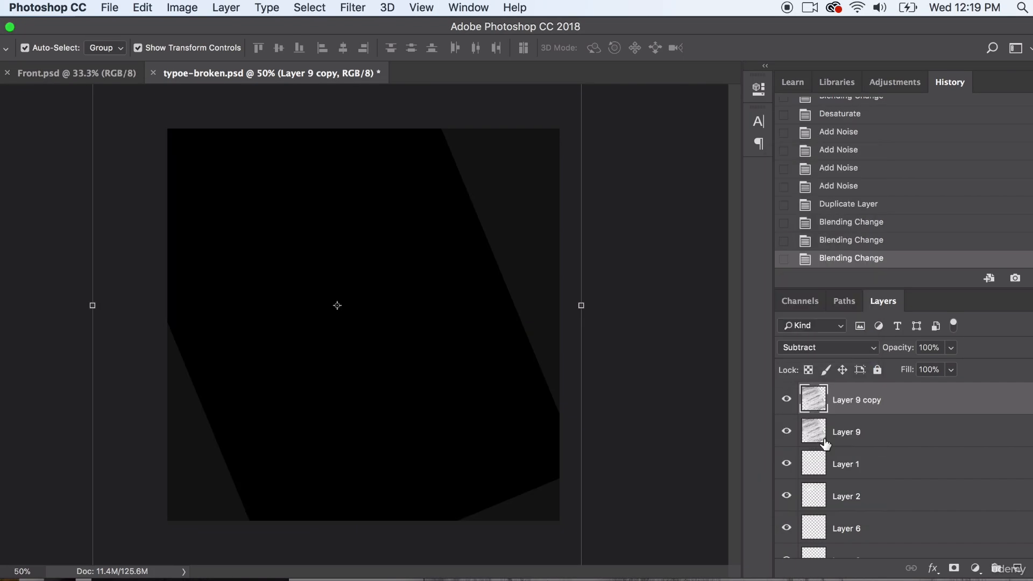
left_click(811, 349)
left_click(810, 391)
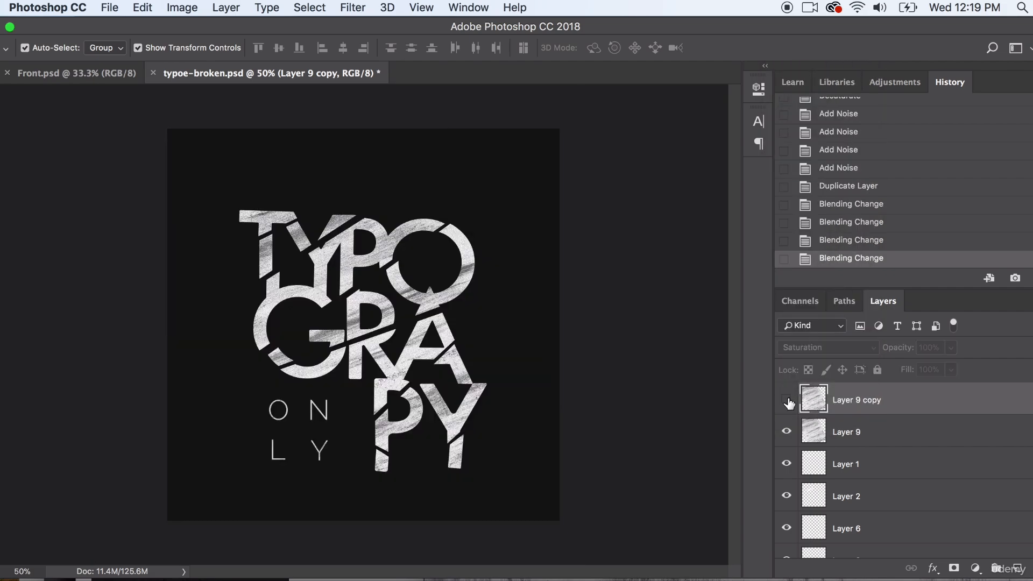
mouse_move(919, 404)
left_mouse_down()
mouse_move(1011, 446)
mouse_move(957, 432)
mouse_move(922, 402)
left_mouse_up()
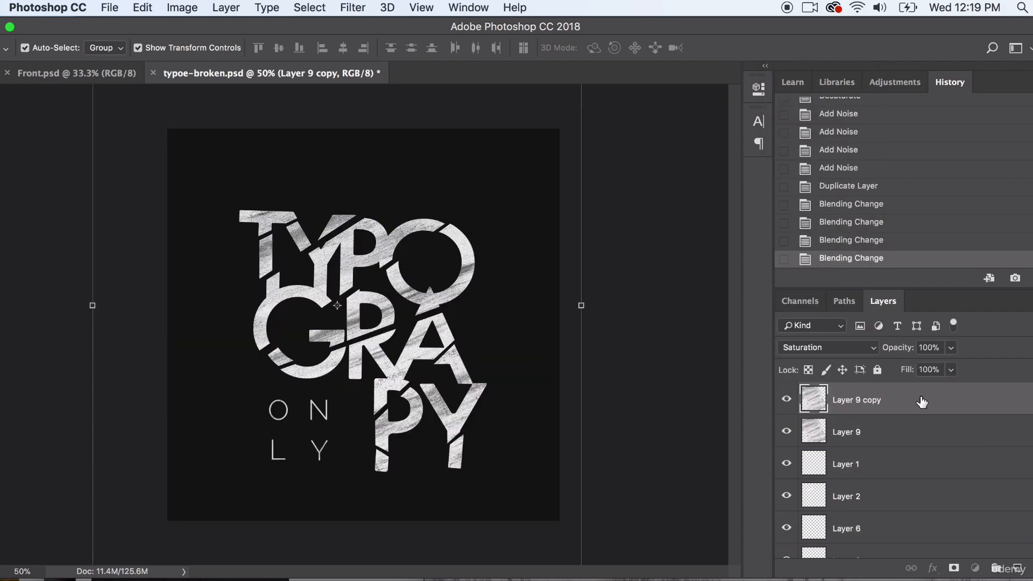
- Try the Normal blend mode on the duplicated texture layer, and set it to Darker Color
left_click(817, 347)
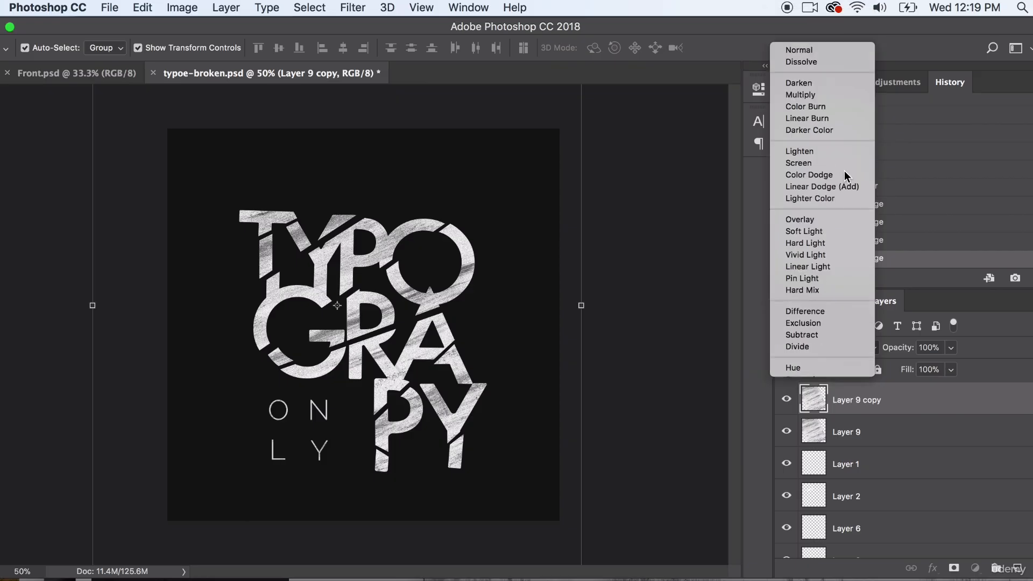
left_click(798, 44)
left_click(840, 347)
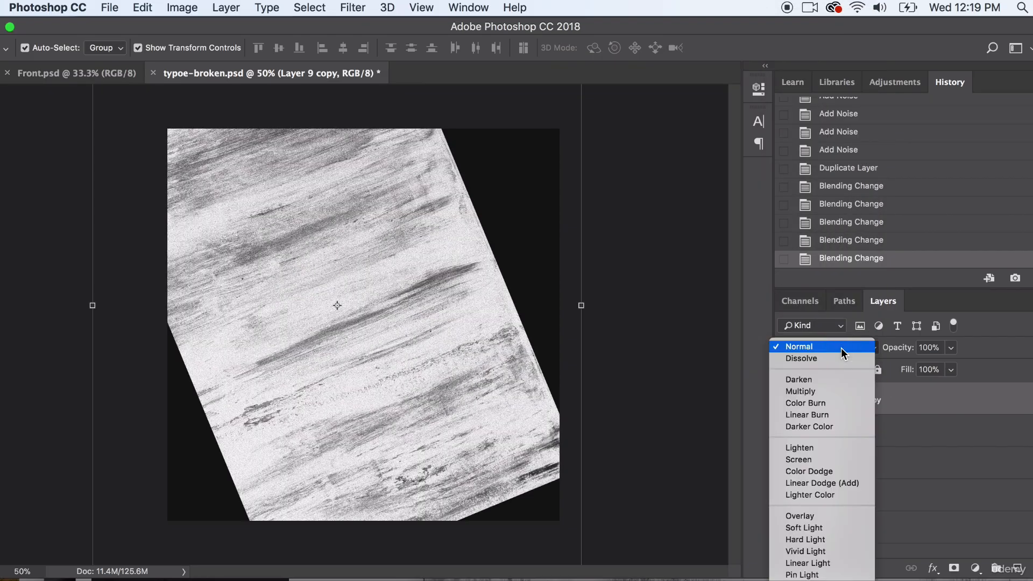
left_click(828, 426)
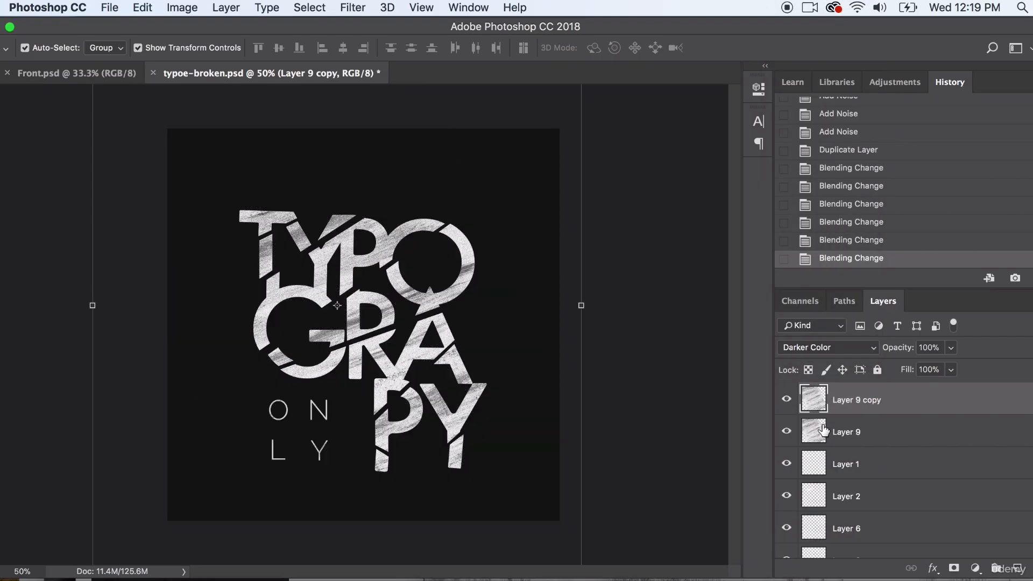
- Apply a ZigZag distortion to Layer 9 copy with amount 34, 3 ridges and the Pond Ripples style
left_click(852, 436)
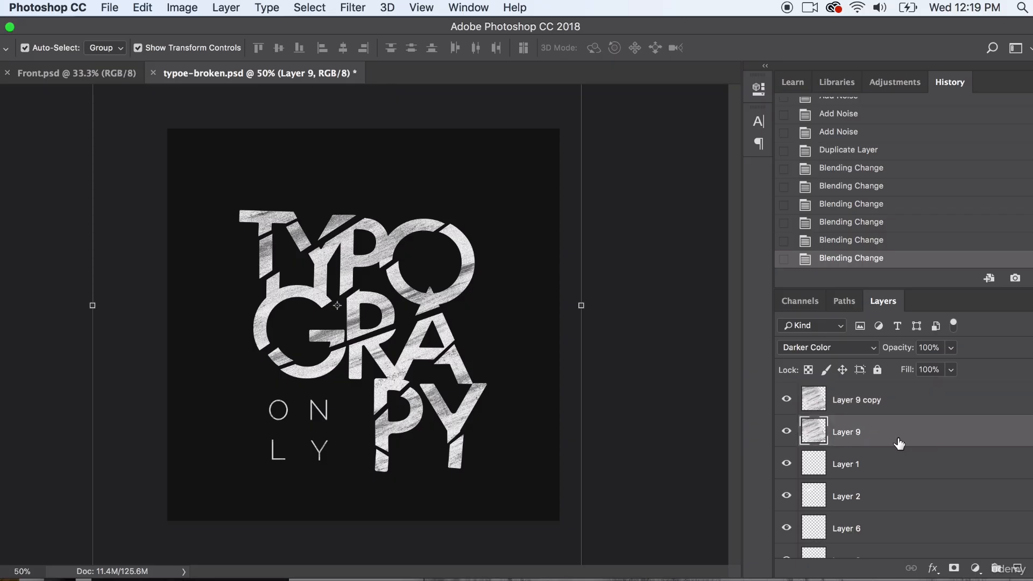
left_click(867, 408)
left_click(309, 7)
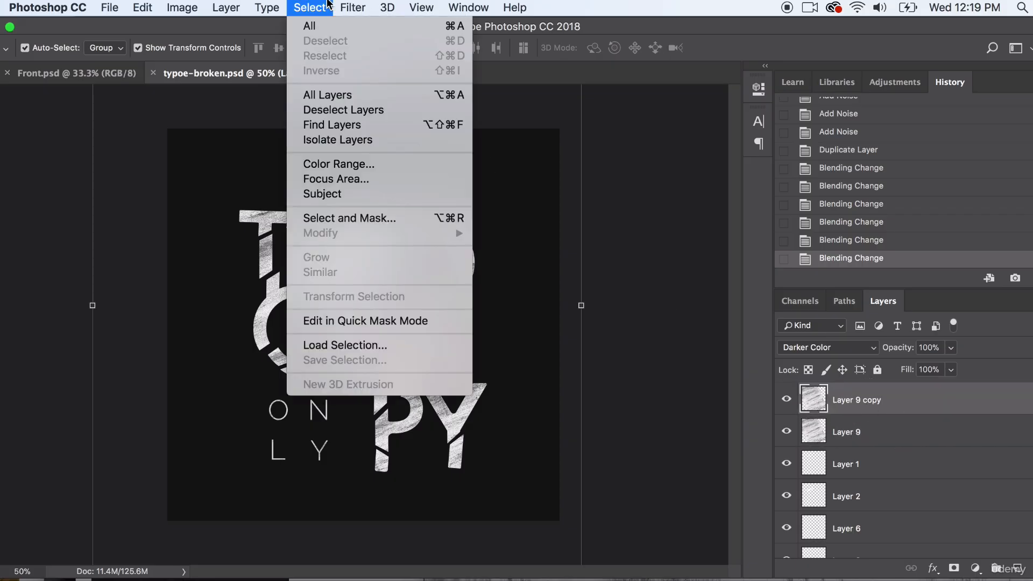
mouse_move(351, 4)
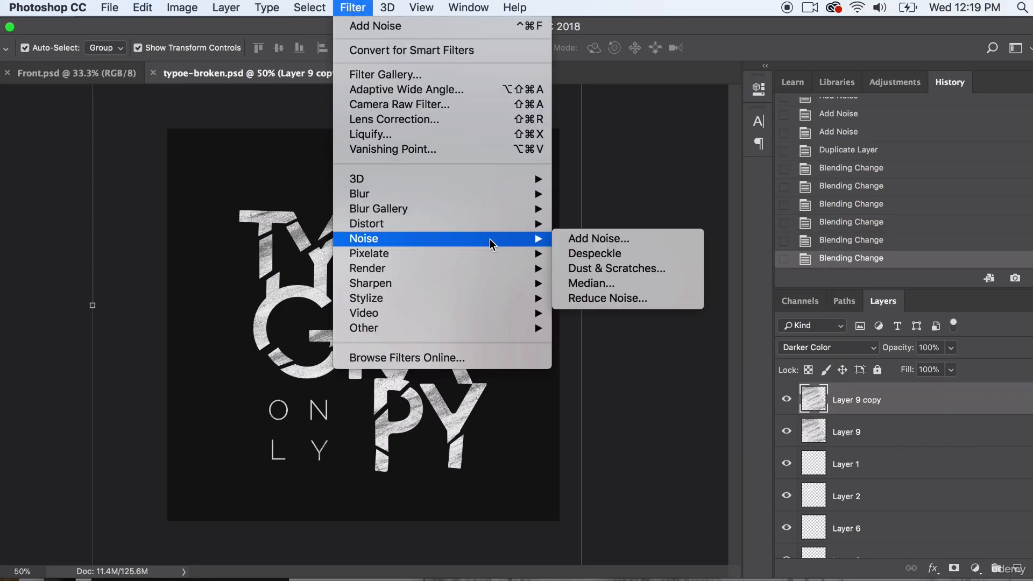
mouse_move(499, 222)
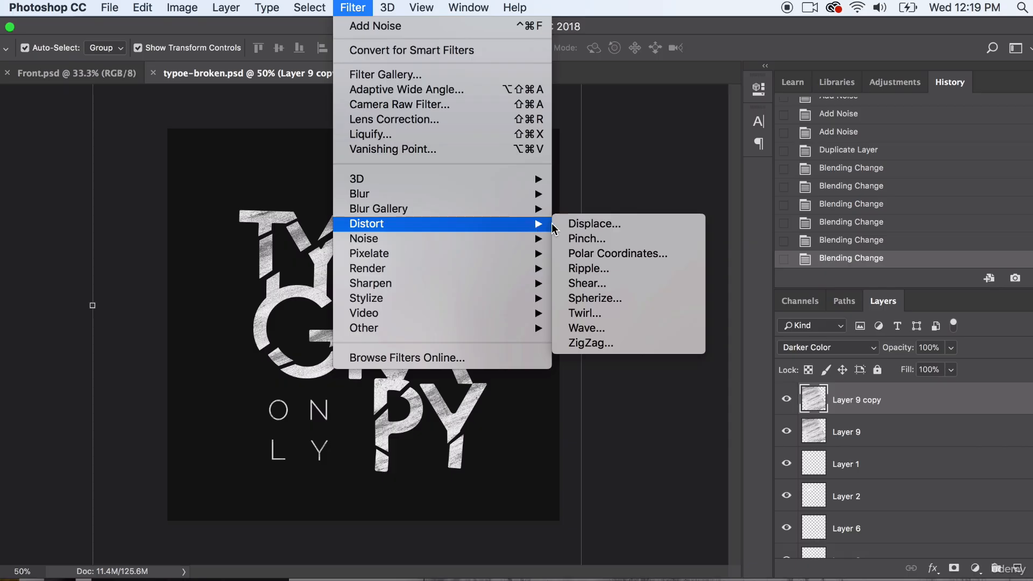
left_click(611, 339)
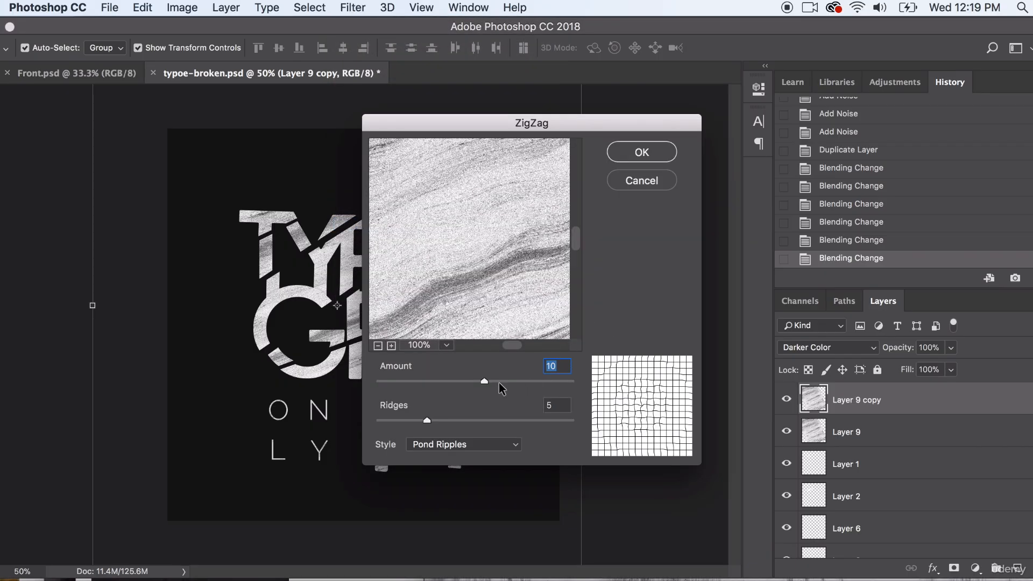
left_click_drag(499, 383, 508, 383)
left_click(500, 420)
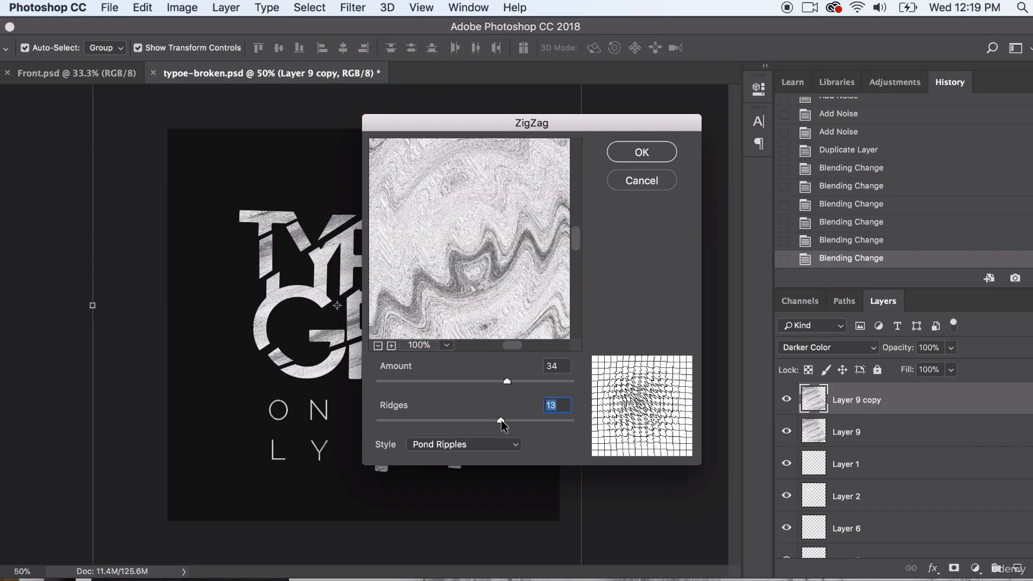
left_click(414, 421)
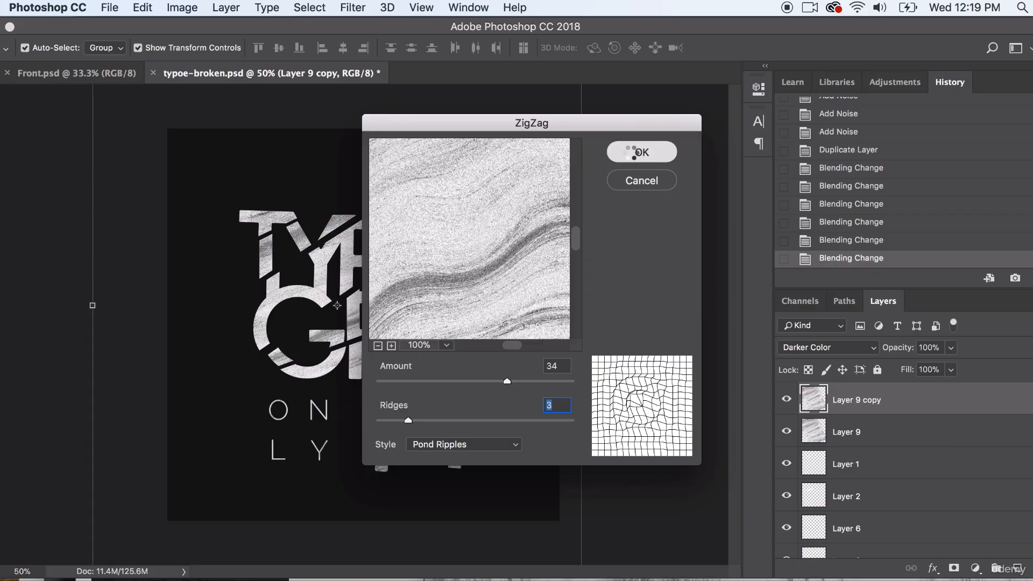
left_click(625, 152)
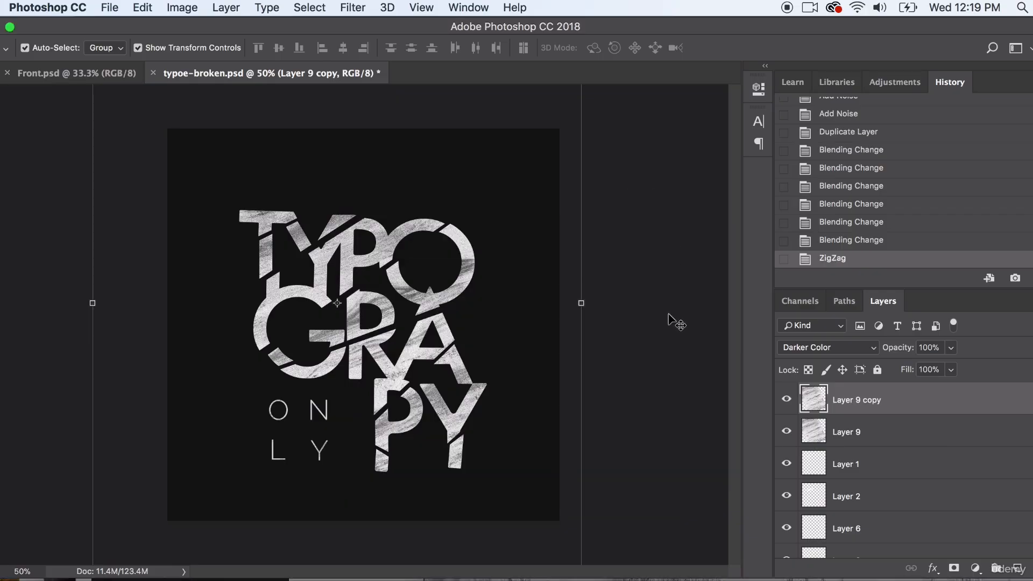
- Apply the Color Halftone filter to Layer 9 copy with the suggested settings
left_click(352, 7)
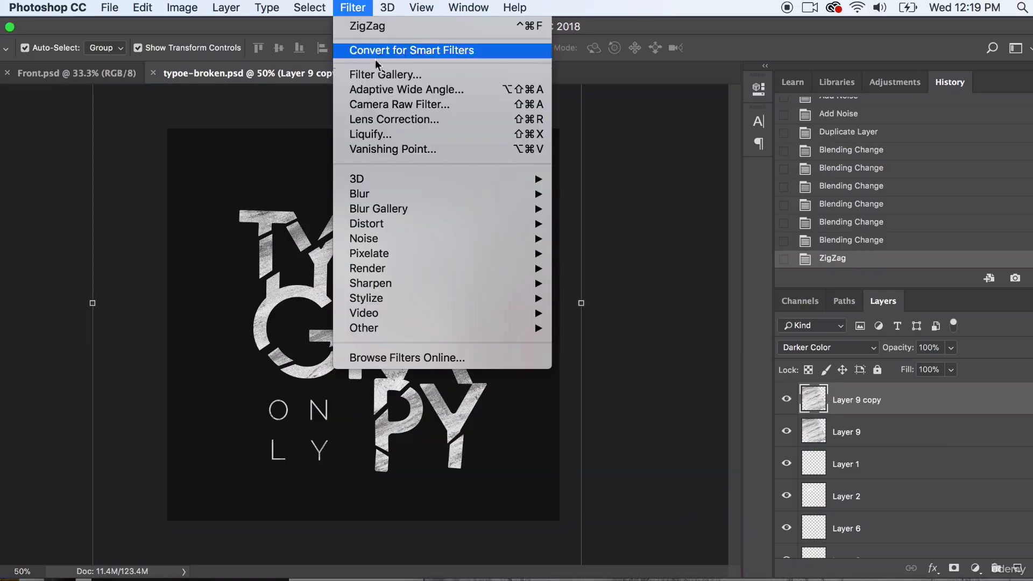
mouse_move(500, 298)
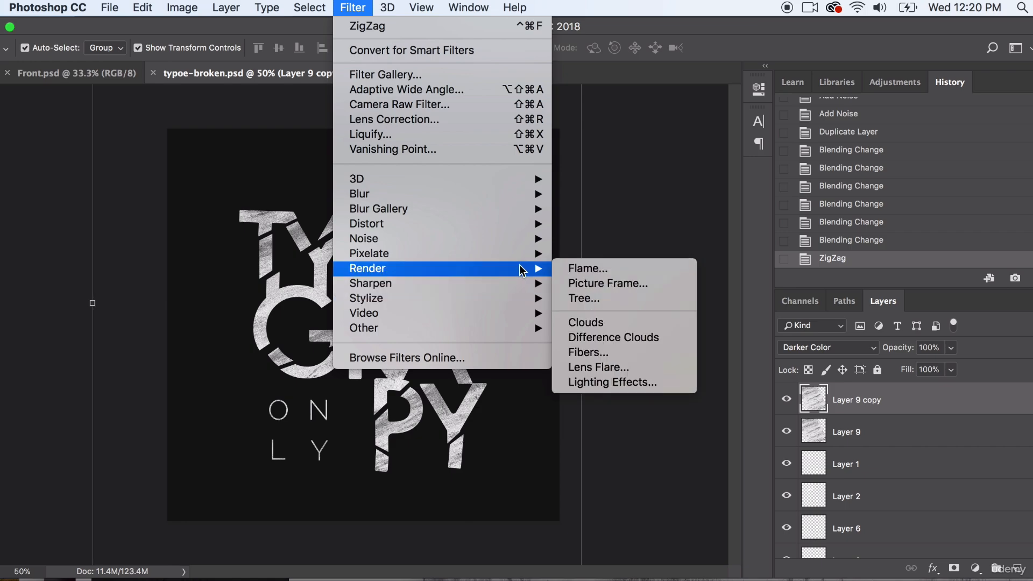
mouse_move(527, 255)
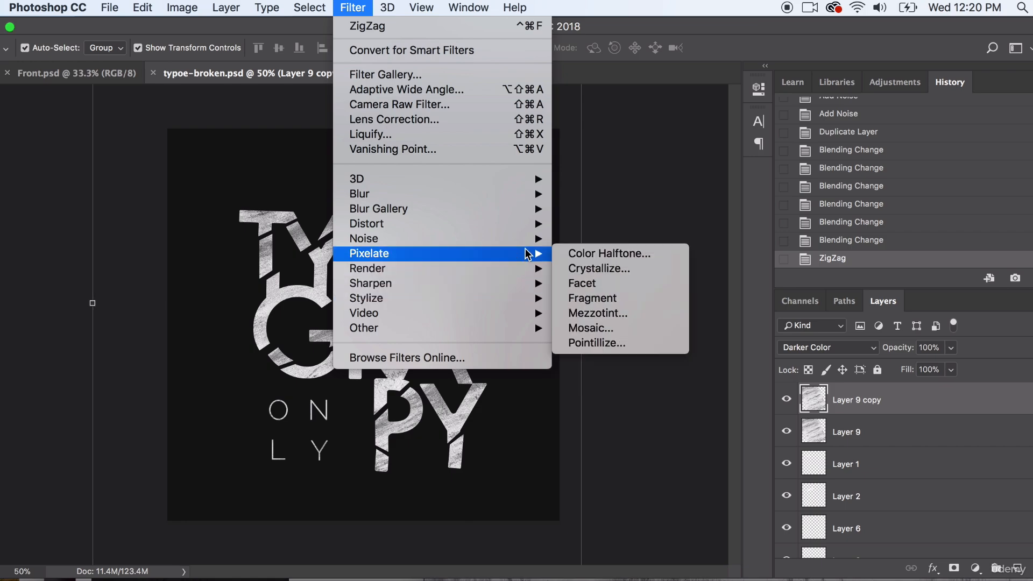
left_click(599, 254)
left_click(804, 328)
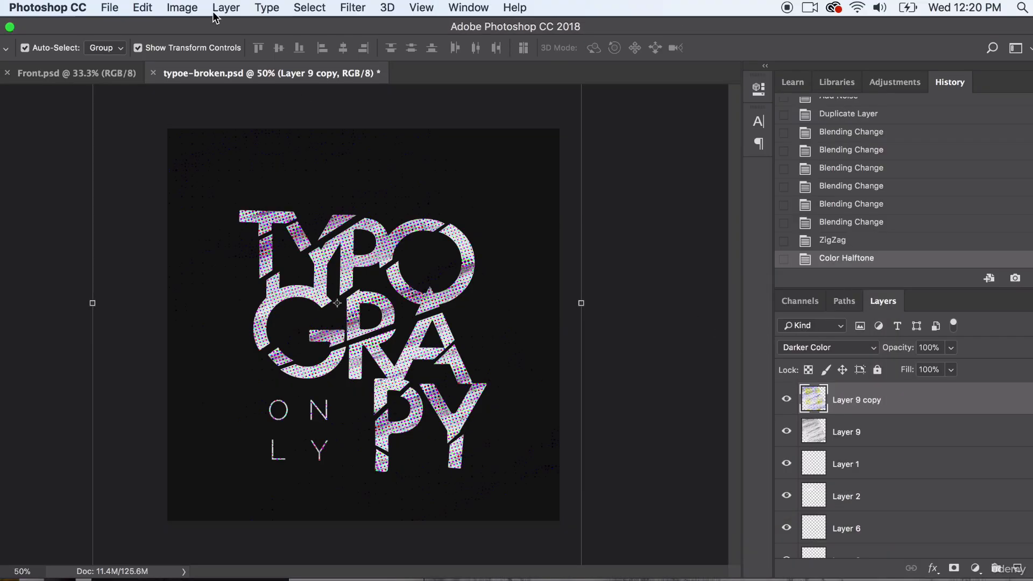
- Desaturate the halftoned Layer 9 copy, and compare the artwork with that layer hidden and shown
left_click(183, 7)
mouse_move(215, 50)
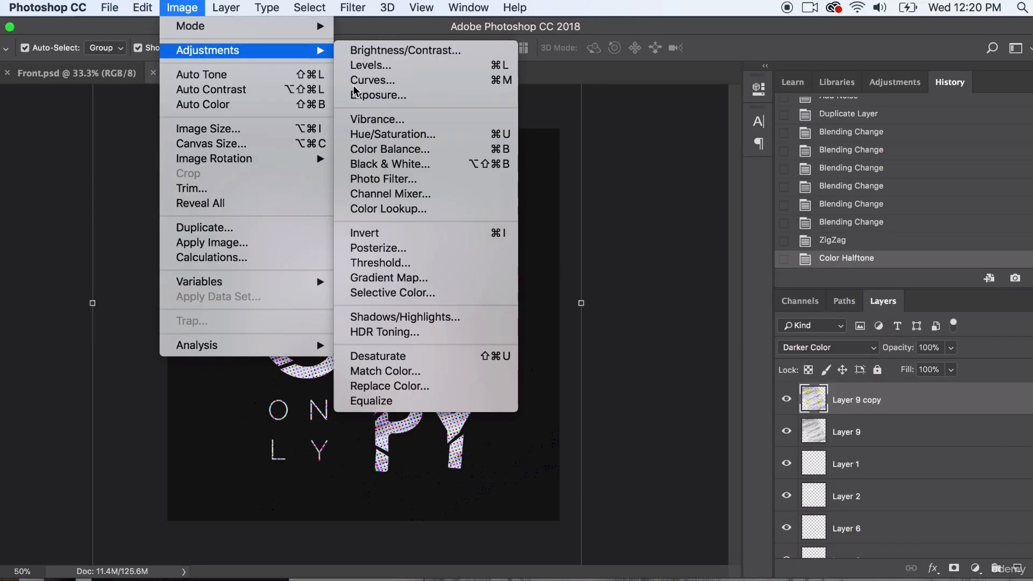
left_click(401, 357)
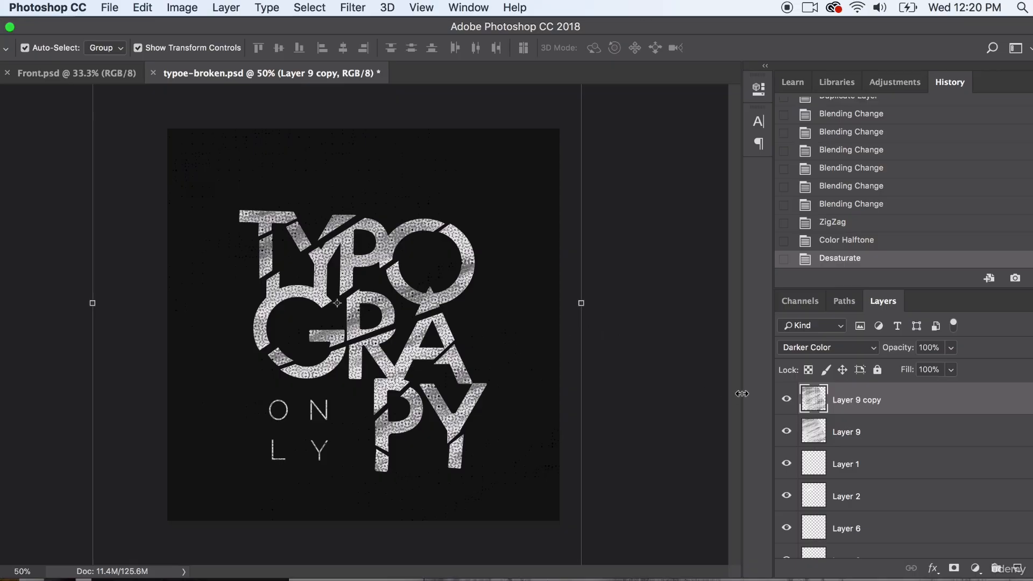
left_click(786, 399)
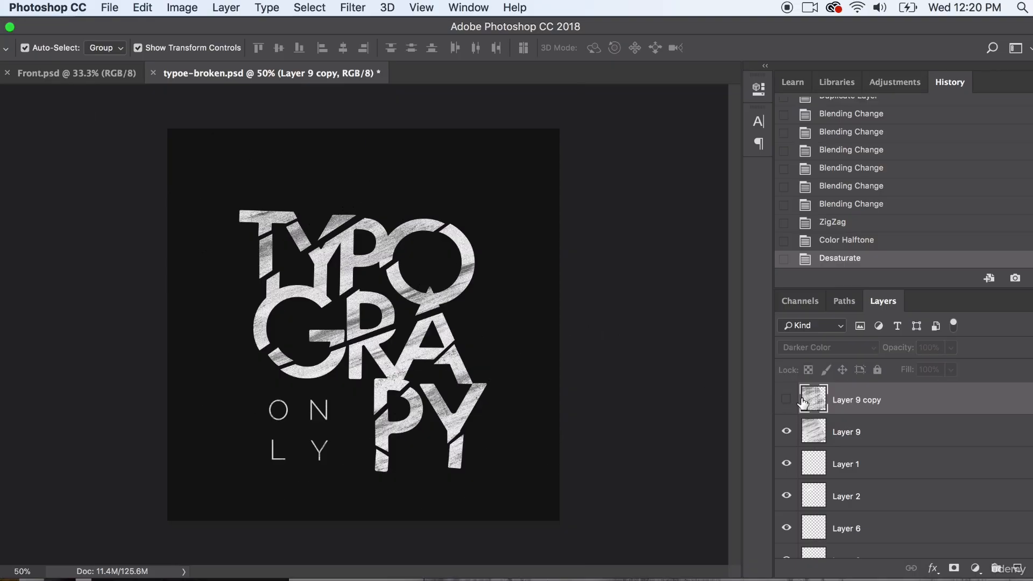
left_click(786, 399)
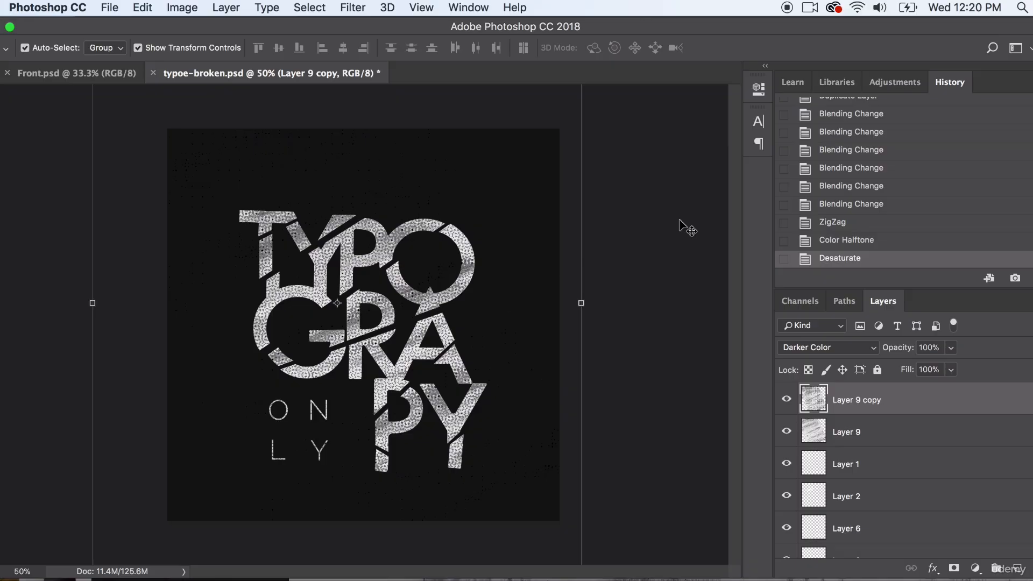
- Lower the opacity of Layer 9 copy to 23%
left_click(951, 348)
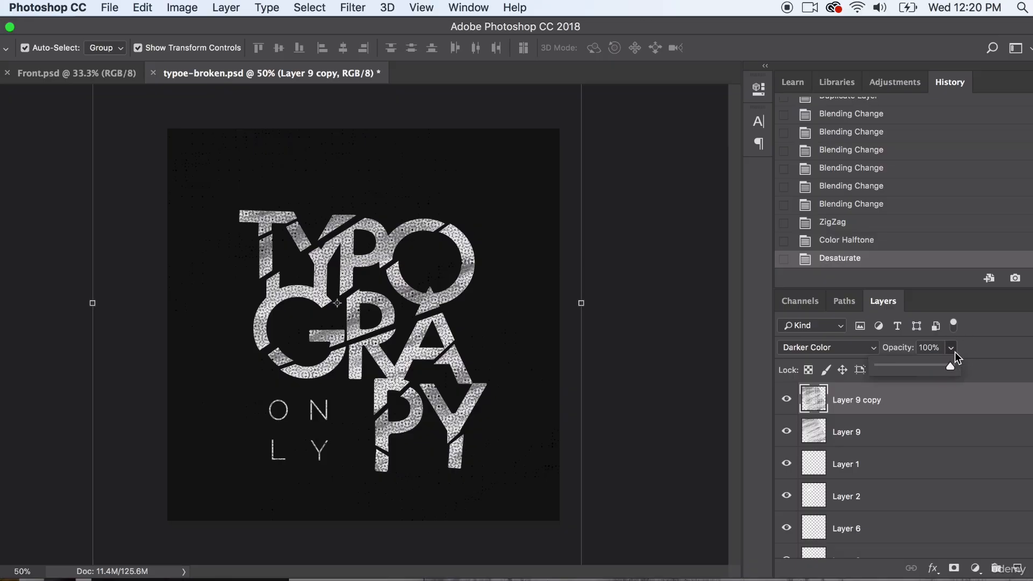
left_click(900, 366)
left_click_drag(895, 366, 890, 367)
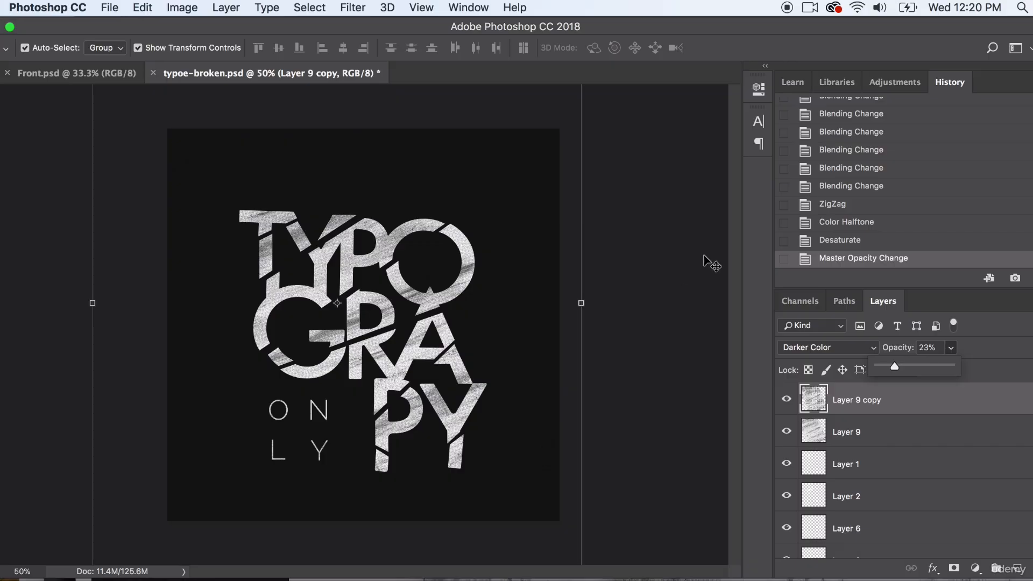
- Duplicate Layer 9 as Layer 9 copy 2 within typoe-broken.psd, and move the duplicate to the top of the layer stack
left_click(874, 424)
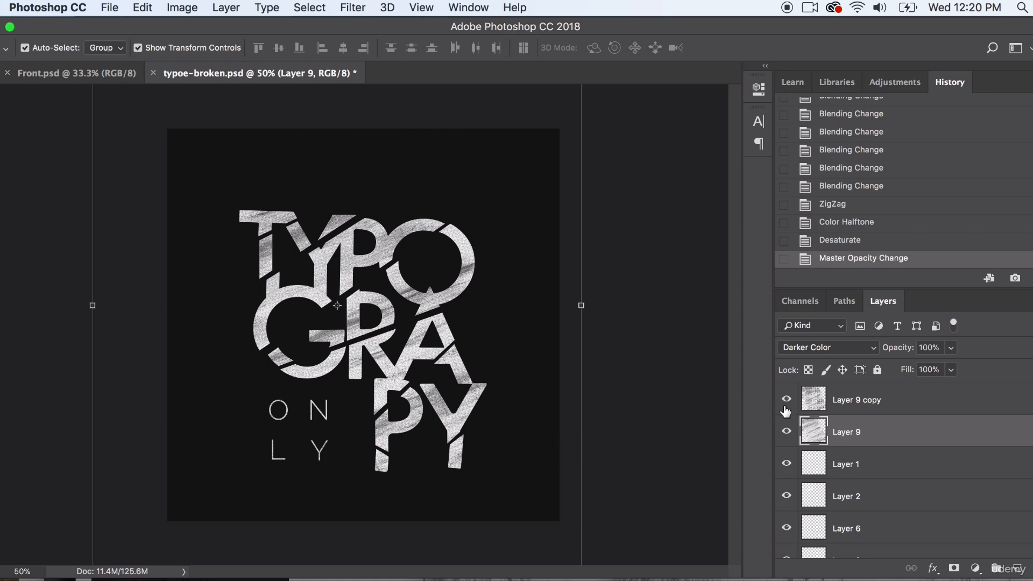
left_click(856, 408)
left_click(852, 433)
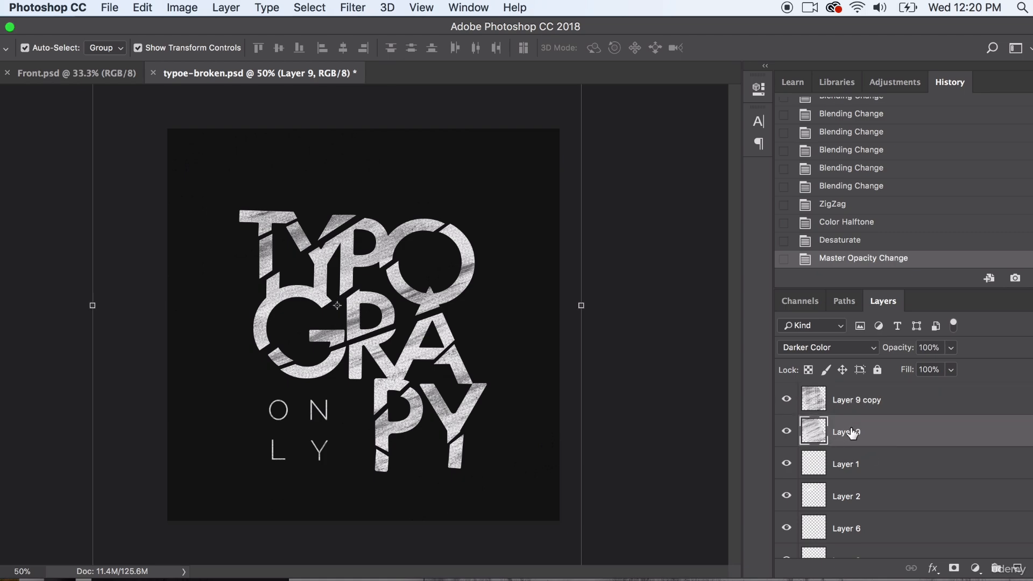
left_click(237, 5)
left_click(233, 70)
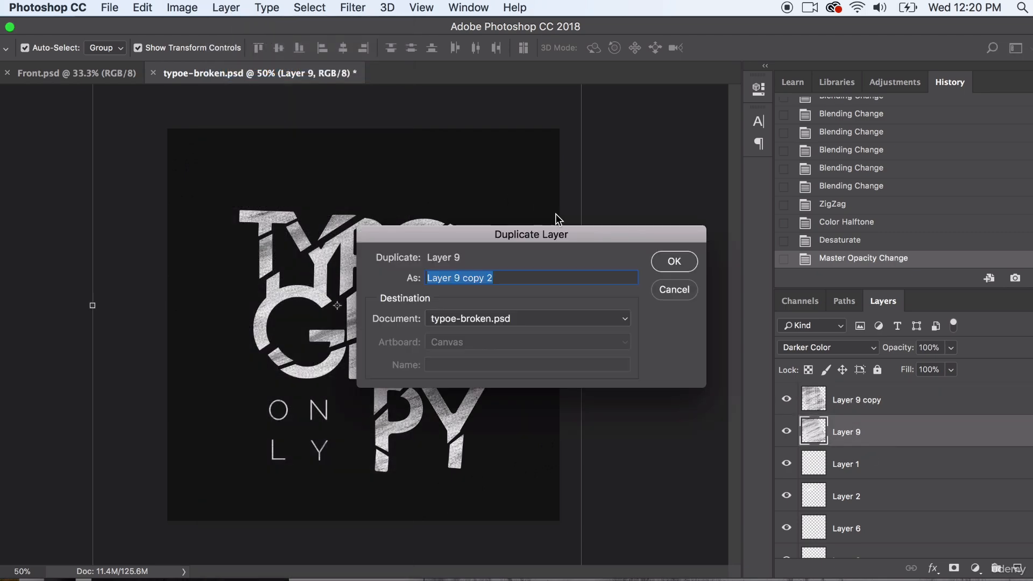
left_click(666, 263)
left_click_drag(907, 433, 901, 385)
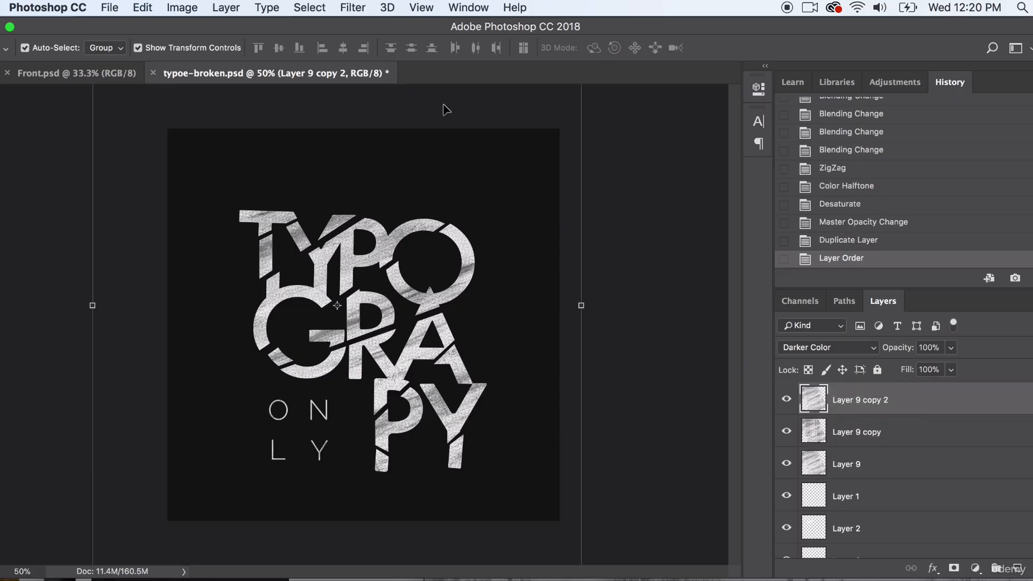
- Apply a Motion Blur to Layer 9 copy 2 at an angle of 0° with a greatly increased distance
left_click(353, 7)
mouse_move(488, 253)
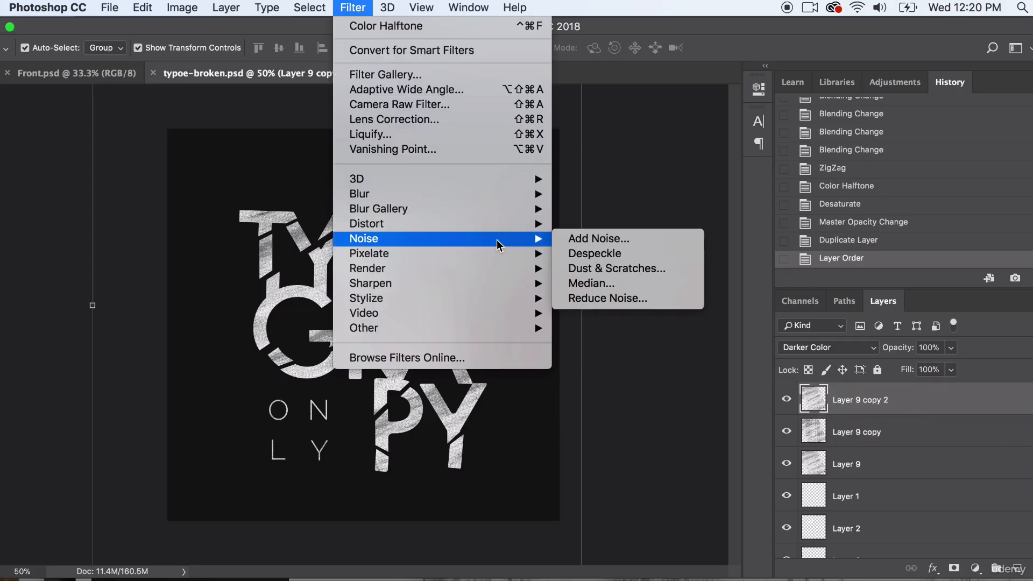
mouse_move(505, 212)
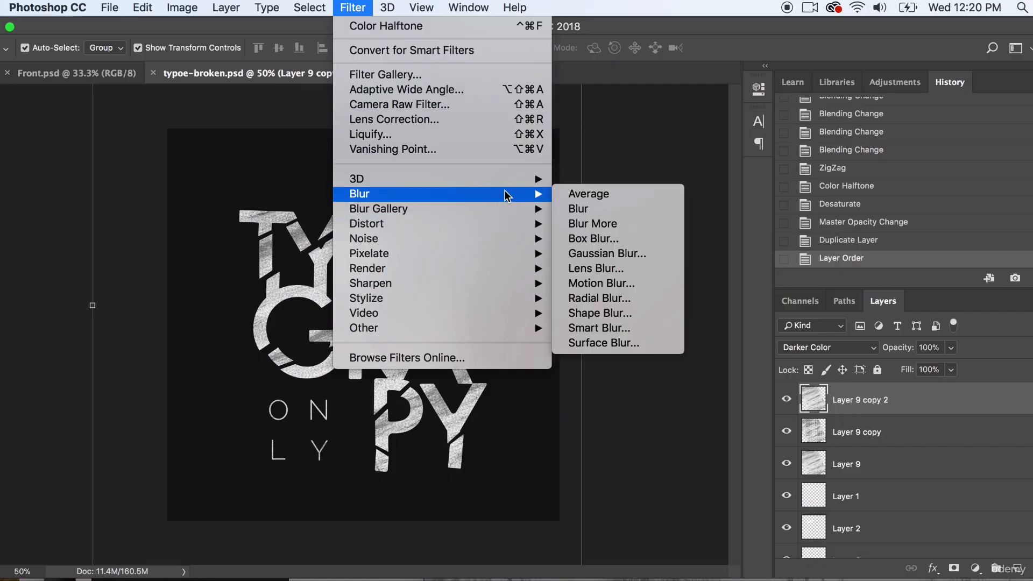
left_click(605, 283)
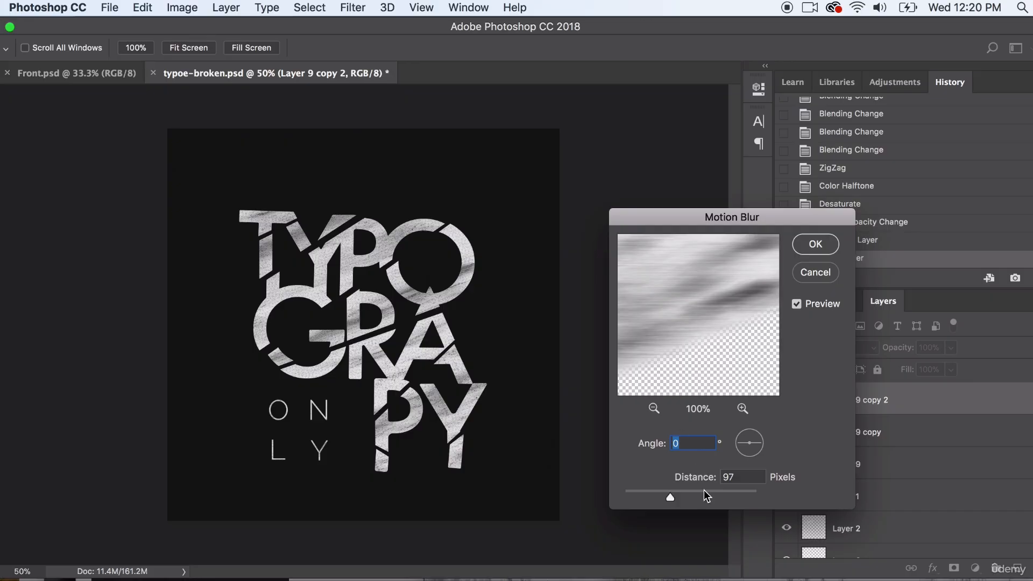
left_click_drag(671, 497, 766, 499)
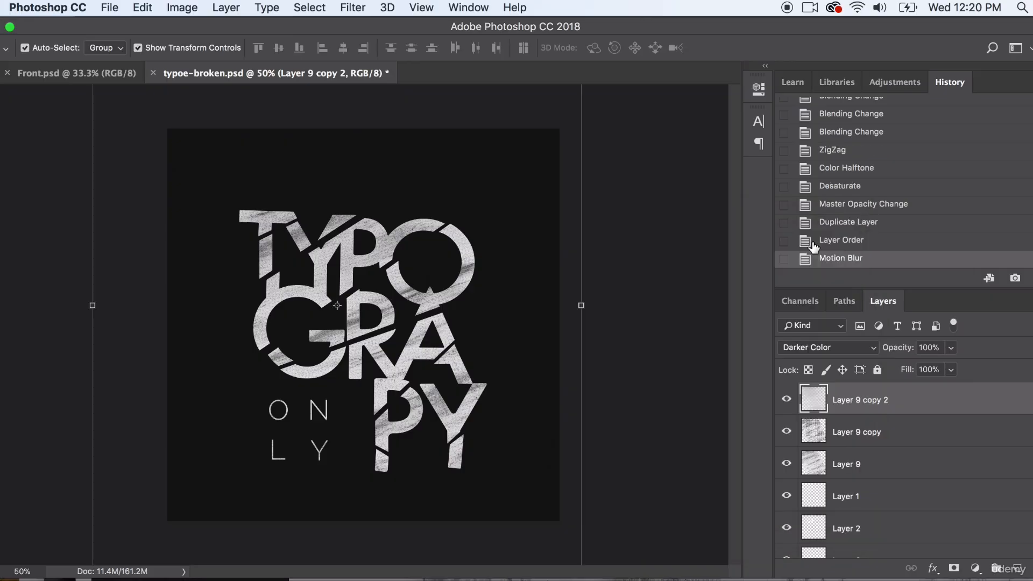
- Set Layer 9 copy 2 to the Normal blend mode, and move it directly above the black Vector Smart Object background
left_click(800, 347)
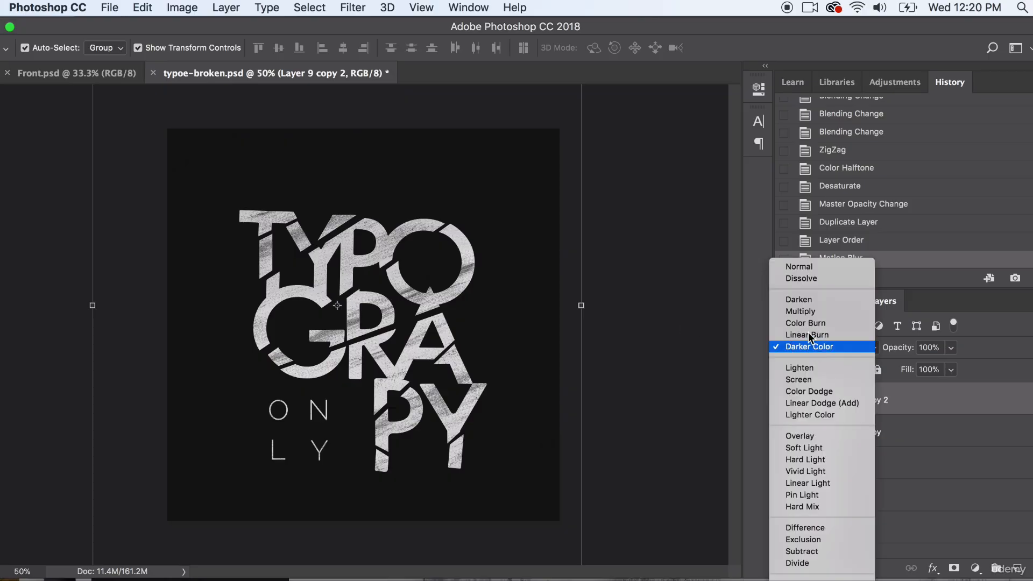
left_click(813, 267)
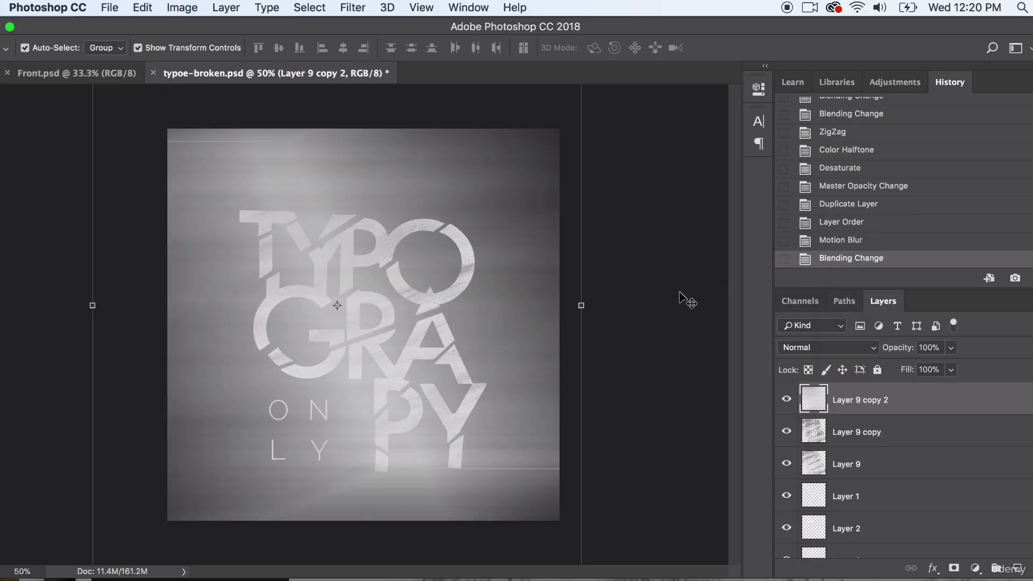
left_click_drag(936, 408, 856, 492)
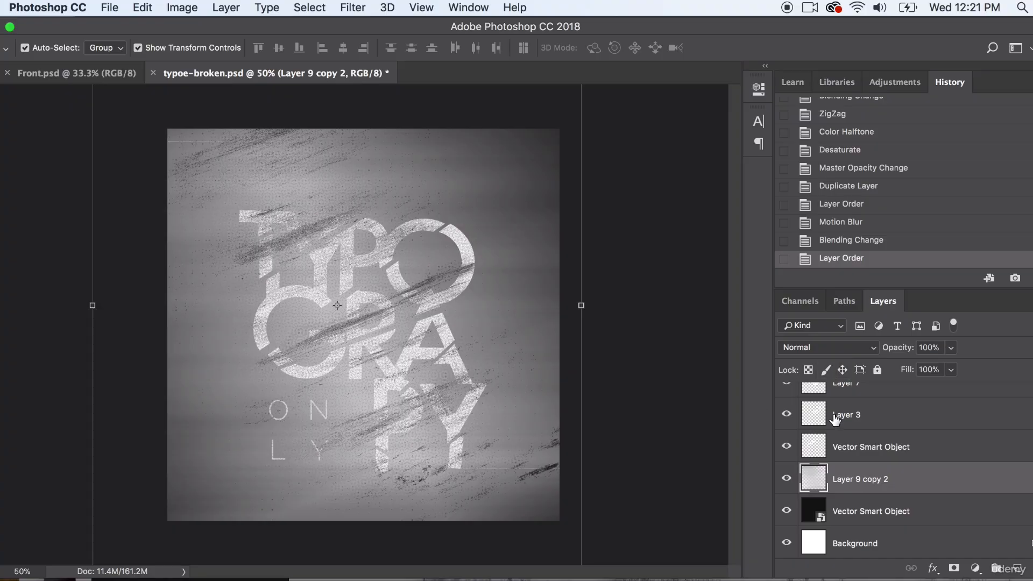
- Try a lower opacity on Layer 9 copy 2, and return it to 100%
left_click(951, 348)
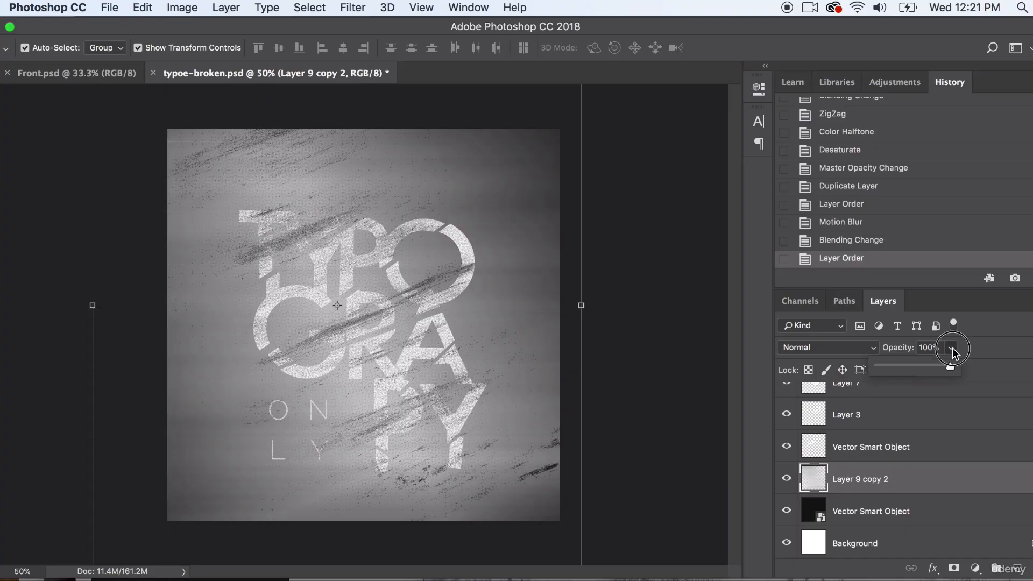
left_click(893, 367)
left_click_drag(894, 365, 949, 368)
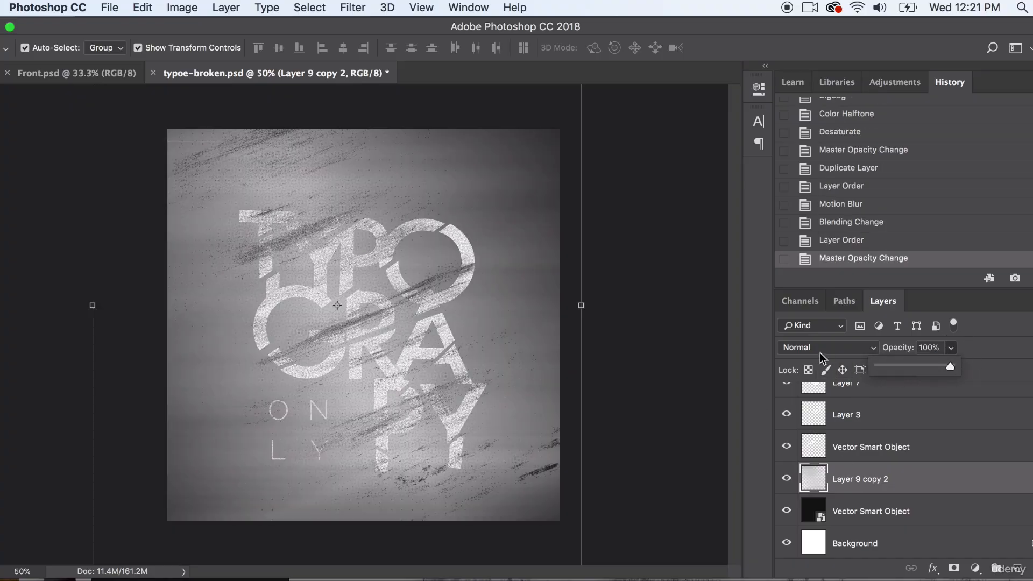
- Try the Screen blend mode on Layer 9 copy 2, and change it to Difference
left_click(819, 348)
left_click(803, 459)
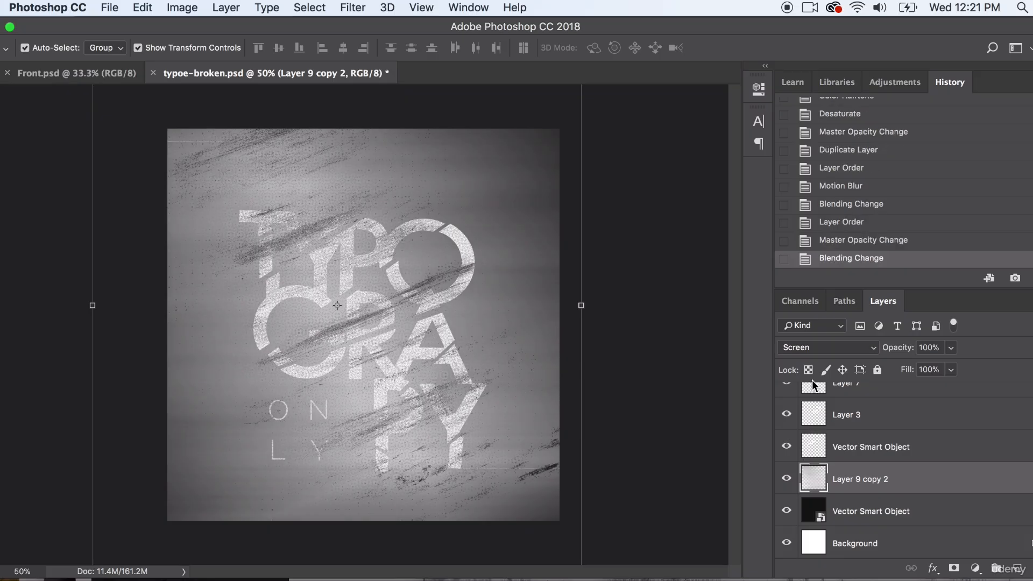
left_click(816, 347)
left_click(816, 495)
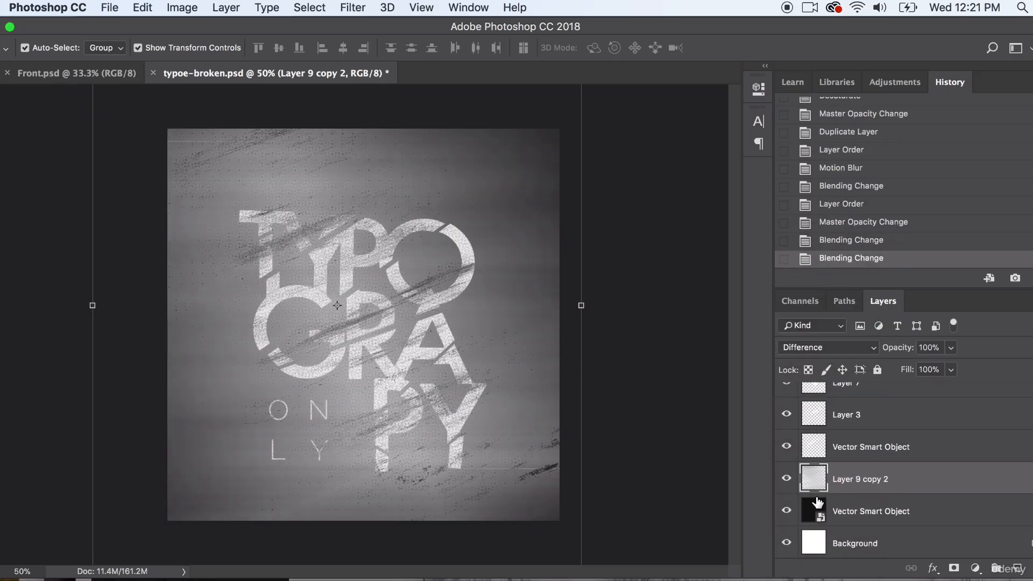
- Try the Color Burn and Multiply blend modes on Layer 9 copy 2
left_click(834, 350)
left_click(813, 143)
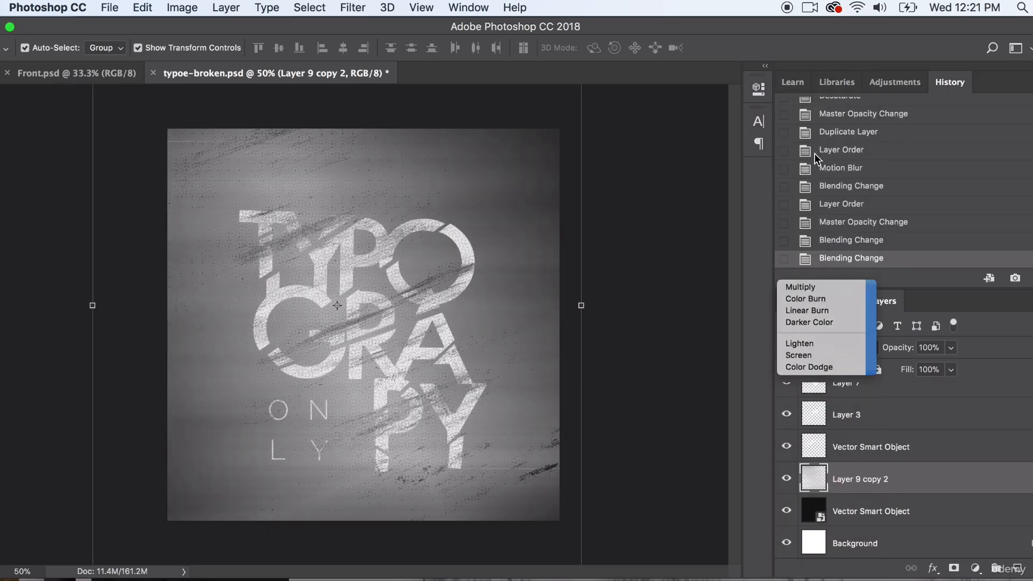
left_click(808, 350)
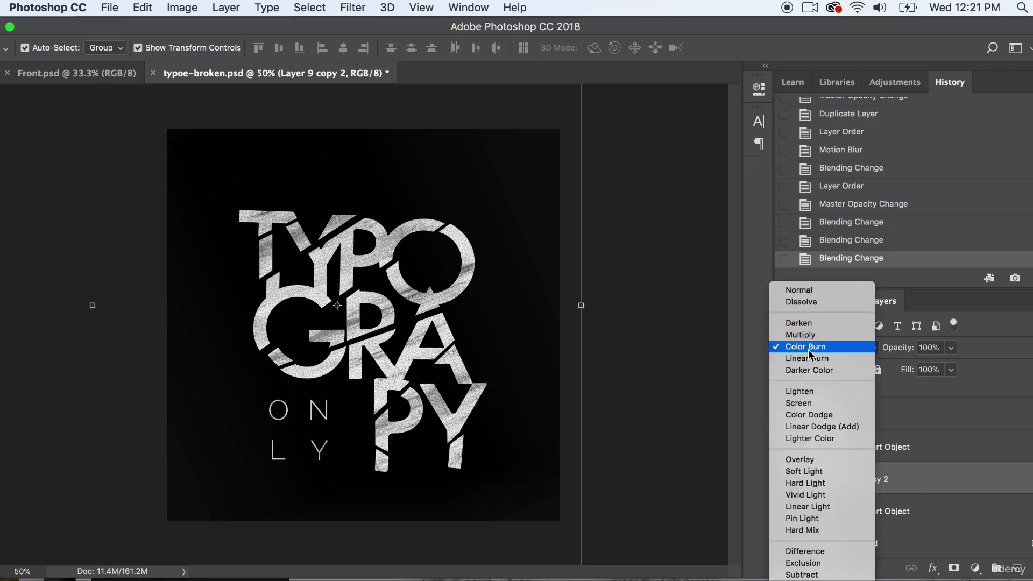
left_click(809, 338)
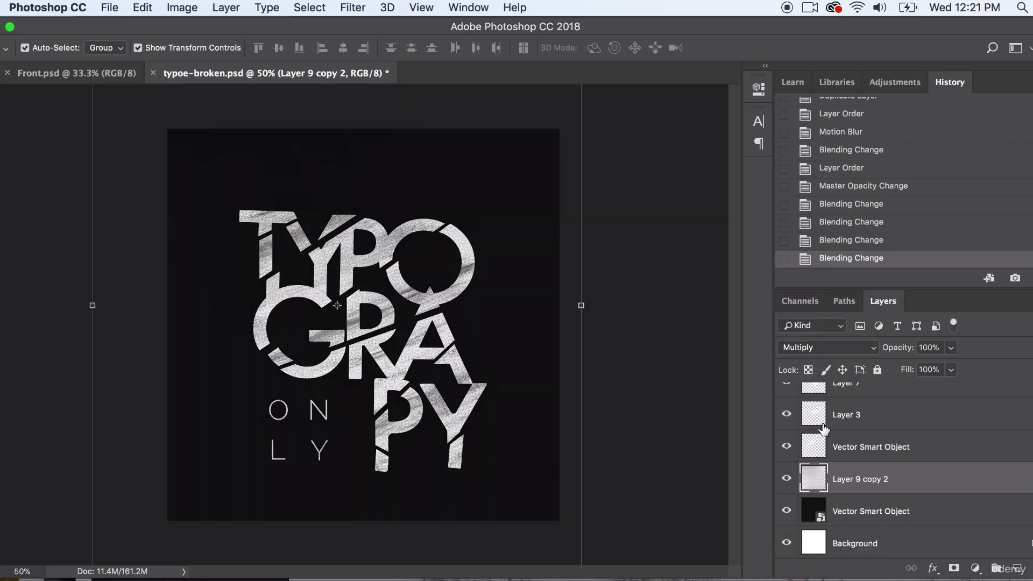
- Try the Dissolve blend mode on Layer 9 copy 2 with its opacity lowered to 5%
left_click(808, 348)
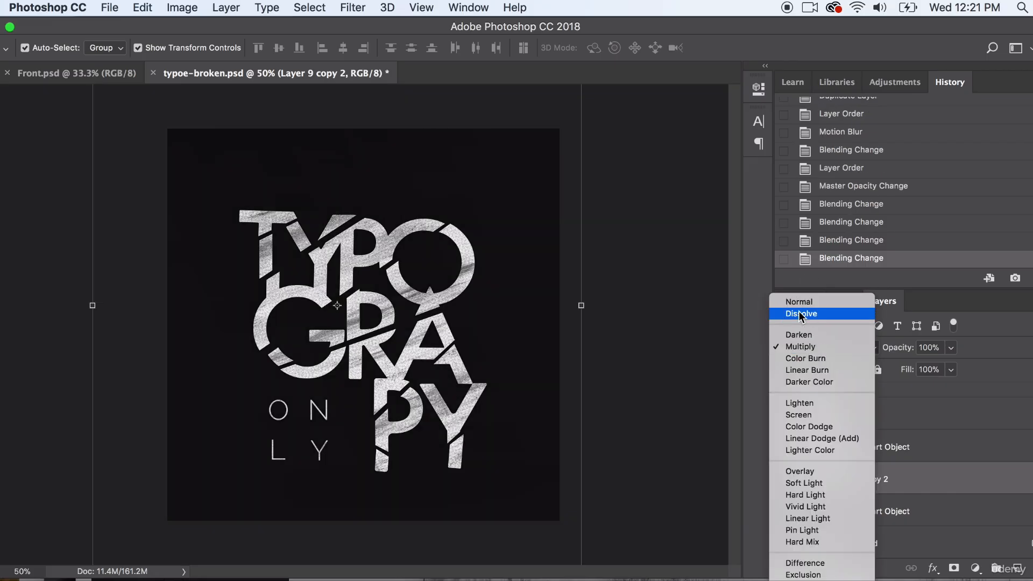
left_click(798, 312)
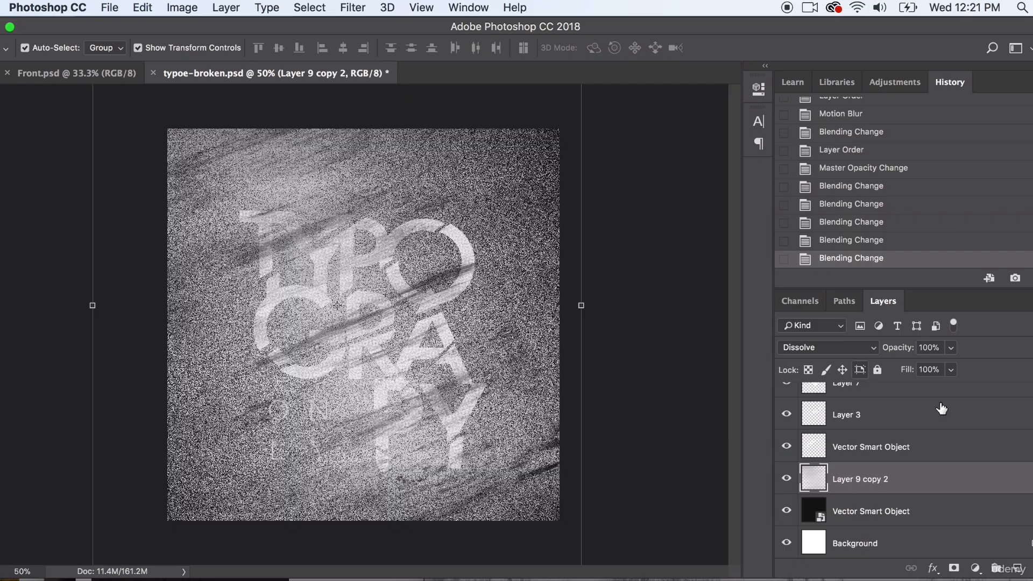
left_click(950, 348)
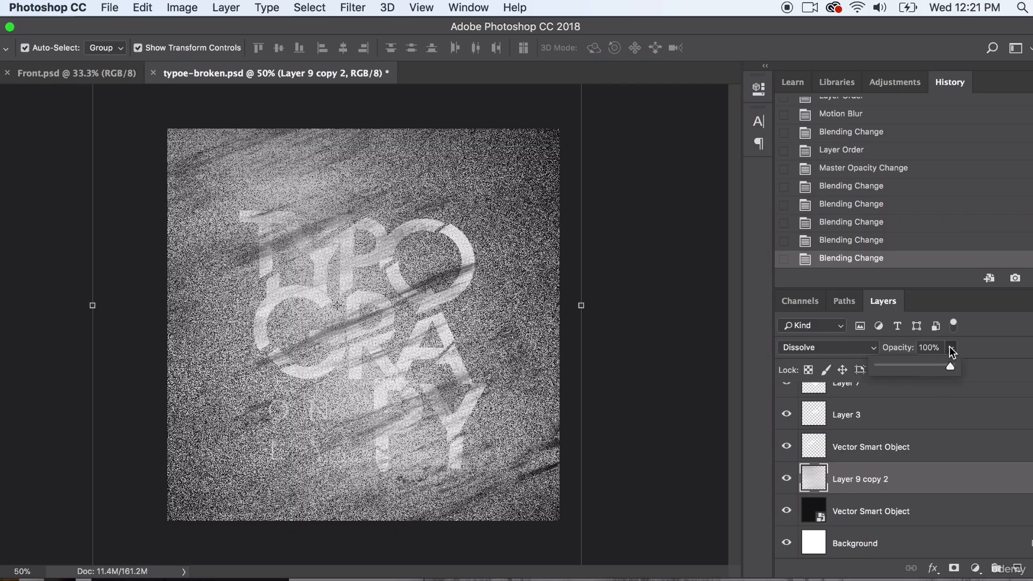
left_click_drag(891, 364, 882, 364)
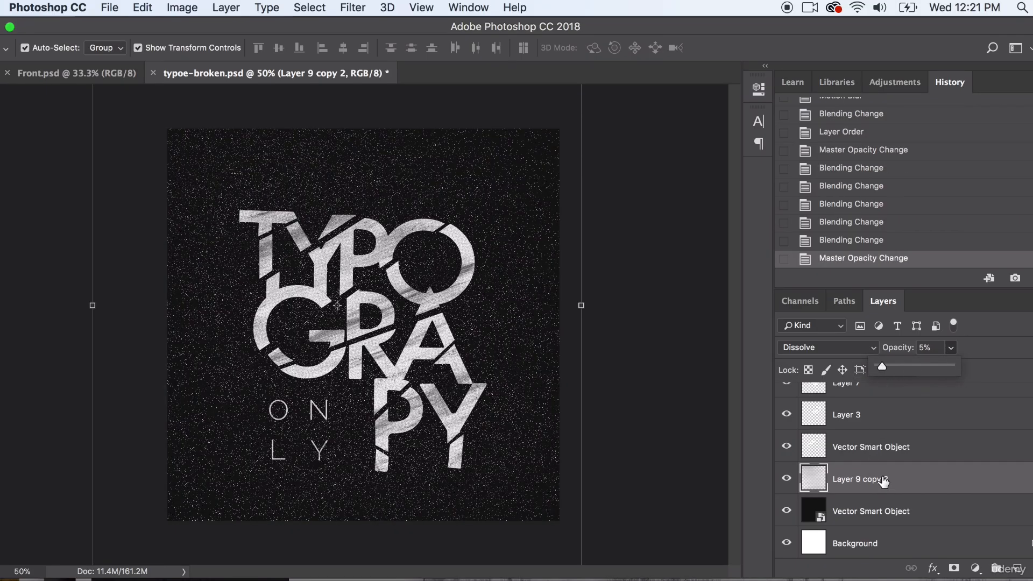
- Try a different stacking position for Layer 9 copy 2, return it directly above the black background, and set its opacity to 41%
left_click_drag(882, 480, 910, 464)
left_click(912, 503)
left_click(951, 348)
left_click_drag(964, 363, 983, 374)
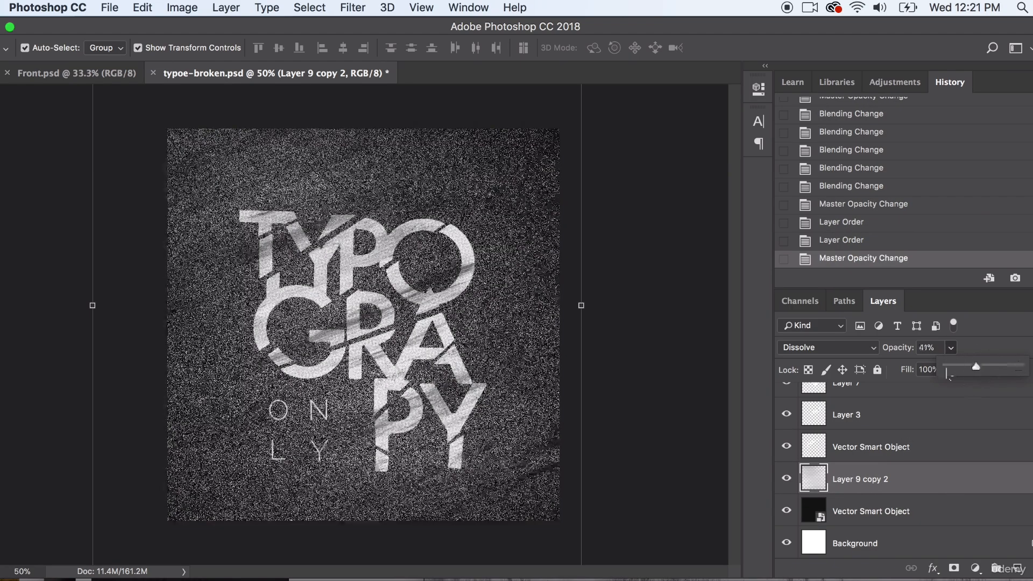
- Try the Multiply blend mode on Layer 9 copy 2, and set it to Normal
left_click(828, 348)
left_click(818, 378)
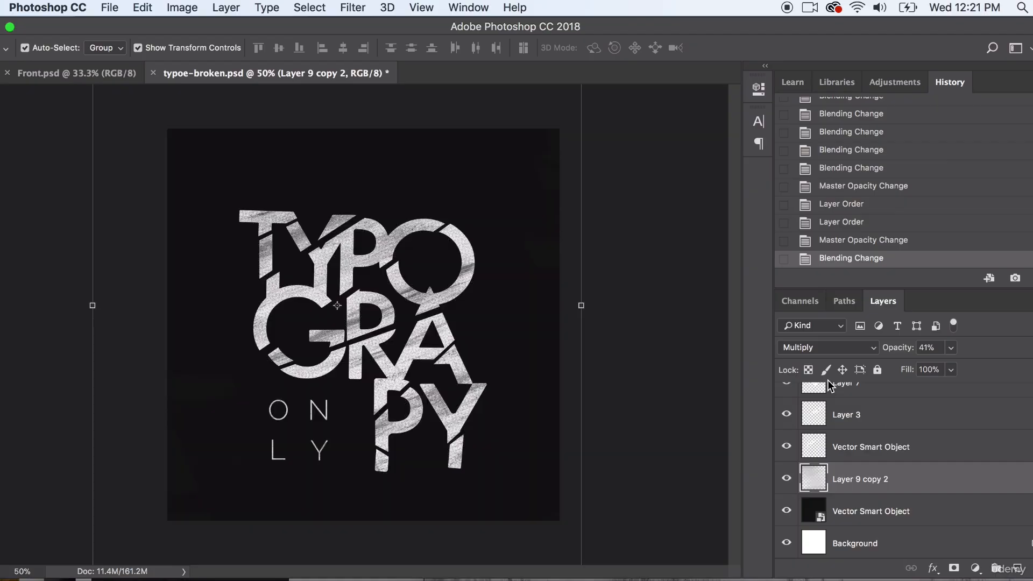
left_click(817, 350)
left_click(812, 301)
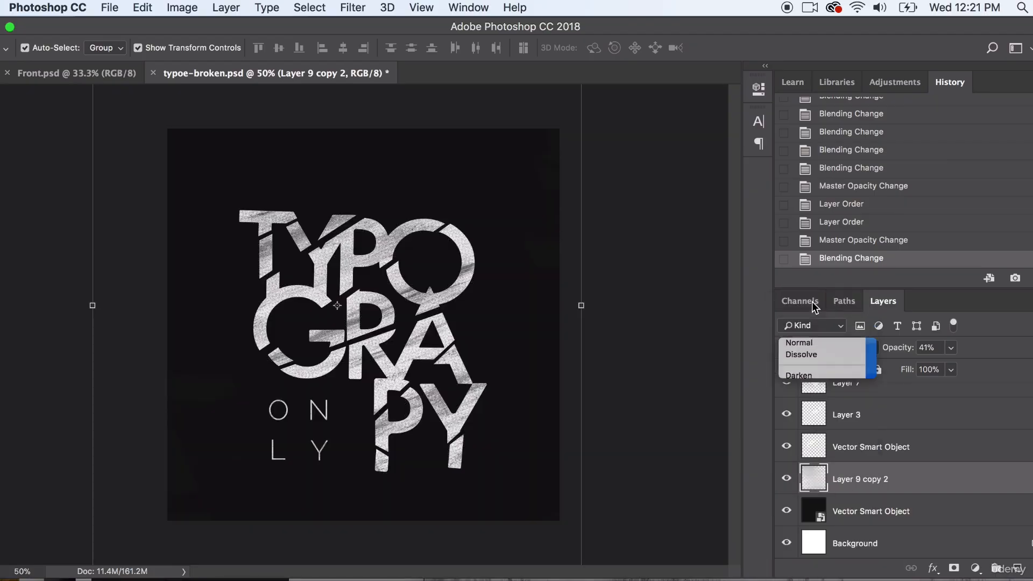
left_click(960, 348)
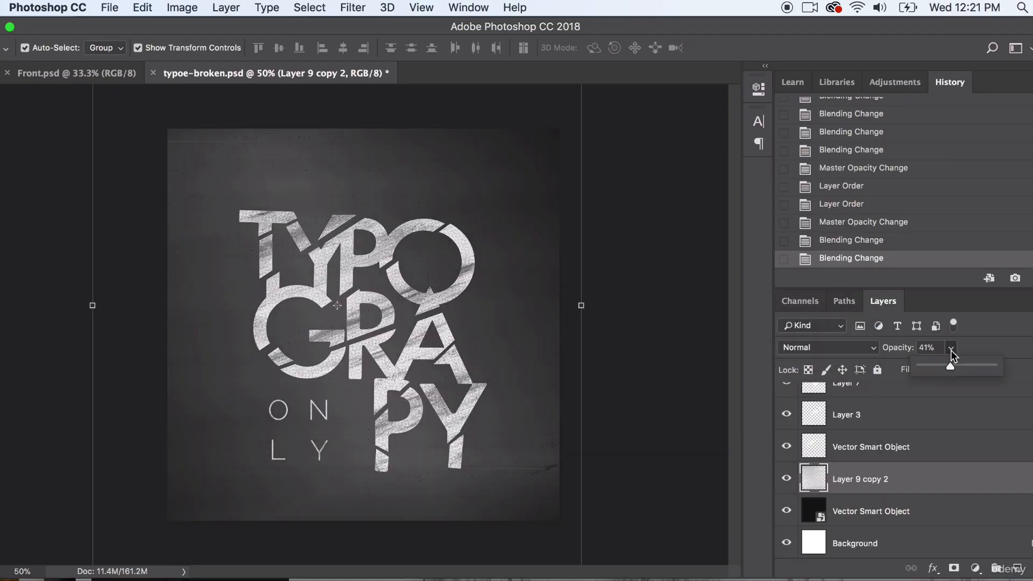
- Apply a Brightness/Contrast adjustment to Layer 9 copy 2 with brightness -150 and contrast 100
left_click(173, 8)
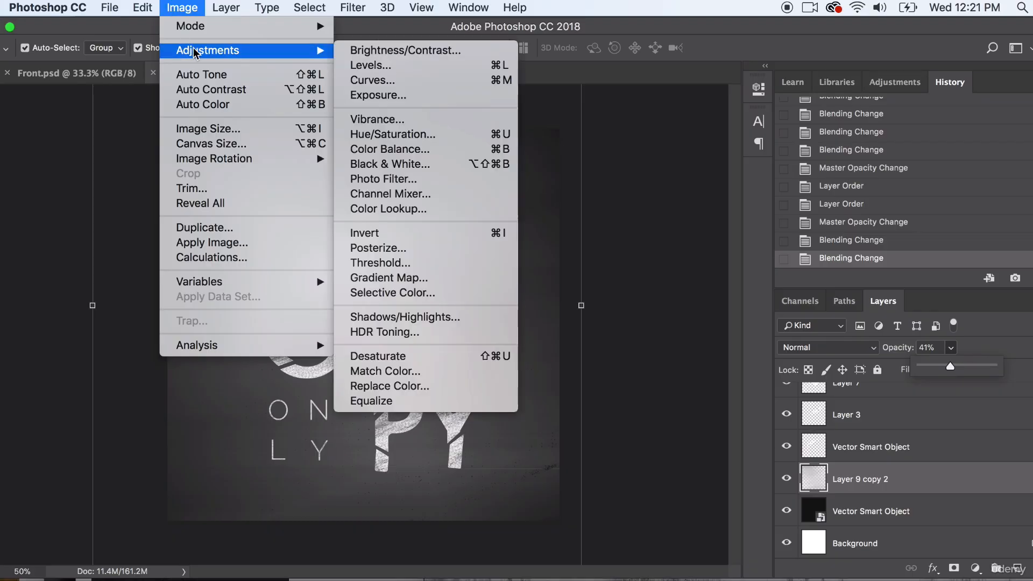
mouse_move(324, 54)
left_click(398, 50)
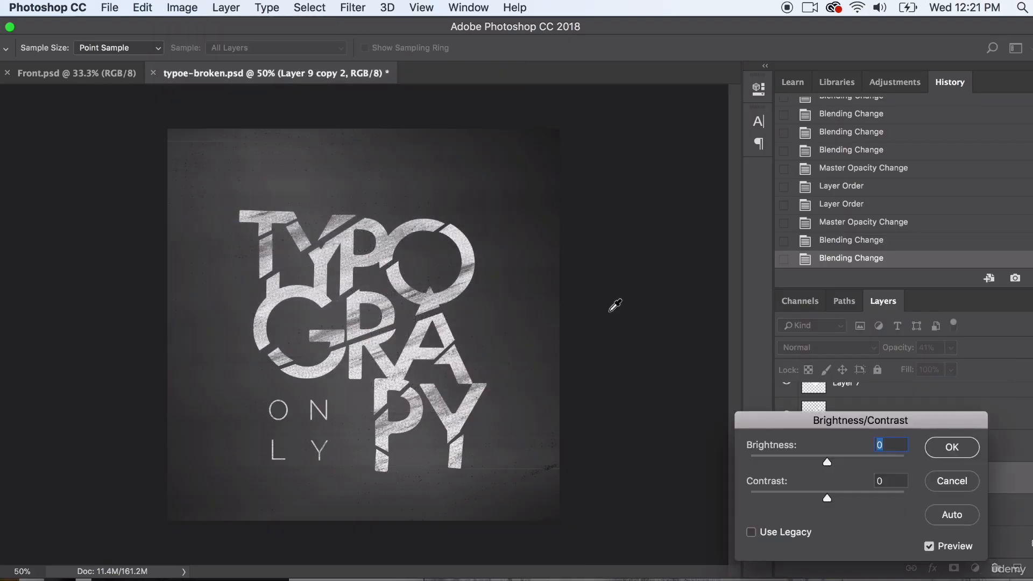
left_click_drag(788, 415, 597, 304)
left_click_drag(602, 345, 549, 350)
left_click_drag(636, 387, 714, 387)
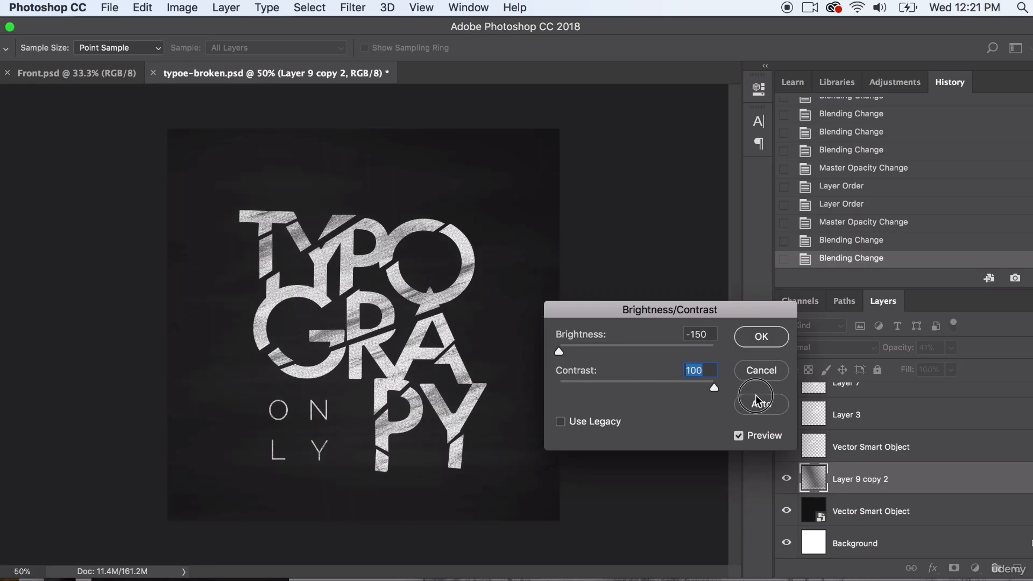
left_click(758, 338)
key("v")
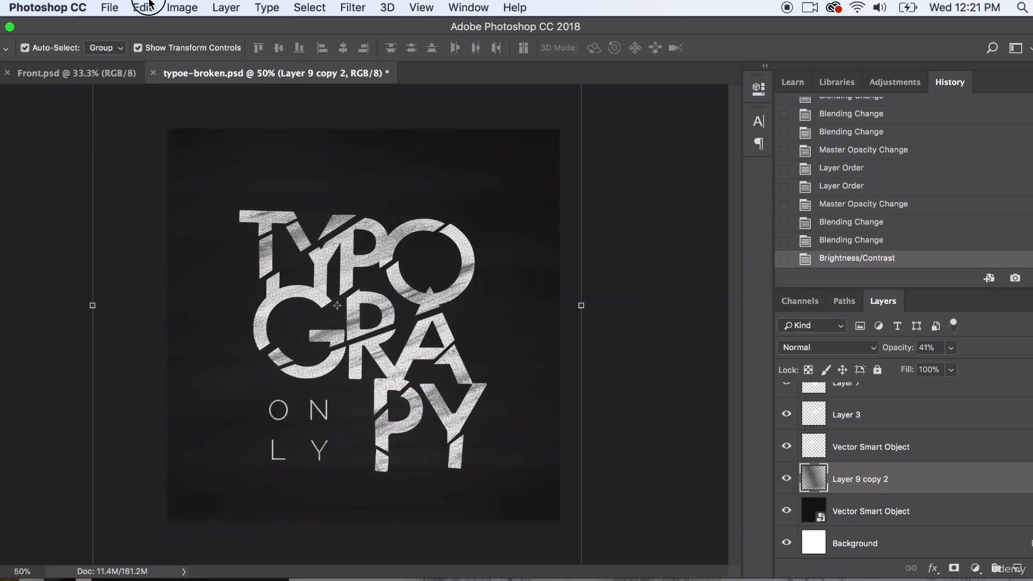
- Apply a second Brightness/Contrast adjustment to Layer 9 copy 2 with brightness -79 and contrast 72
left_click(182, 7)
mouse_move(219, 48)
left_click(422, 48)
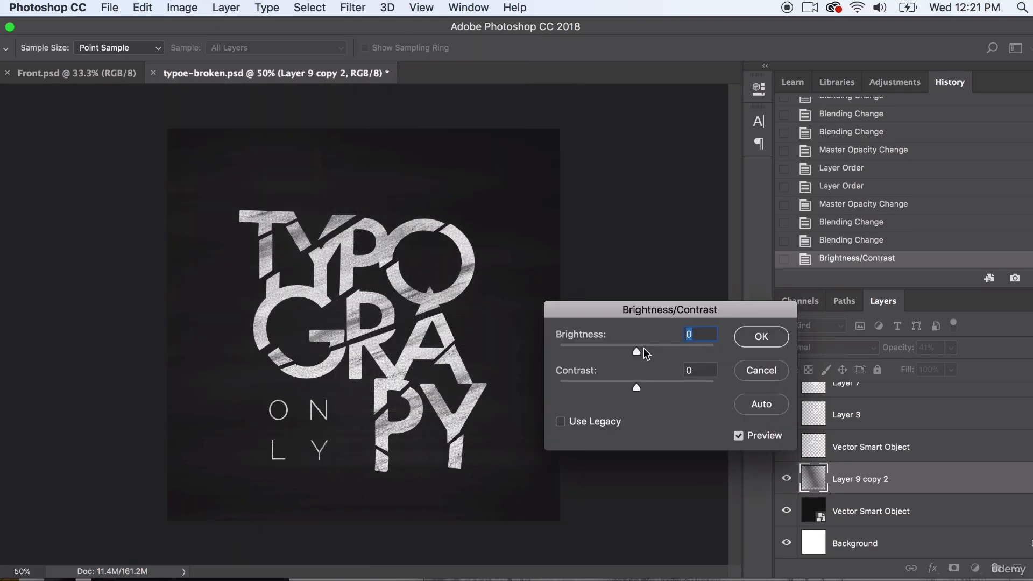
mouse_move(589, 344)
left_mouse_down()
mouse_move(509, 340)
mouse_move(595, 352)
left_mouse_up()
key("Tab")
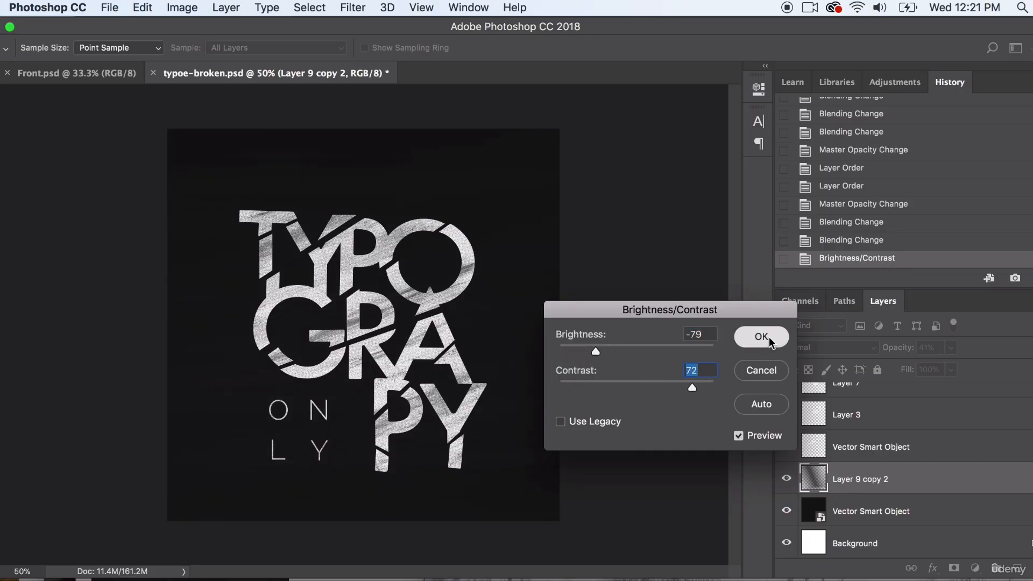
left_click(761, 336)
- Add uniform, monochromatic noise of about 28% to Layer 9 copy 2
left_click(318, 6)
mouse_move(352, 8)
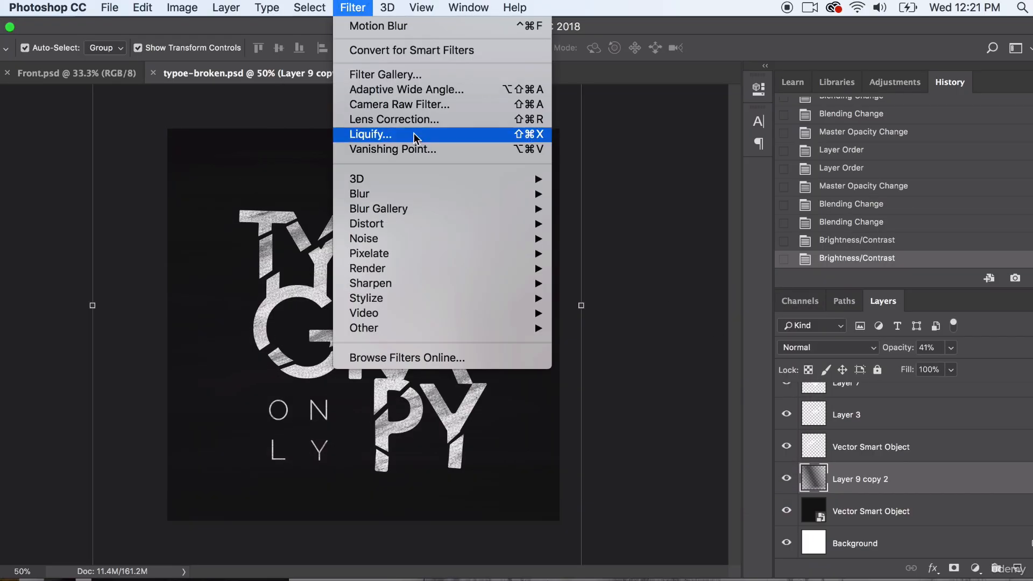
mouse_move(511, 272)
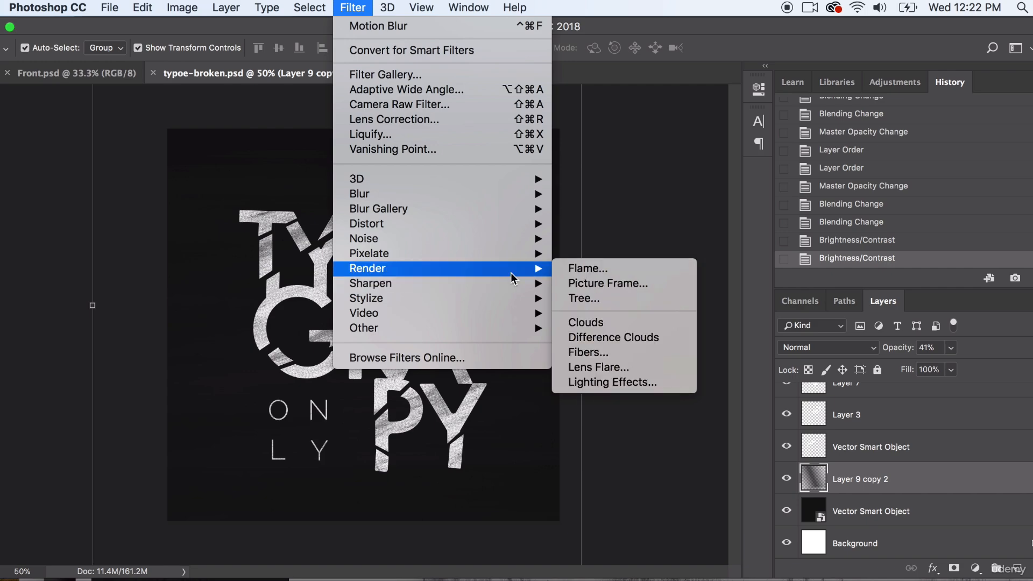
mouse_move(518, 237)
left_click(585, 238)
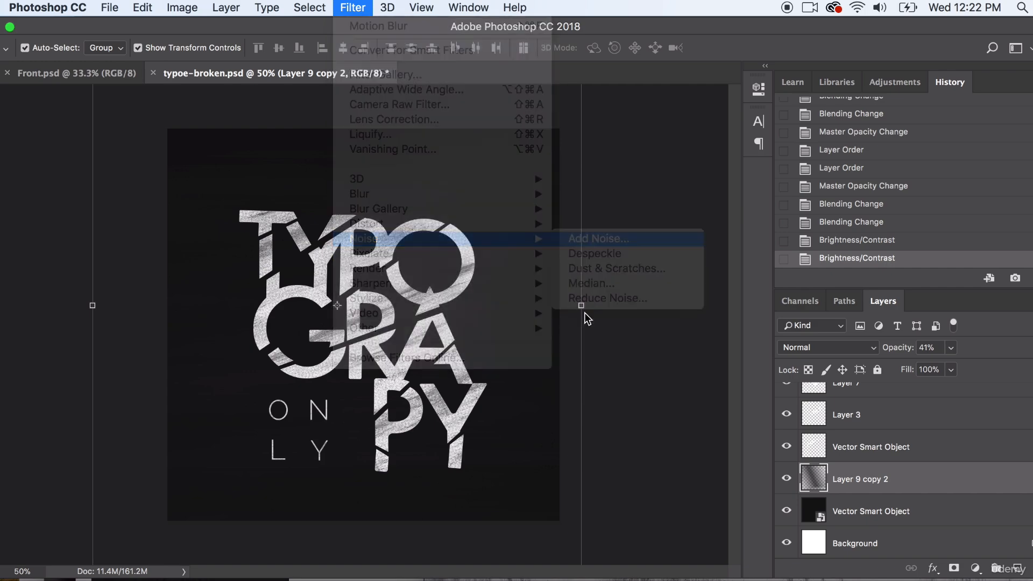
left_click(442, 350)
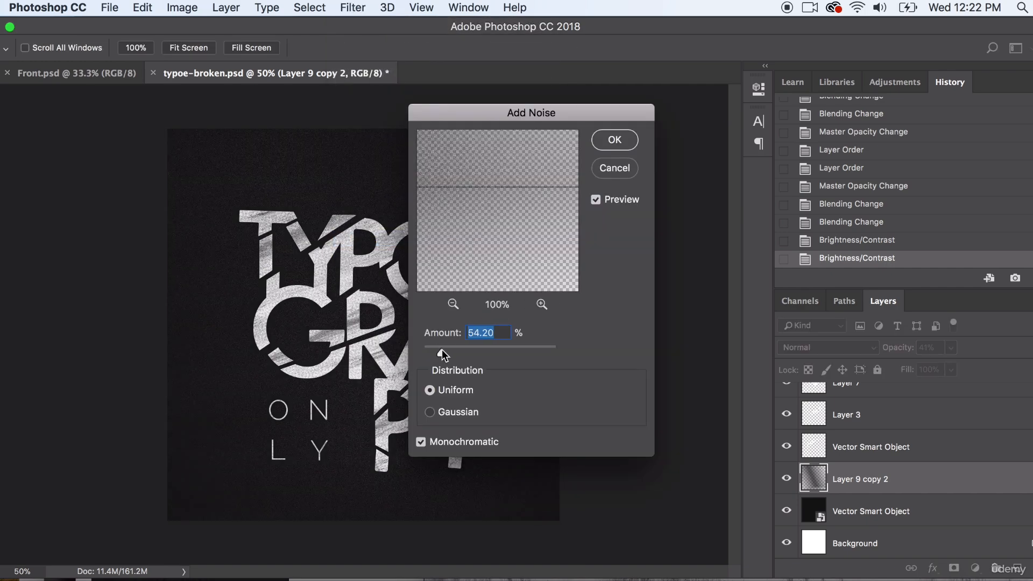
left_click_drag(447, 120, 665, 181)
left_click_drag(660, 411, 650, 408)
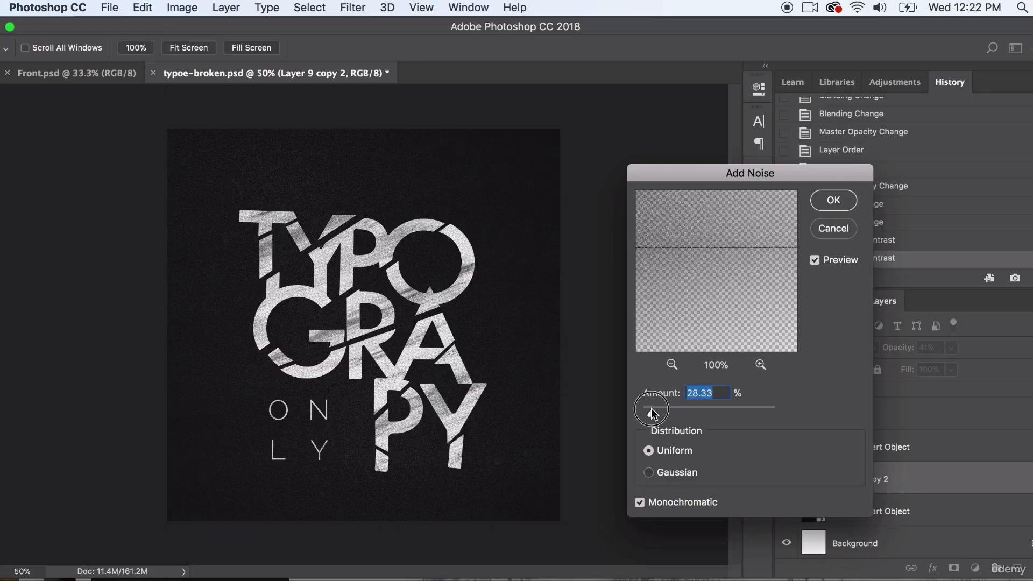
left_click(831, 204)
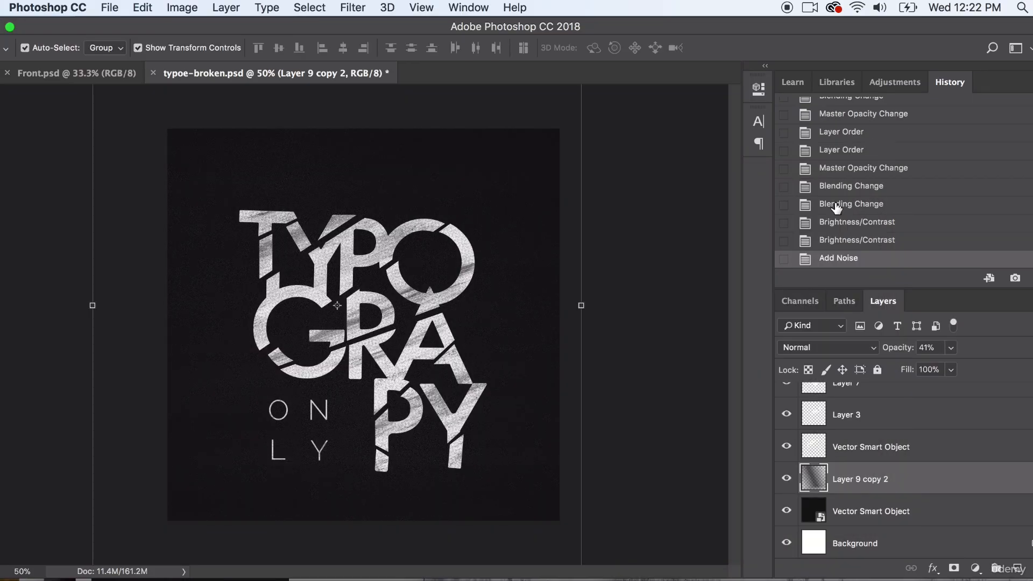
left_click(703, 245)
left_click(513, 228)
left_click_drag(517, 187, 444, 157)
- Dodge the shadows of Layer 9 copy 2 behind the upper lettering with a soft 1400 px brush at 100% exposure
left_click(1, 363)
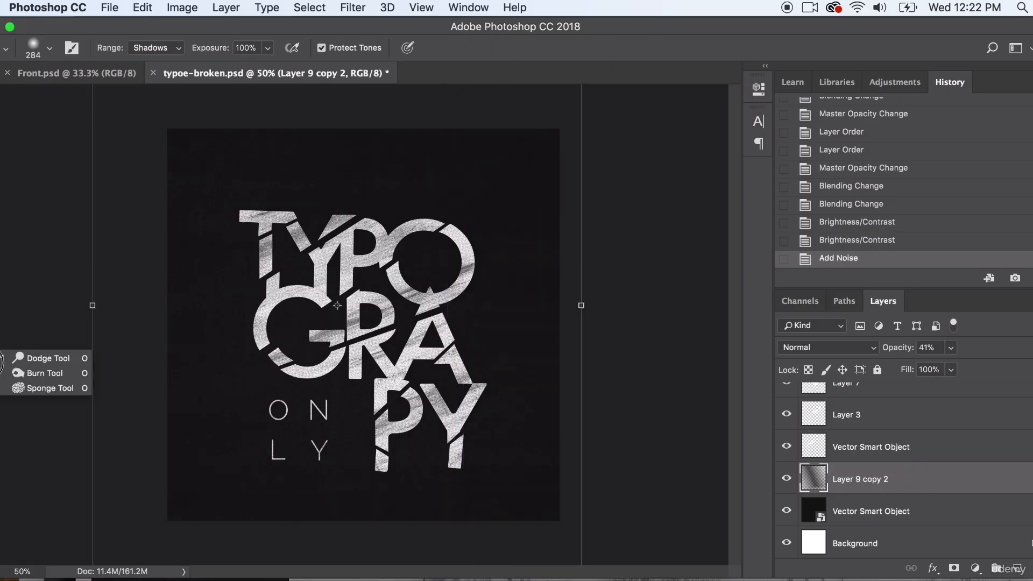
left_click(27, 373)
left_click(49, 51)
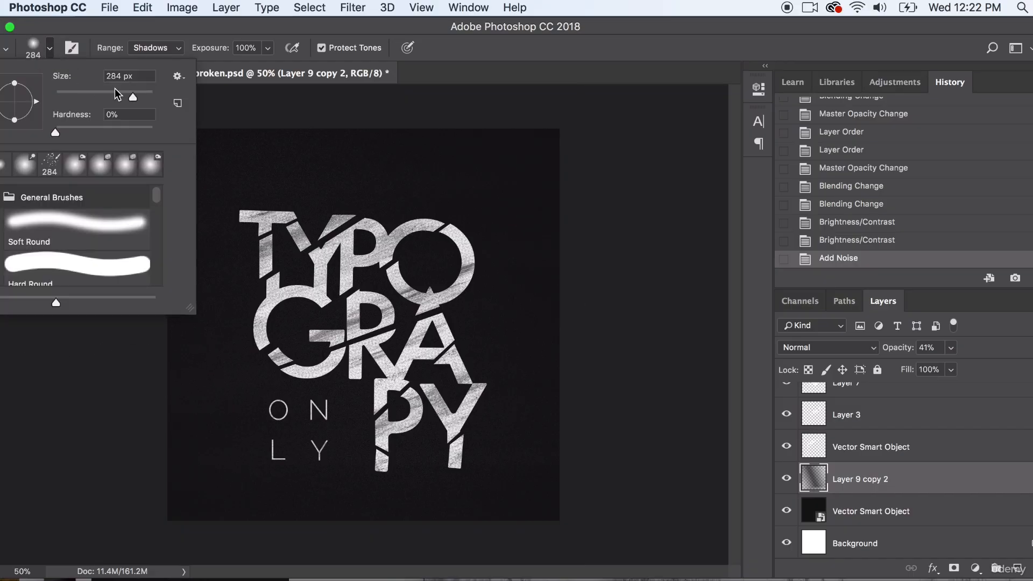
left_click_drag(132, 98, 144, 98)
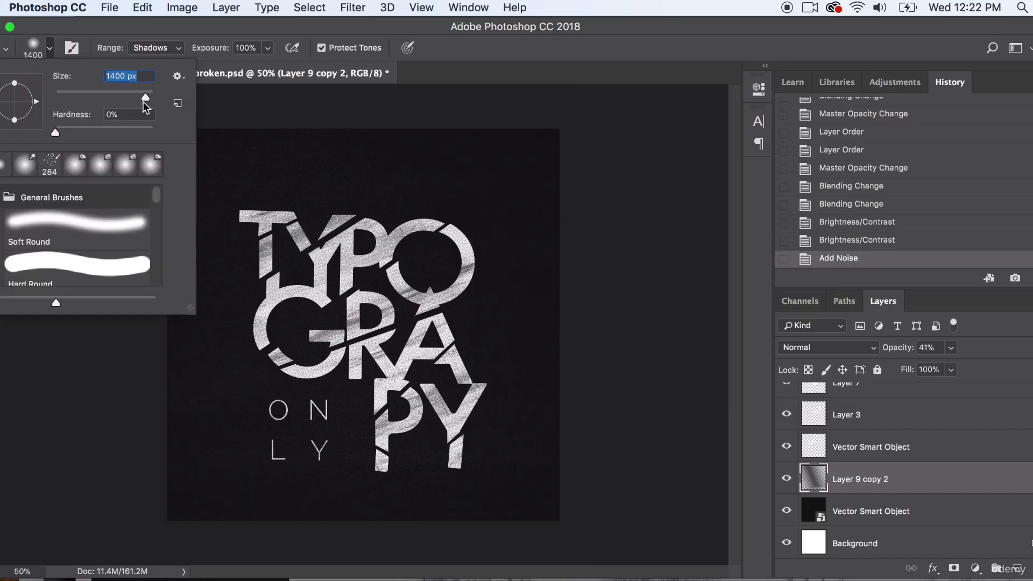
left_click(361, 332)
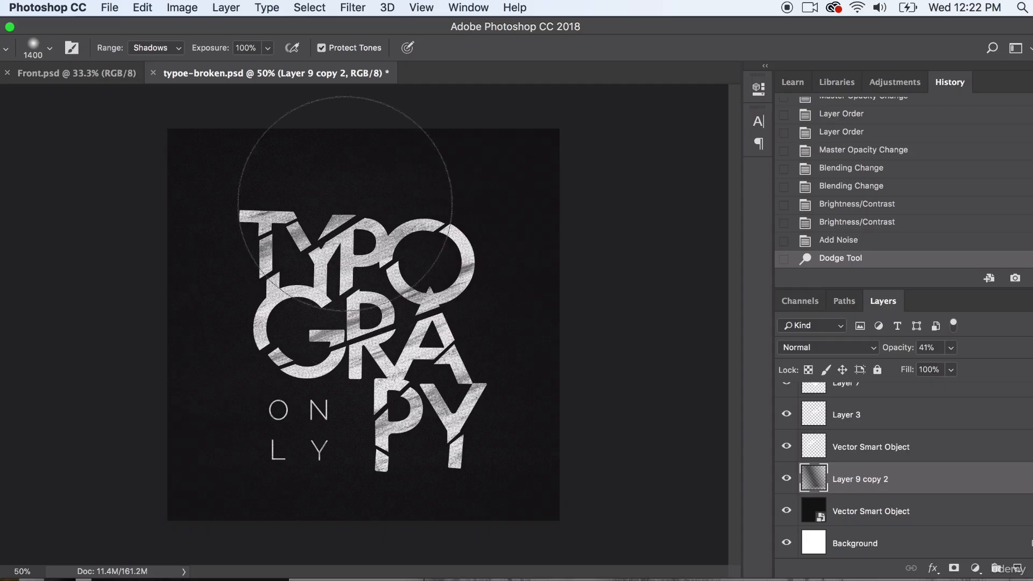
left_click(402, 220)
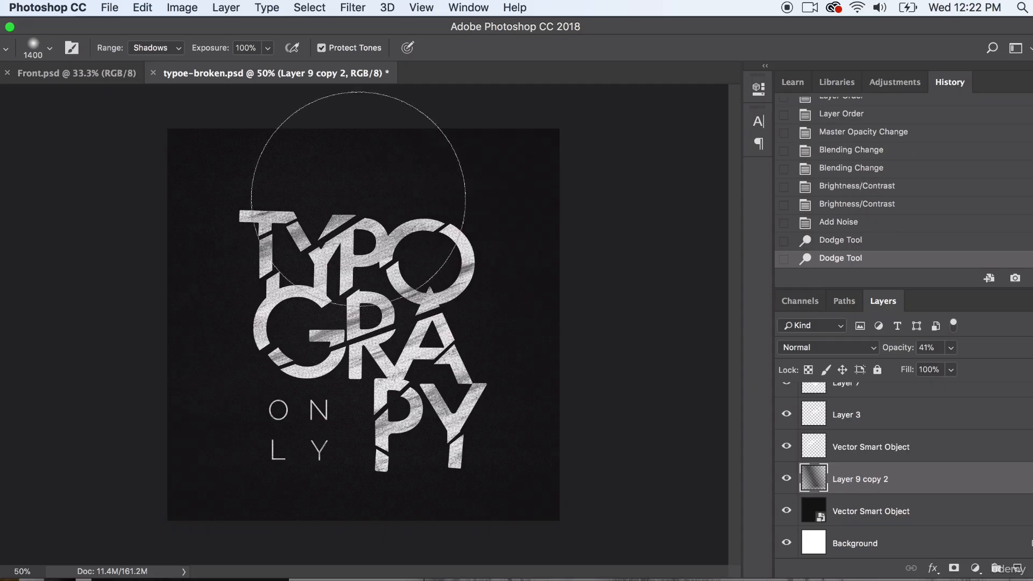
- Rasterize the black Vector Smart Object background layer, and dodge its shadows around the upper lettering
left_click(872, 516)
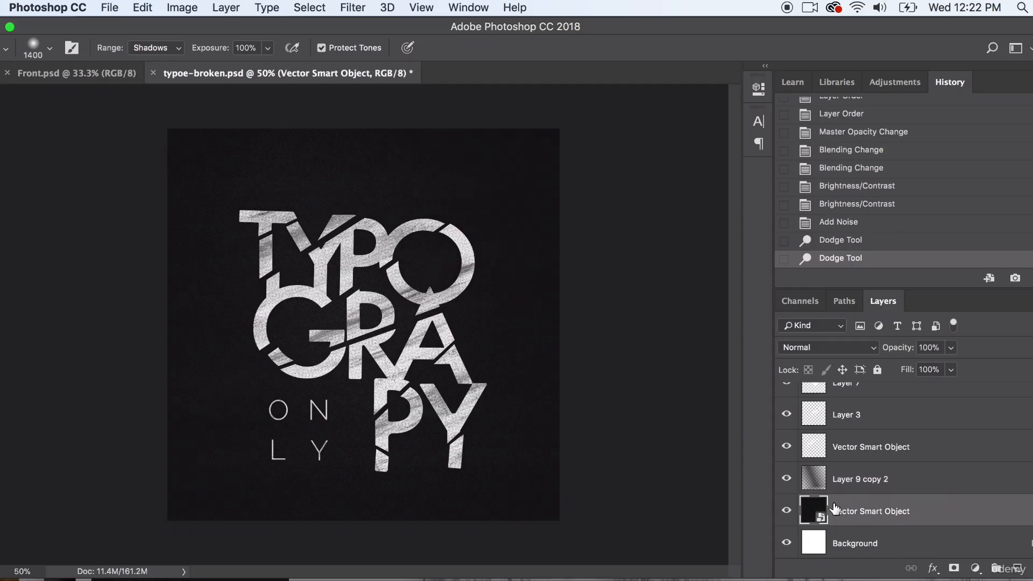
right_click(945, 510)
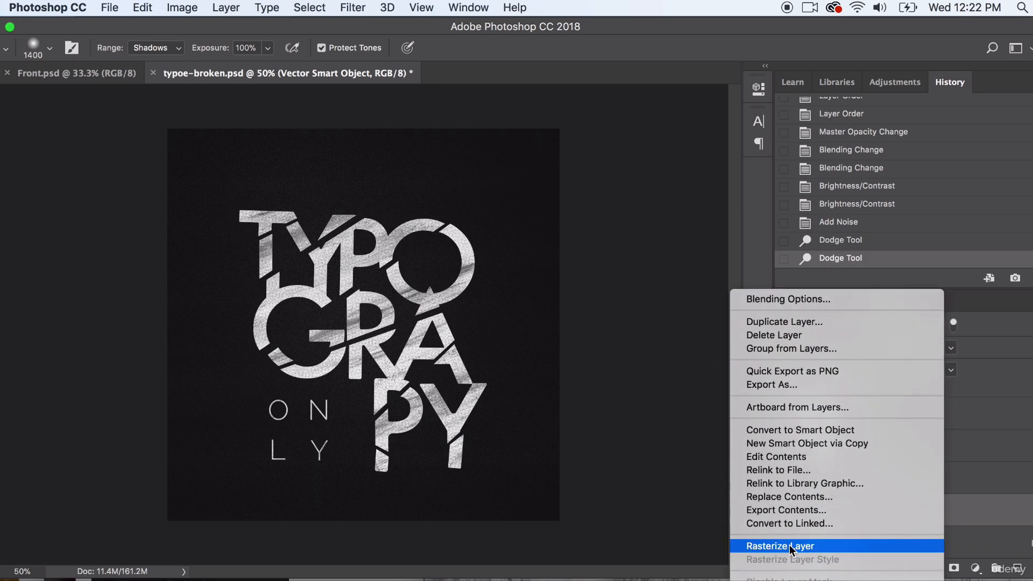
left_click(789, 545)
mouse_move(452, 269)
left_mouse_down()
mouse_move(473, 231)
mouse_move(414, 172)
mouse_move(369, 169)
mouse_move(367, 238)
mouse_move(287, 161)
mouse_move(134, 166)
left_mouse_up()
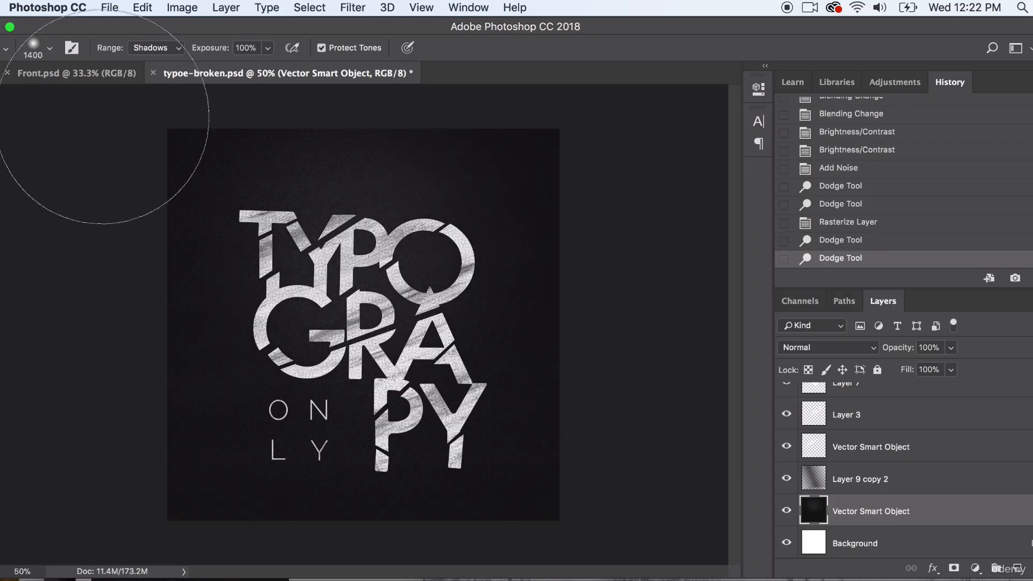
- Set the Dodge tool's range to Highlights, and lighten the background layer behind the upper lettering
left_click(143, 48)
left_click(144, 73)
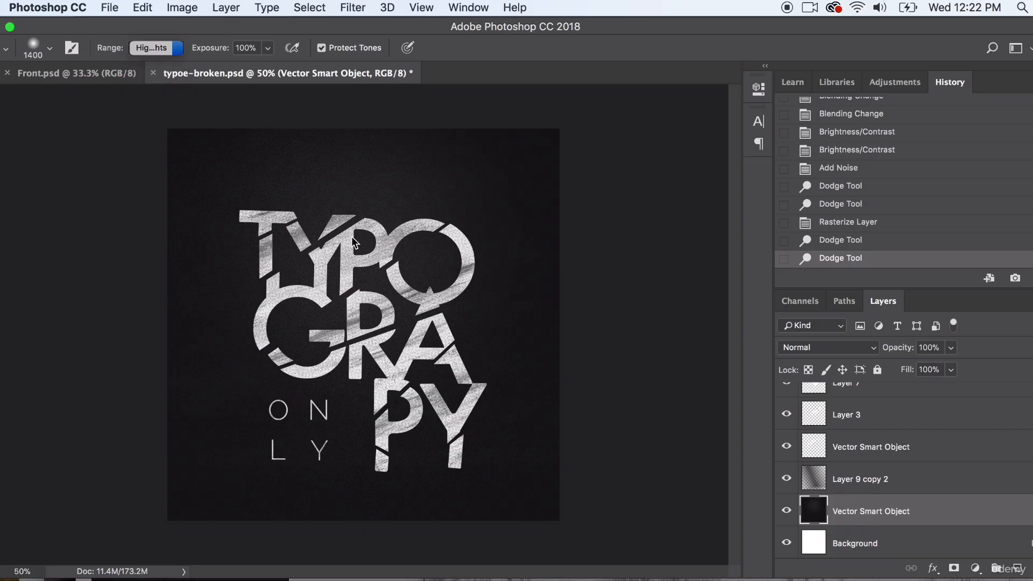
left_click(374, 220)
left_click(350, 250)
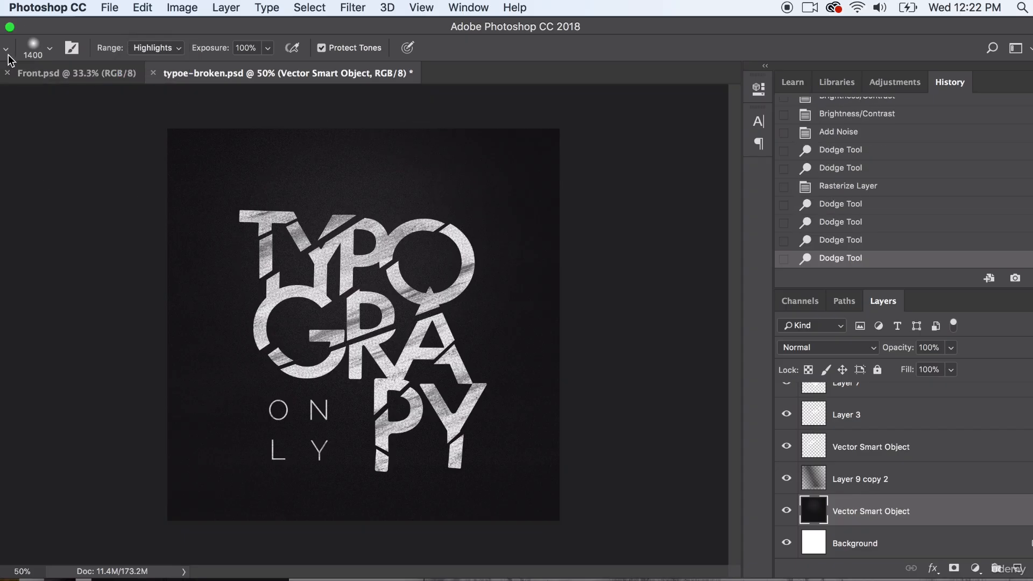
- Burn the highlights along the lower edge and corners of the background layer with a soft 1760 px brush
left_click(1, 353)
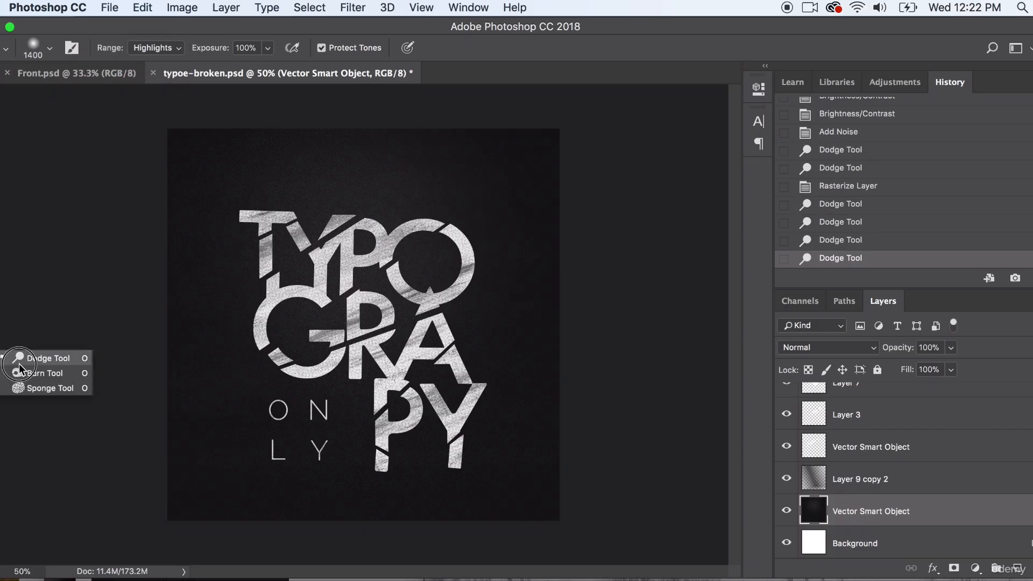
left_click(48, 358)
left_click(51, 48)
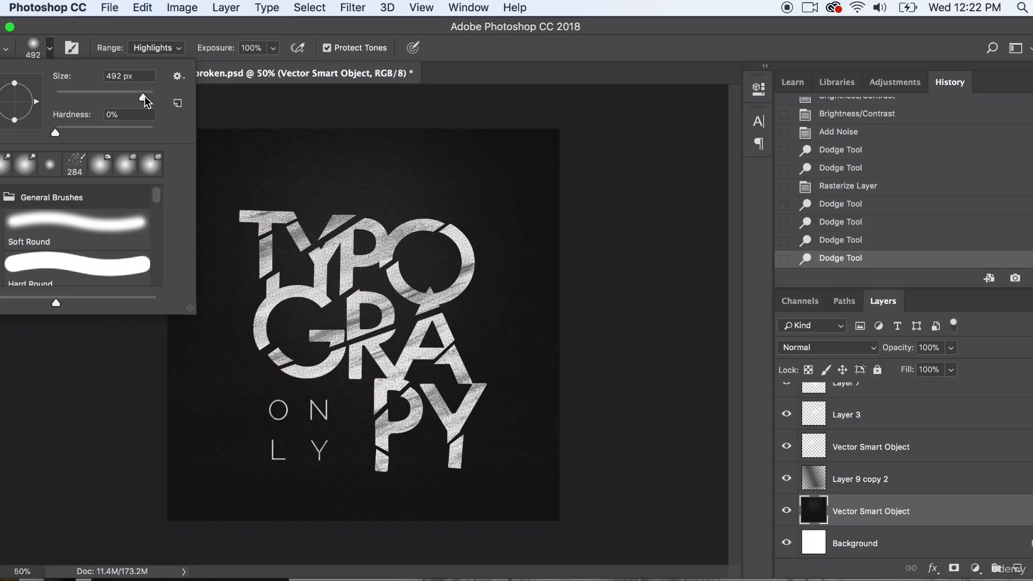
left_click_drag(145, 98, 147, 98)
left_click(165, 475)
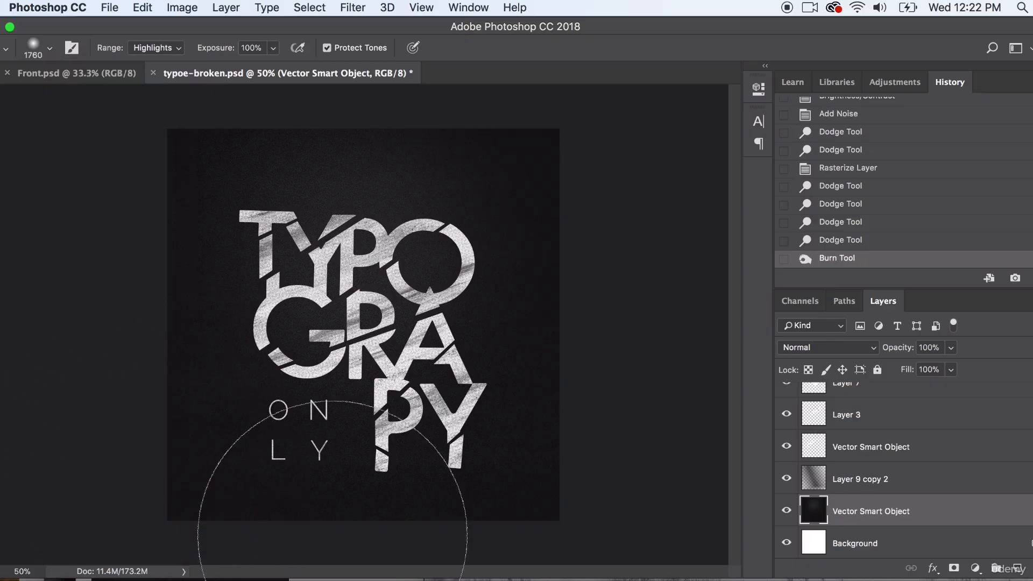
left_click(532, 540)
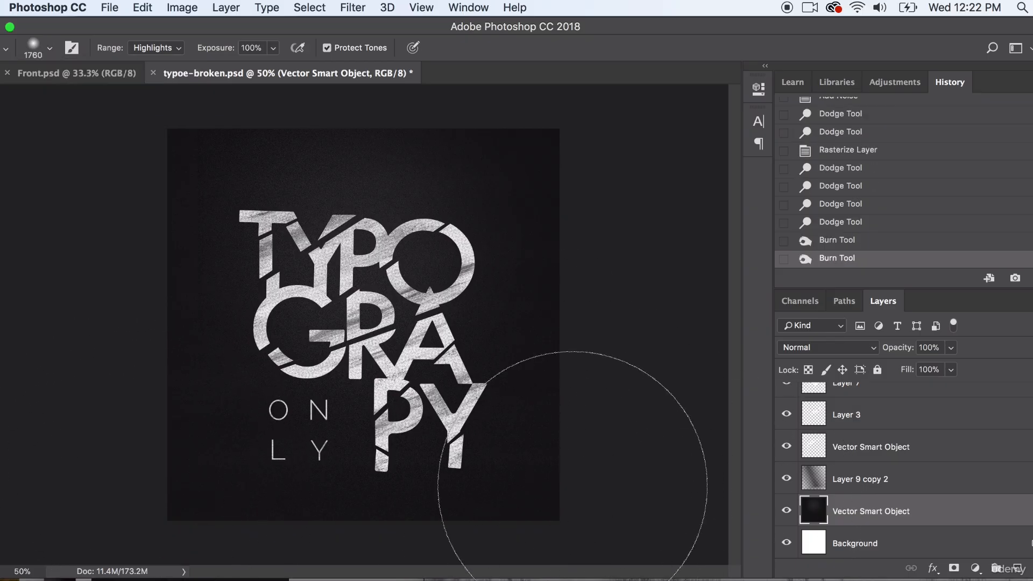
- Burn the lower-right corner of the background layer, and burn the highlights along the lower edge of Layer 9 copy 2
left_click(572, 486)
left_click(914, 485)
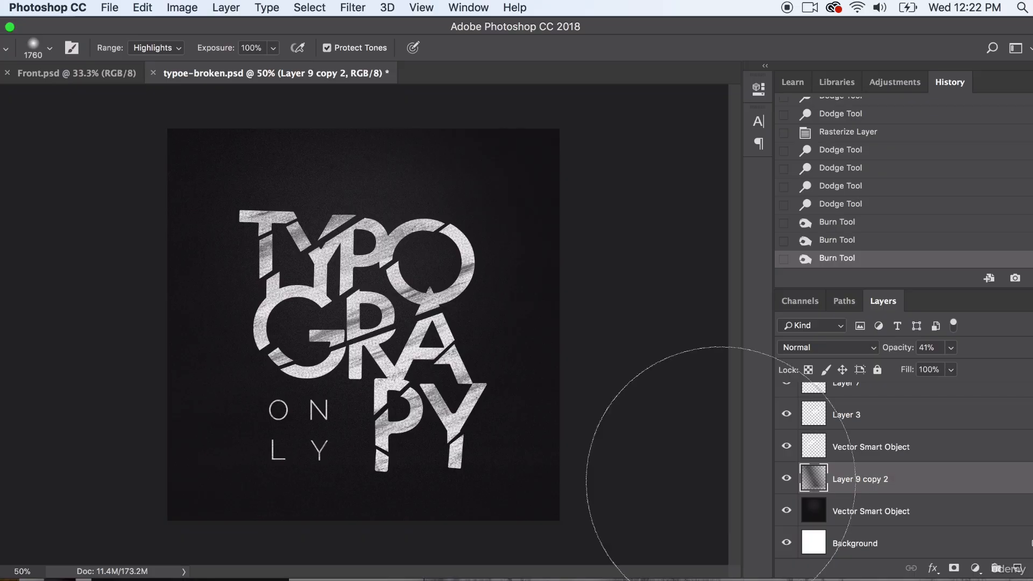
left_click_drag(142, 478, 616, 496)
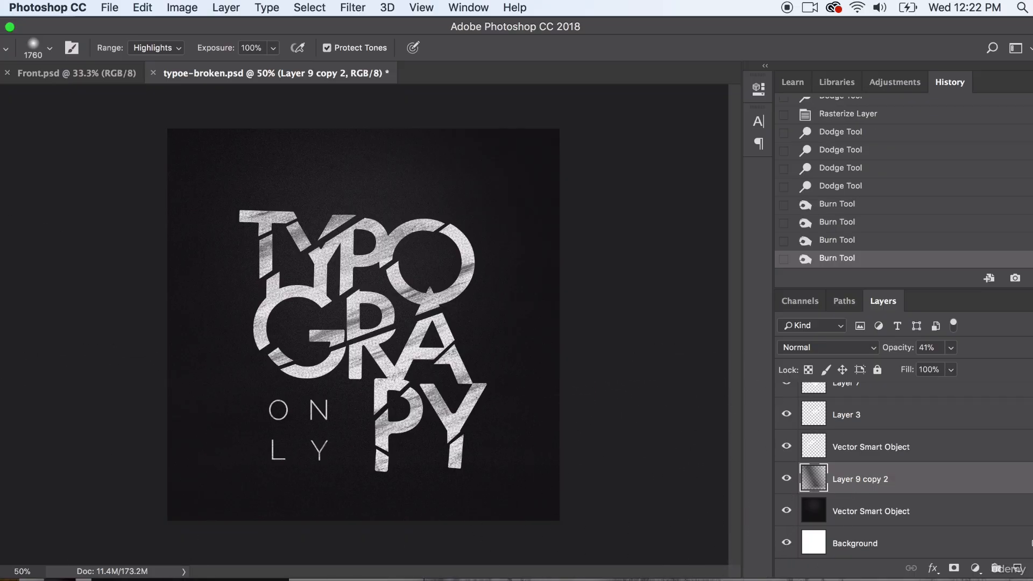
- Try dodging the highlights of Layer 9 copy 2 behind the upper lettering, and revert to the last burn stroke
left_click(0, 374)
left_click(1, 357)
left_click(40, 357)
left_click(319, 226)
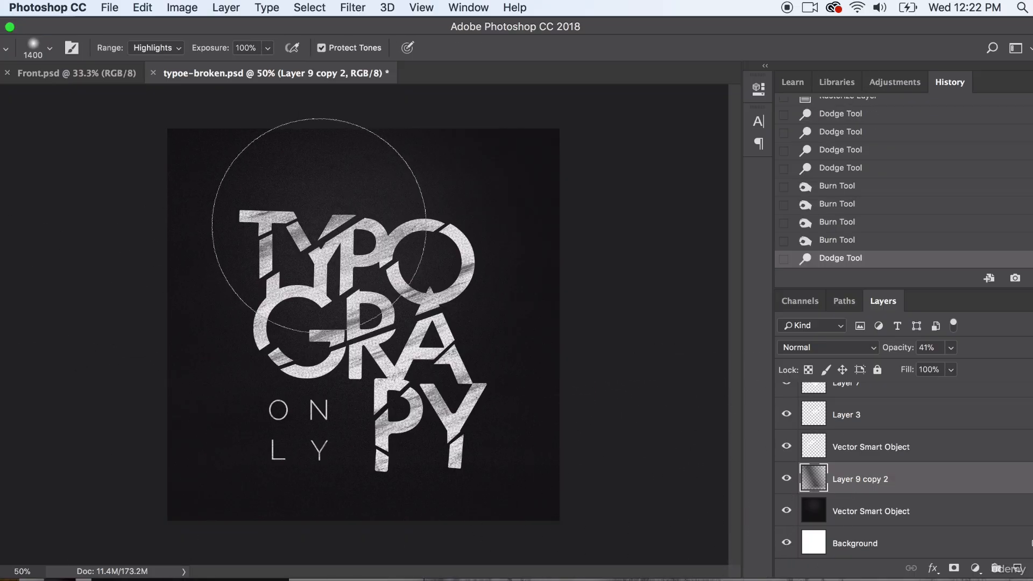
left_click_drag(319, 225, 483, 228)
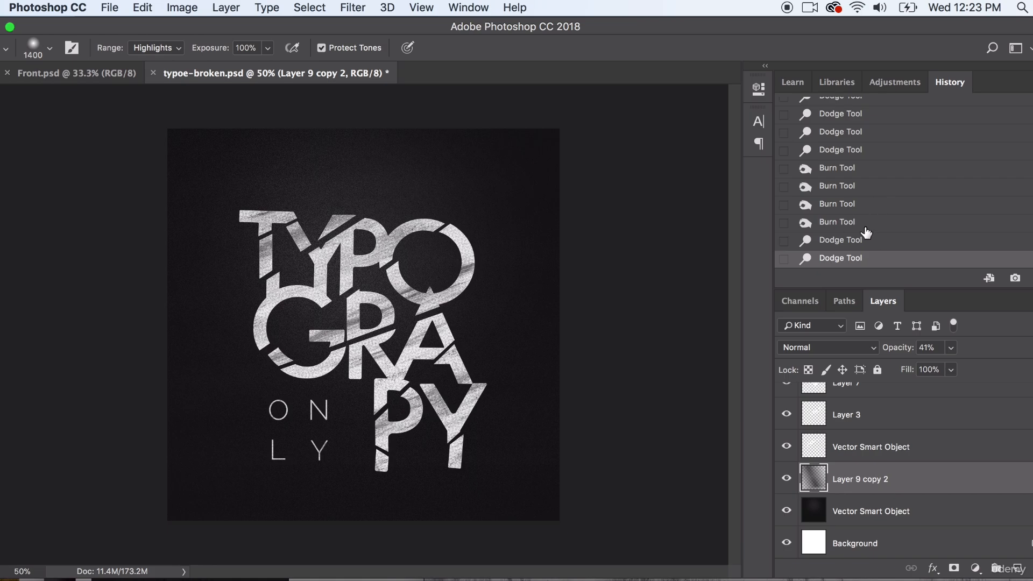
left_click(863, 227)
- Try dodging the shadows of Layer 9 copy 2 behind the centre of the lettering, and undo the stroke
left_click(154, 48)
left_click(151, 21)
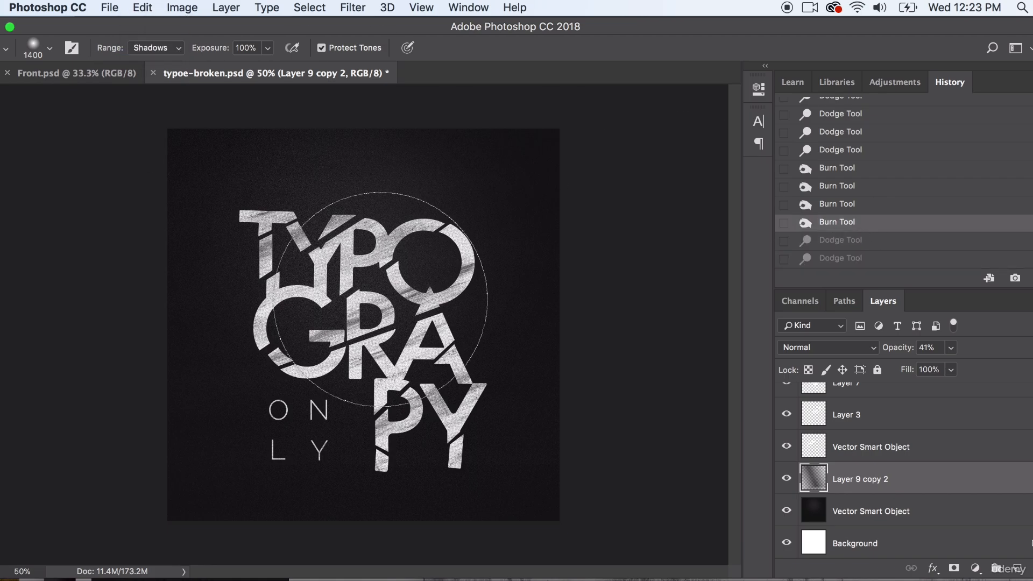
left_click(381, 299)
left_click(110, 8)
mouse_move(142, 8)
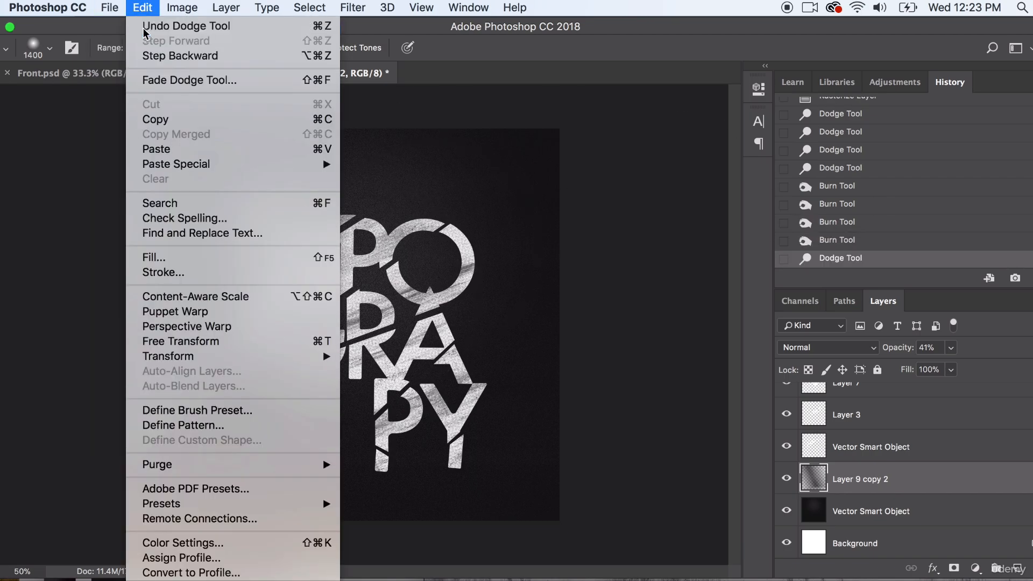
left_click(144, 31)
- Compare the lettering with and without the Layer 9 copy texture, and delete that layer
key("v")
left_click(66, 169)
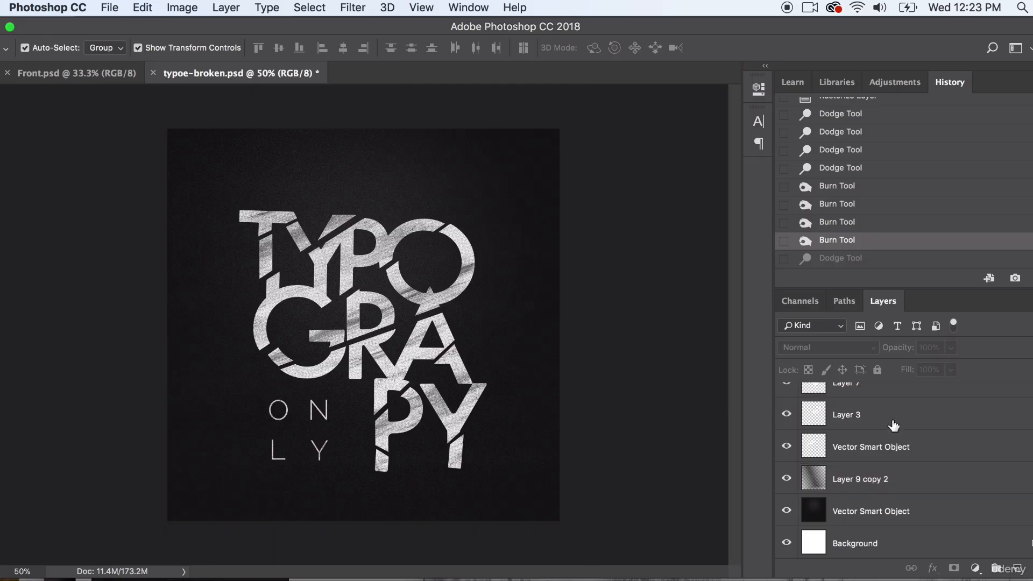
scroll(935, 452, "up", 5)
left_click(480, 307)
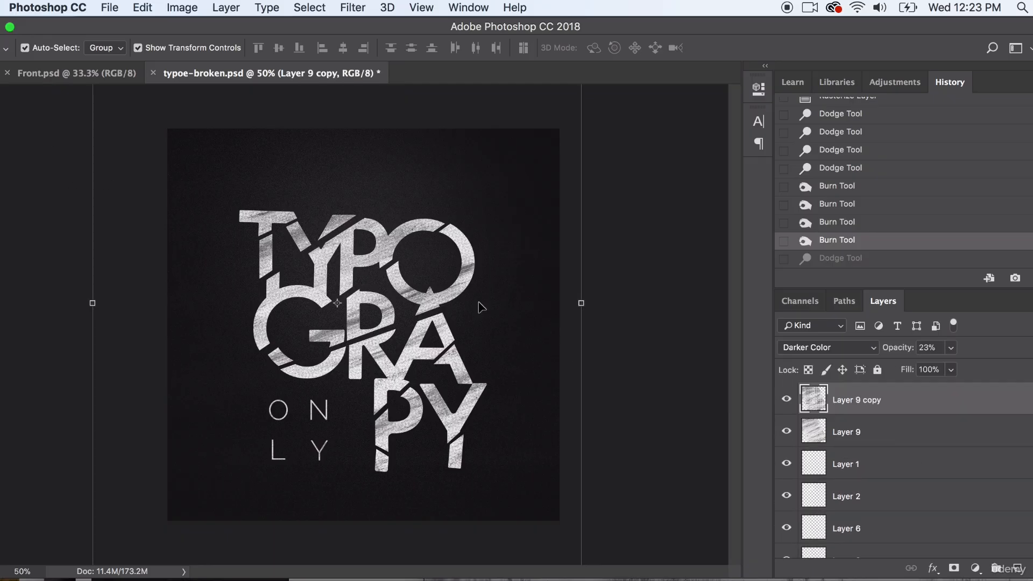
left_click(787, 400)
left_click(787, 402)
left_click(789, 402)
left_click(789, 403)
left_click_drag(922, 405, 995, 568)
left_click(570, 350)
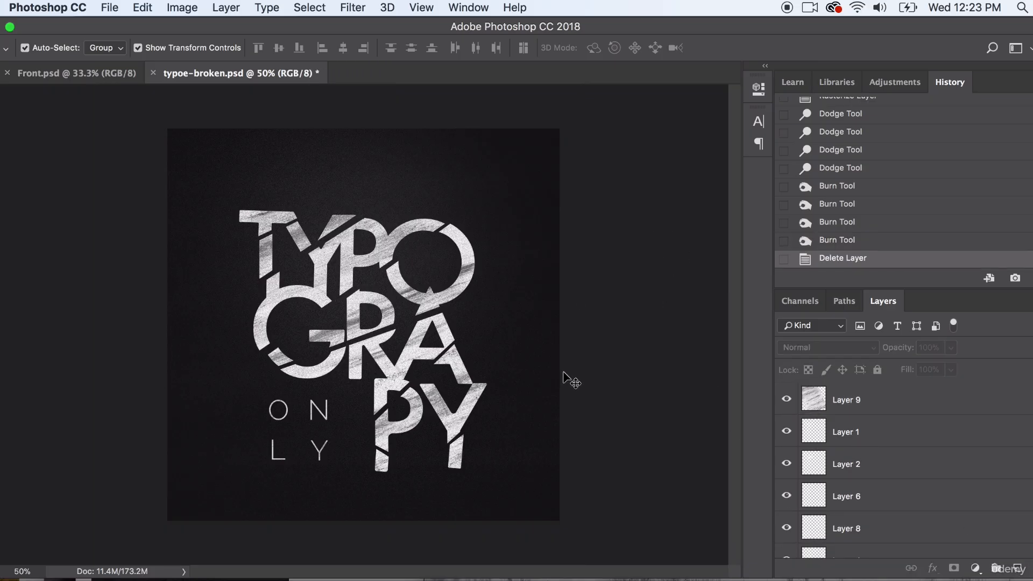
- Switch to Finder and open abstract-art-break-414752.jpg from the Downloads folder in Photoshop
left_click(531, 323)
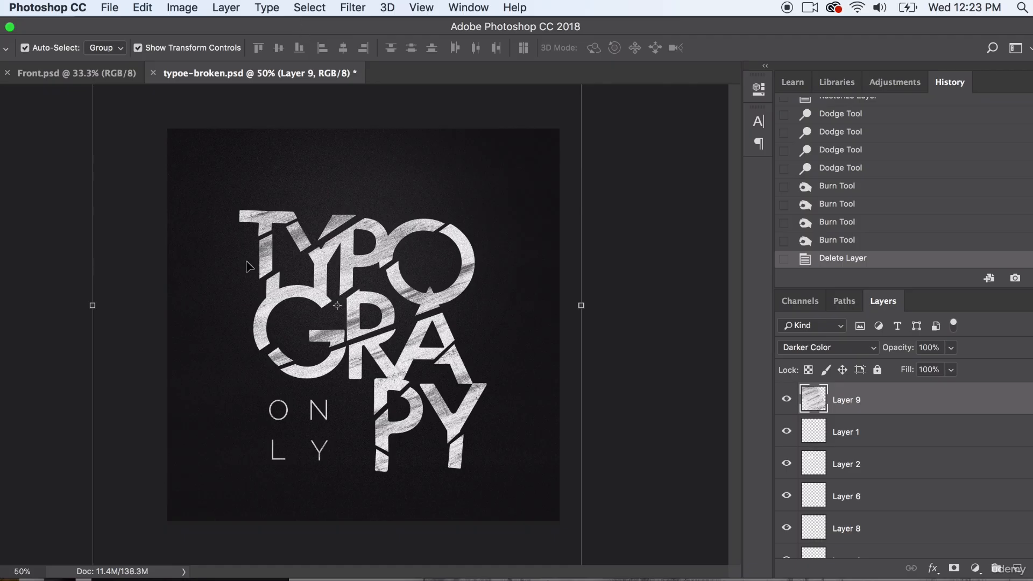
key("super+Tab")
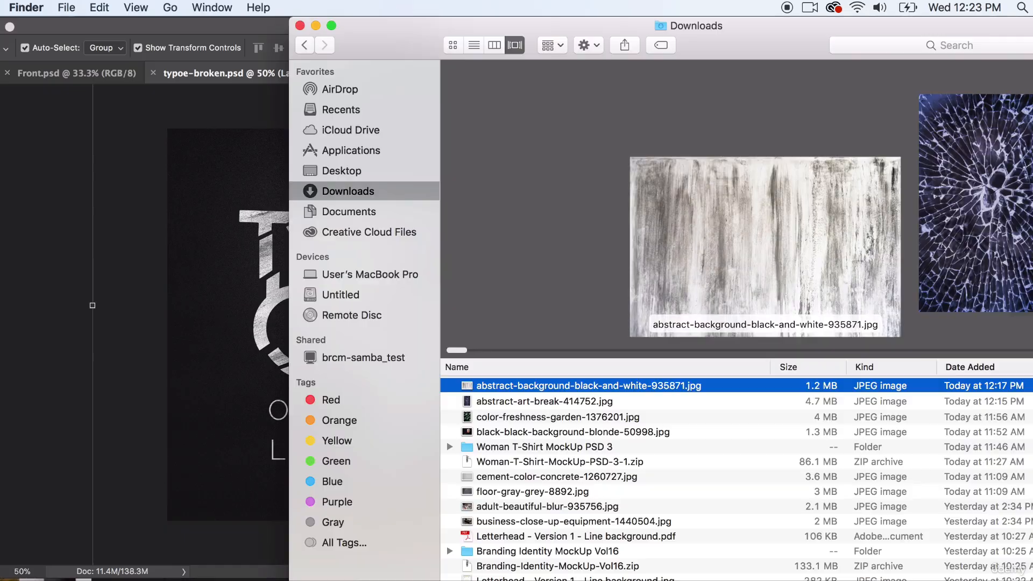
key("Down")
key("Down")
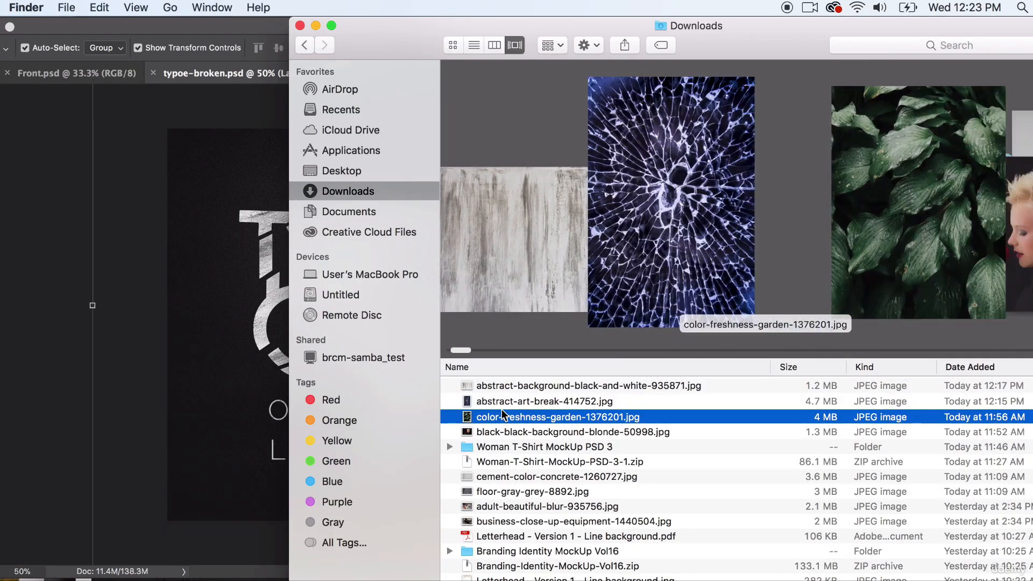
left_click_drag(510, 399, 626, 580)
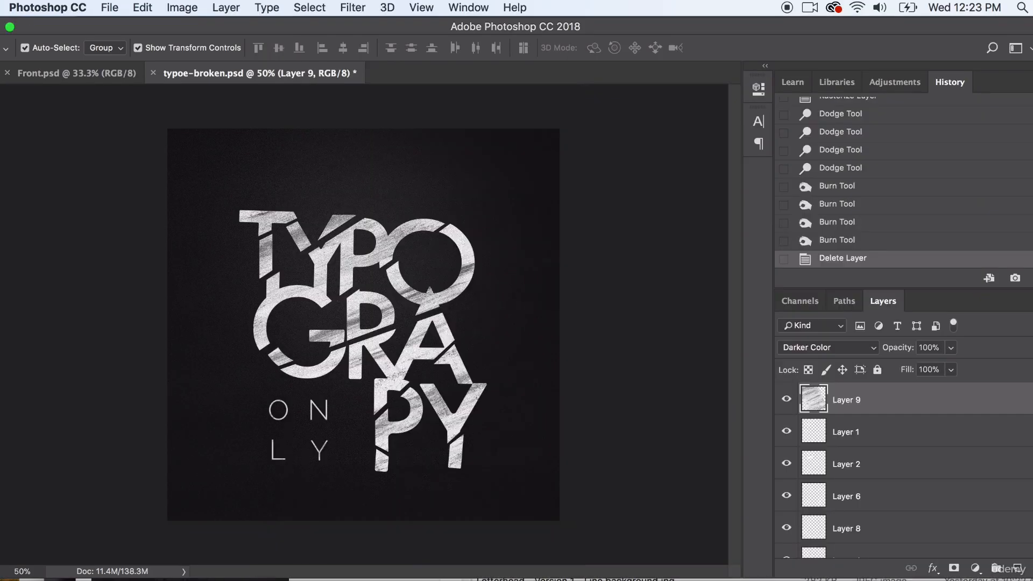
- Bring the cracked-glass image into typoe-broken.psd as a new layer above Layer 9, and position it over the lettering
left_click_drag(531, 155, 737, 199)
left_click_drag(707, 303, 388, 308)
left_click_drag(327, 326, 339, 506)
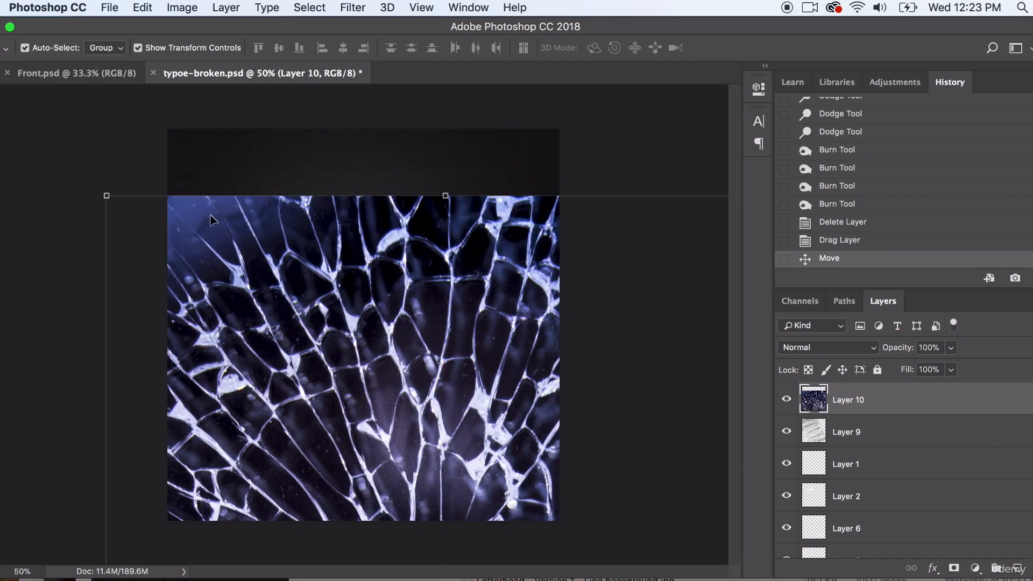
- Scale the cracked-glass layer to 58.80% and centre its impact point over the artwork
left_click_drag(109, 193, 453, 444)
left_click_drag(429, 544, 241, 138)
left_click_drag(217, 242, 216, 152)
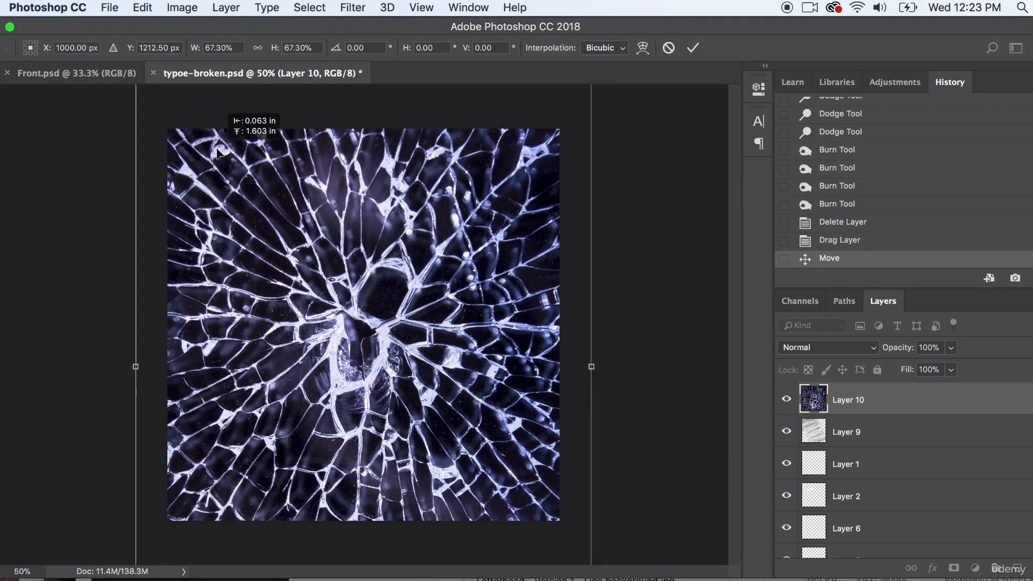
left_click_drag(448, 256, 420, 380)
left_click_drag(565, 150, 507, 235)
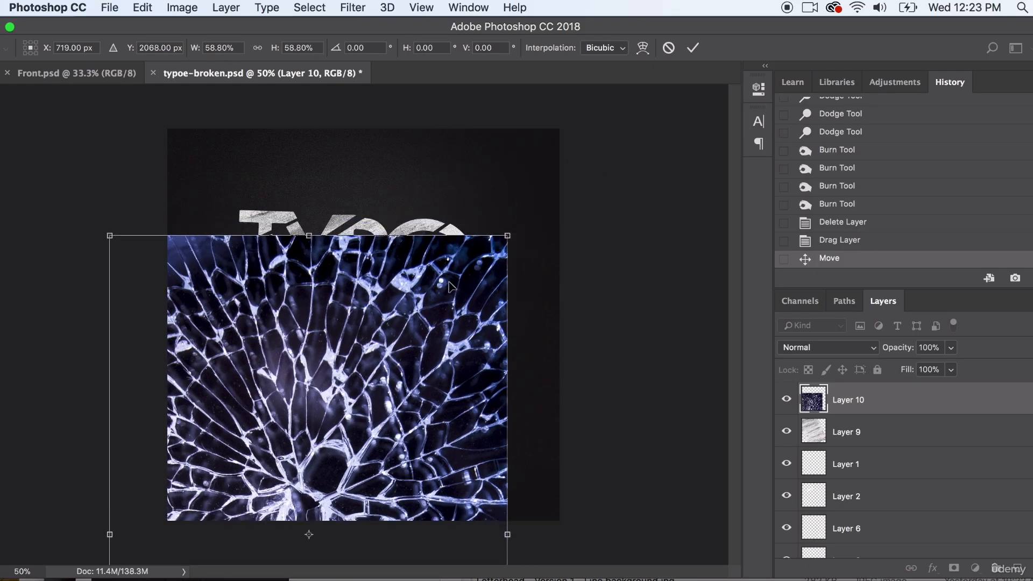
left_click_drag(448, 287, 496, 124)
left_click_drag(496, 232, 496, 219)
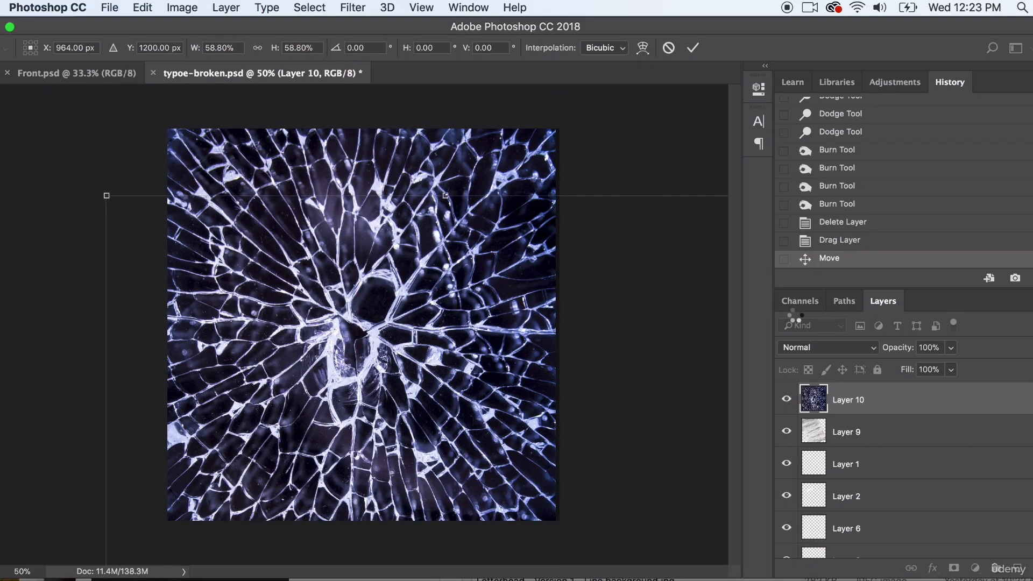
key("Return")
- Try the Overlay and Color Burn blend modes on the cracked-glass layer
left_click(803, 348)
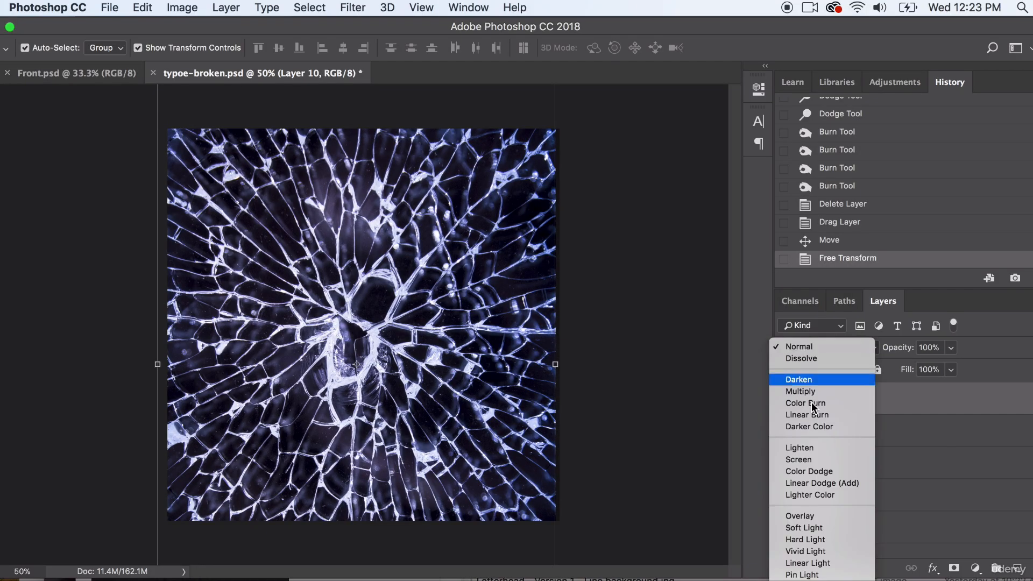
left_click(803, 512)
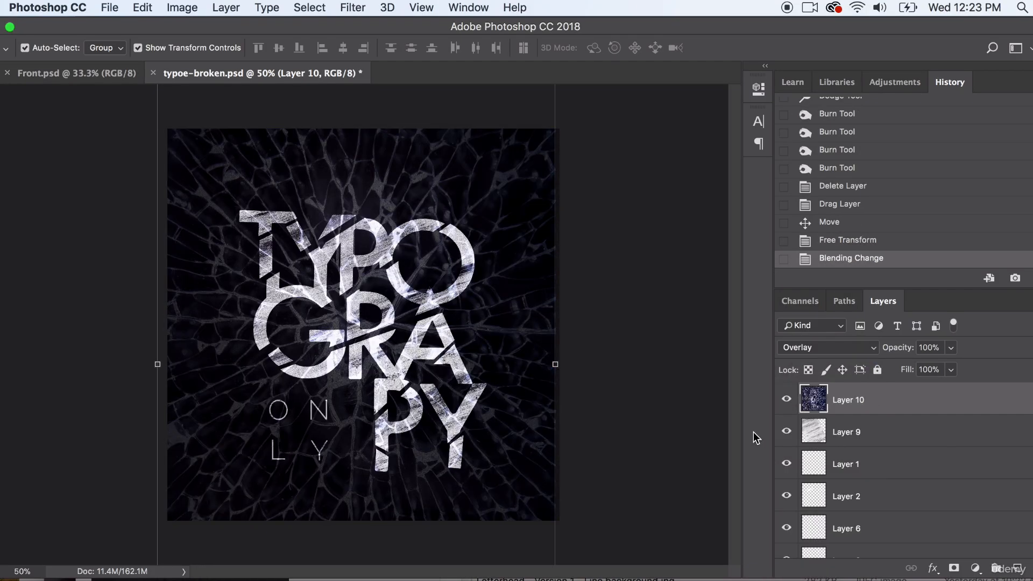
left_click(813, 348)
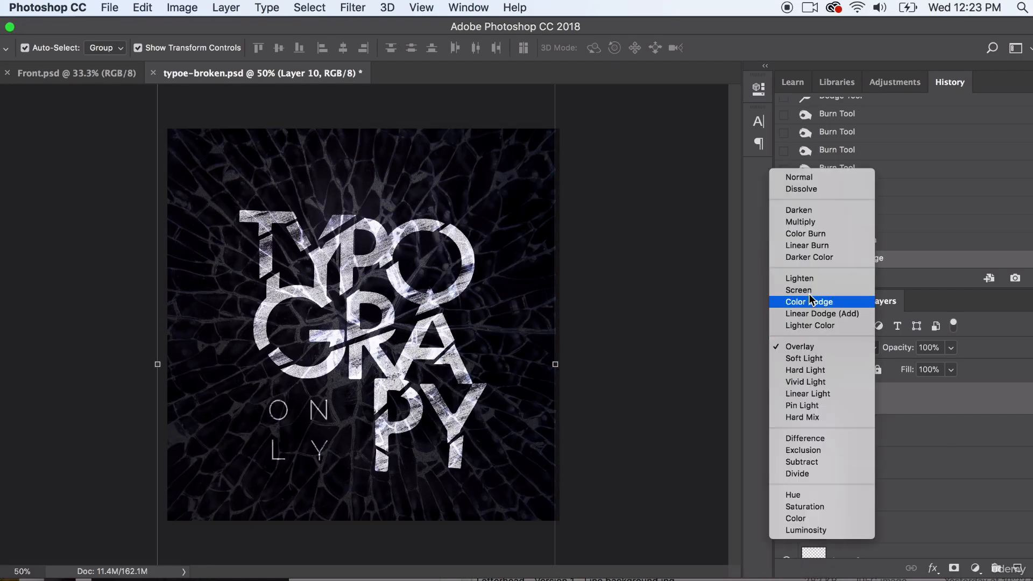
left_click(801, 233)
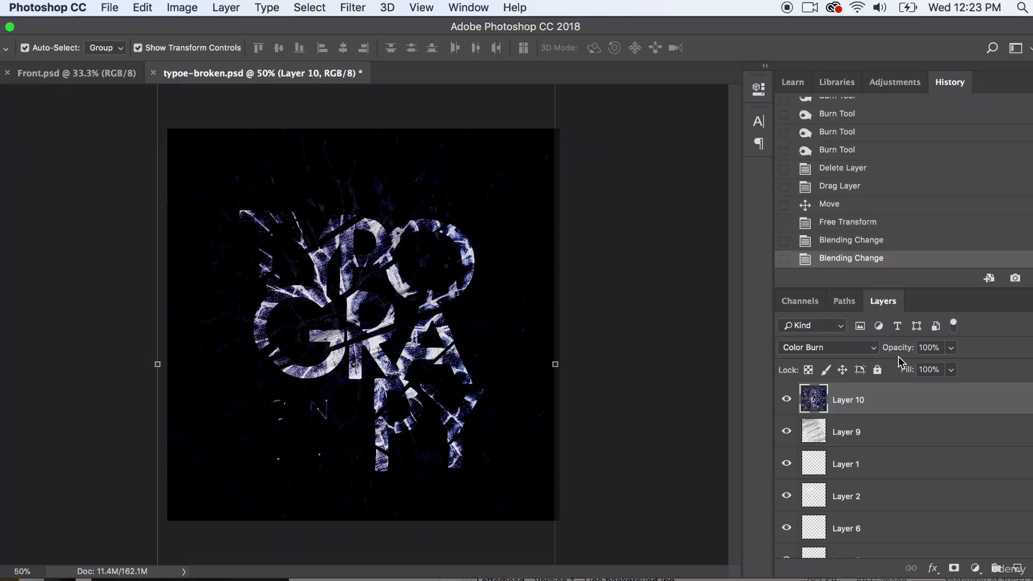
- Lower the cracked-glass layer's opacity to 38%, try Multiply, and set its blend mode to Color Dodge
left_click(951, 348)
left_click(899, 366)
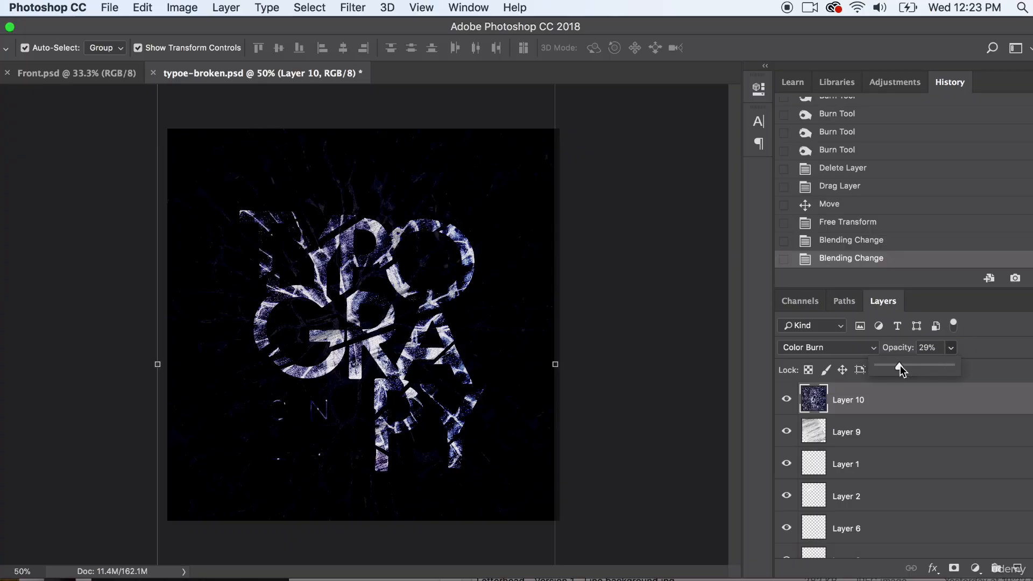
left_click_drag(905, 363, 906, 364)
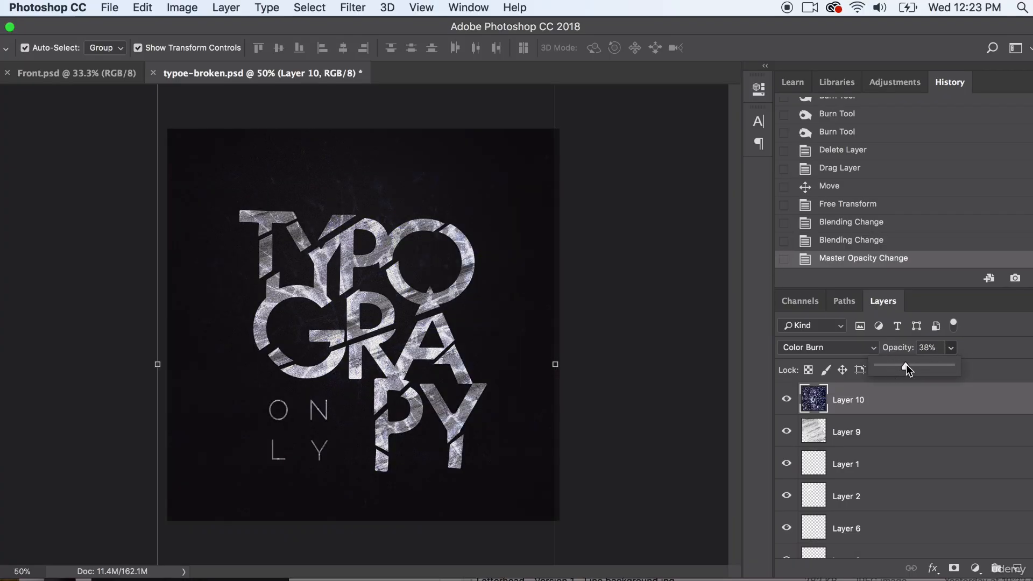
left_click(837, 347)
left_click(801, 335)
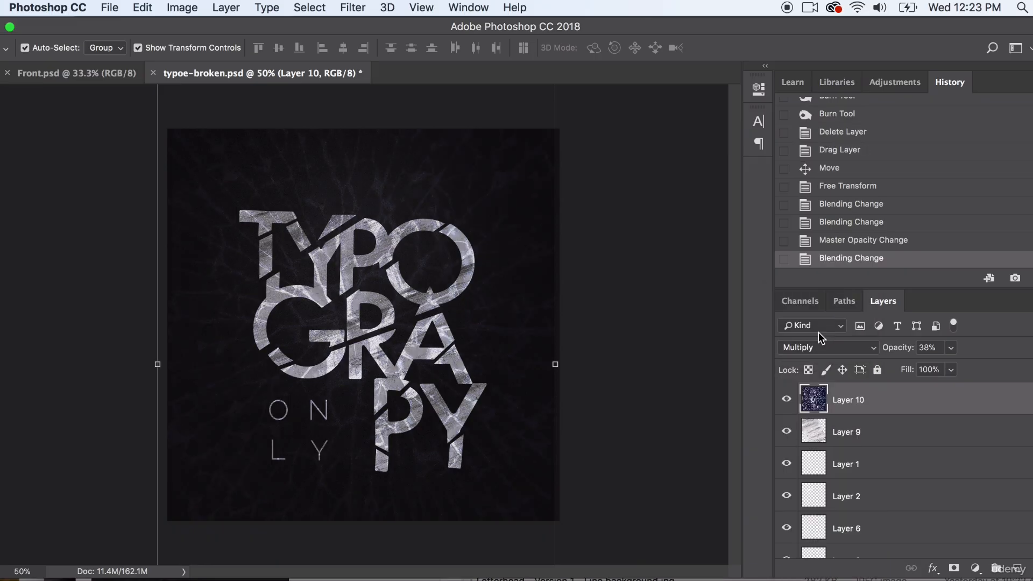
left_click(826, 347)
left_click(824, 419)
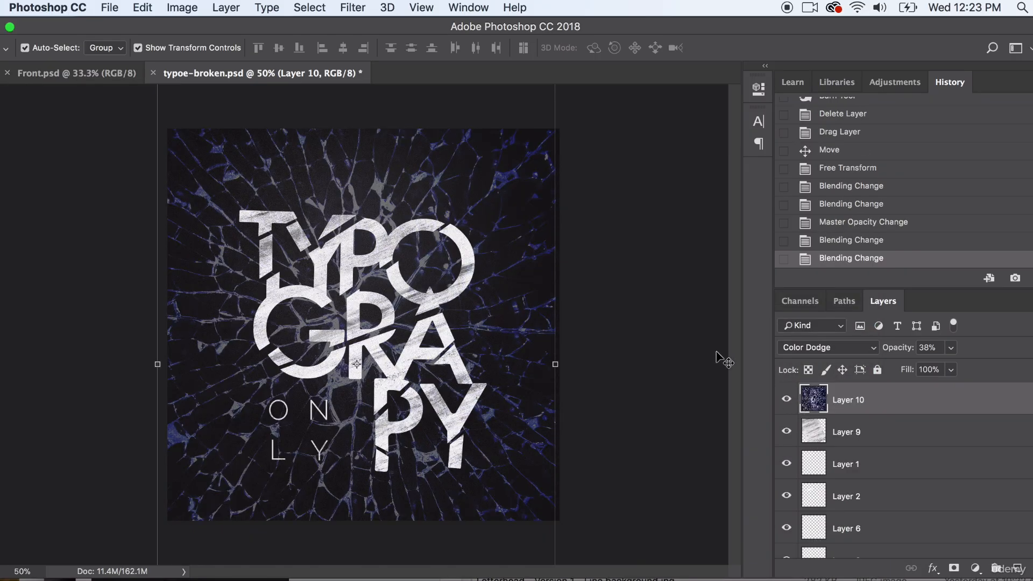
- Desaturate the cracked-glass layer
left_click(177, 6)
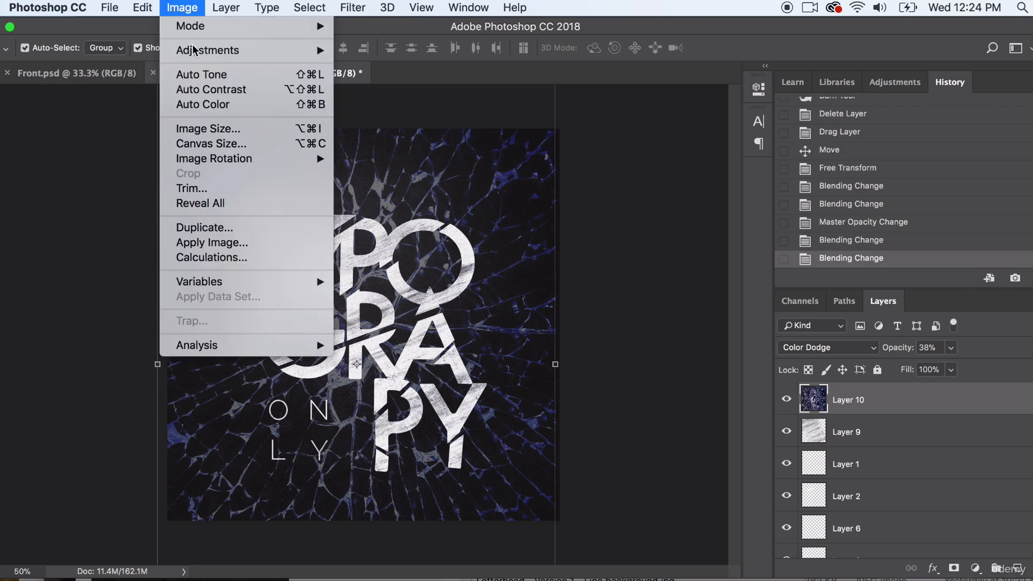
mouse_move(218, 50)
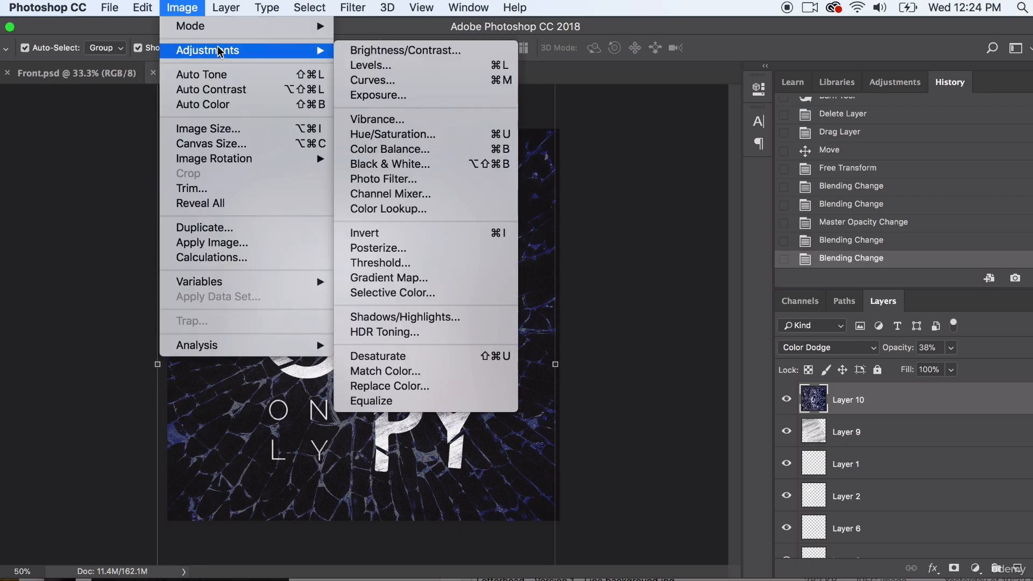
left_click(396, 356)
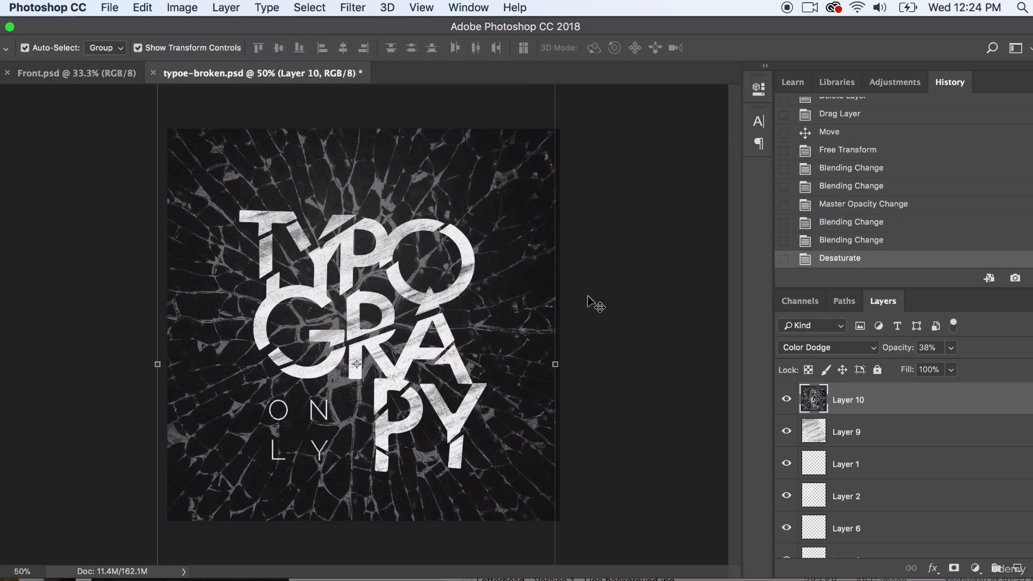
- Erase the outer edges of the cracked-glass layer all around the canvas with a soft round 1040 px eraser
left_click(2, 298)
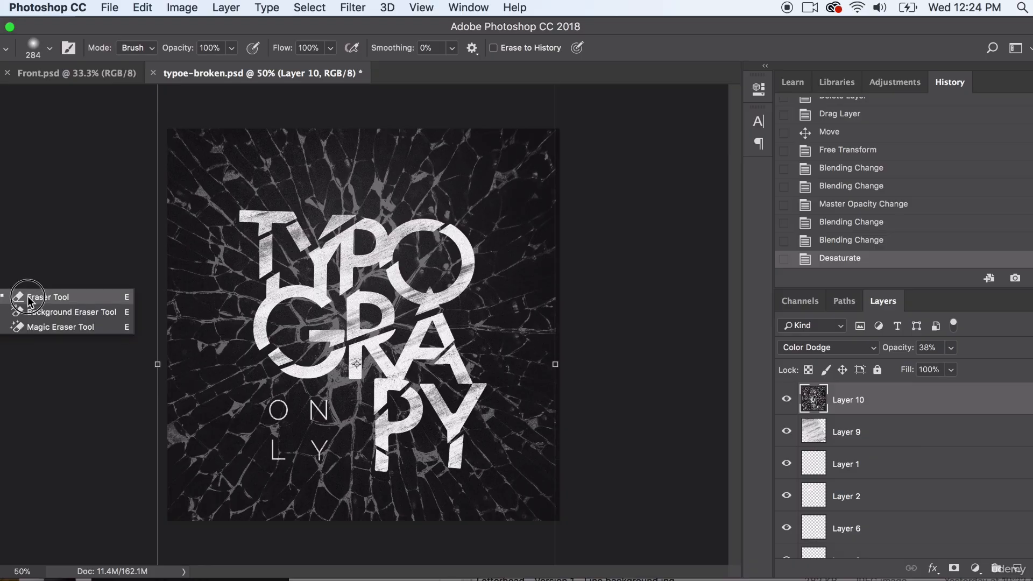
left_click(28, 295)
left_click(50, 48)
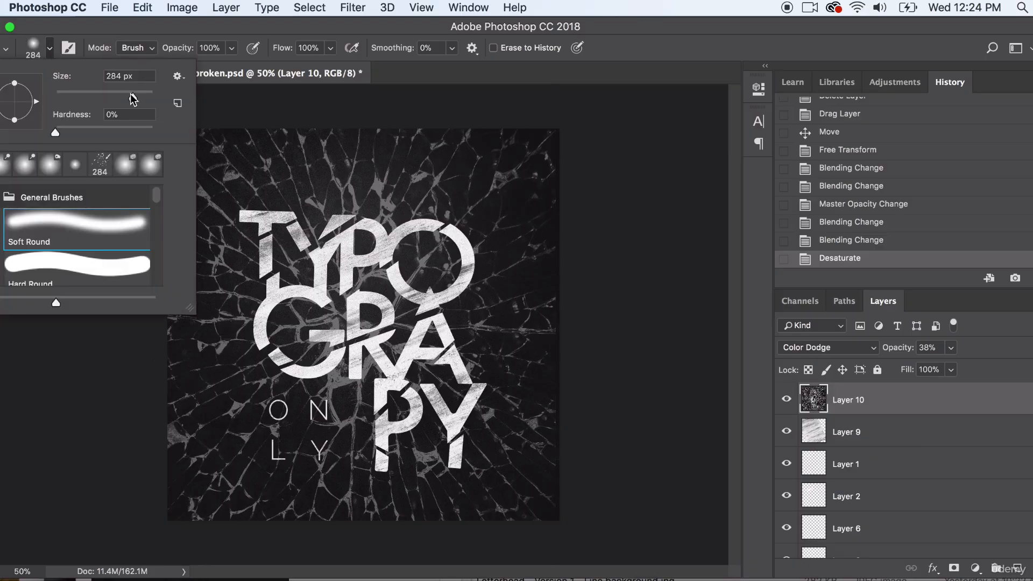
left_click_drag(136, 94, 142, 95)
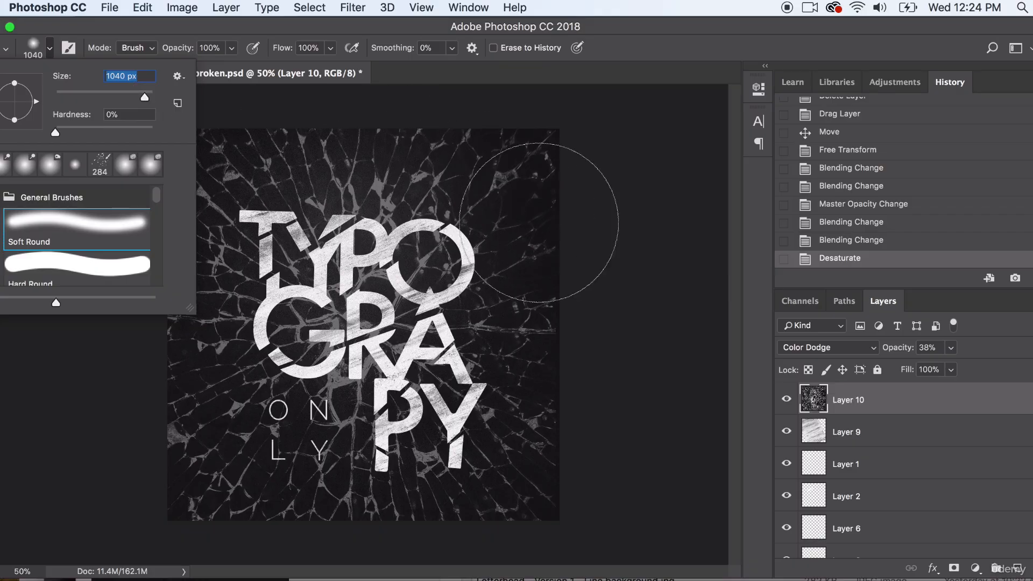
left_click(610, 507)
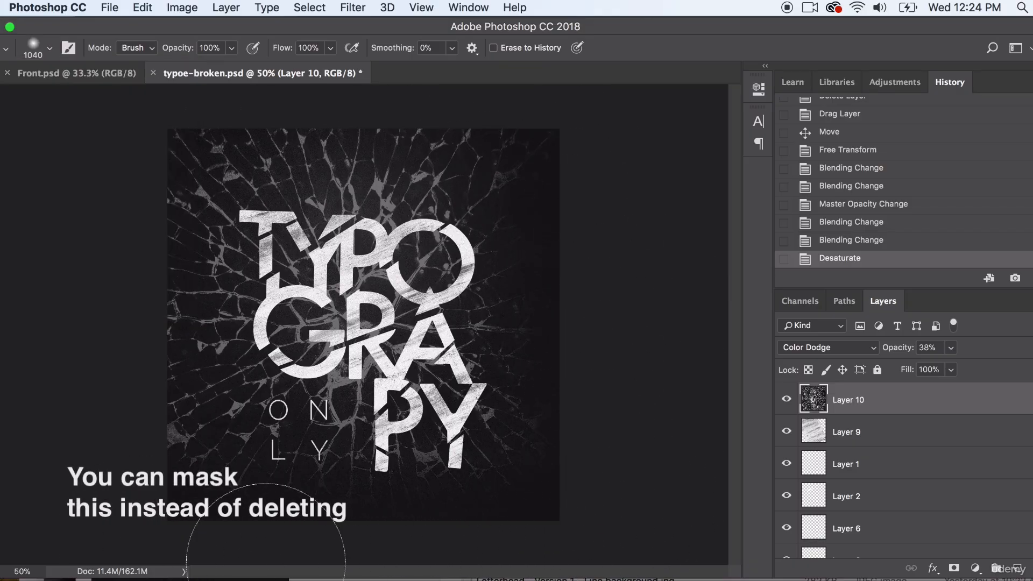
mouse_move(147, 494)
left_mouse_down()
mouse_move(147, 119)
mouse_move(602, 88)
mouse_move(232, 40)
left_mouse_up()
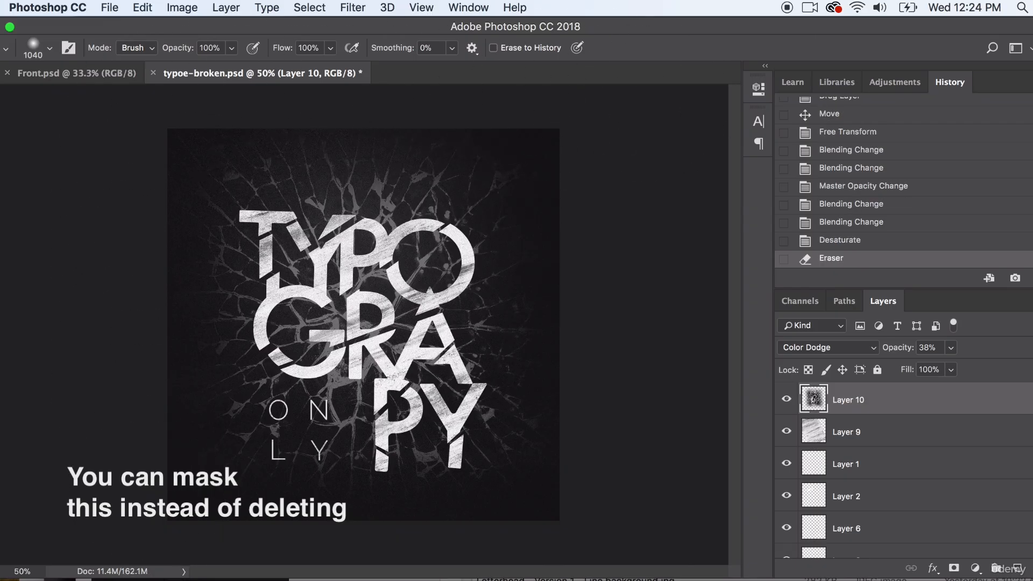
- Duplicate the cracked-glass layer, Layer 10, within the same document
key("v")
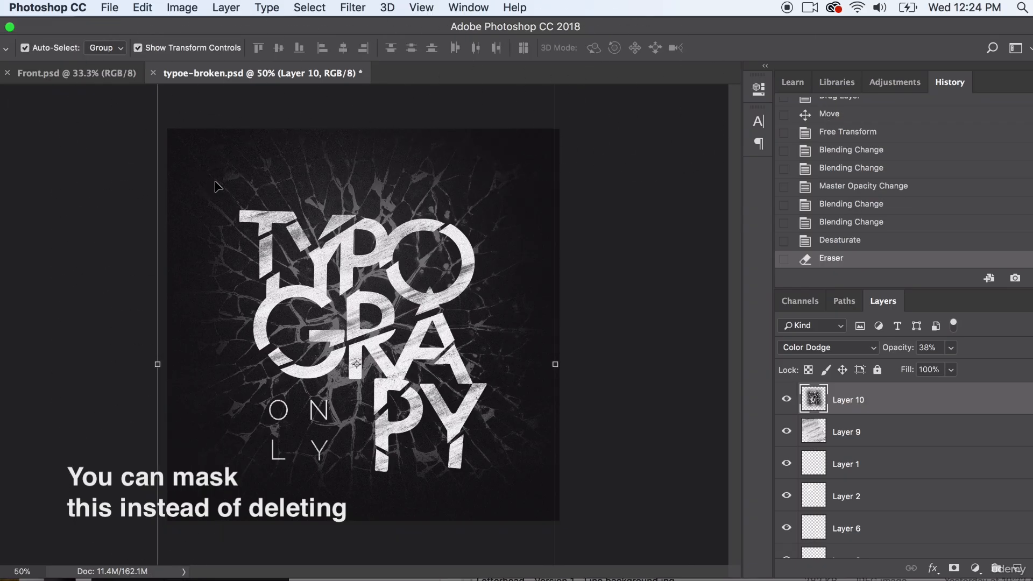
left_click(226, 7)
left_click(238, 71)
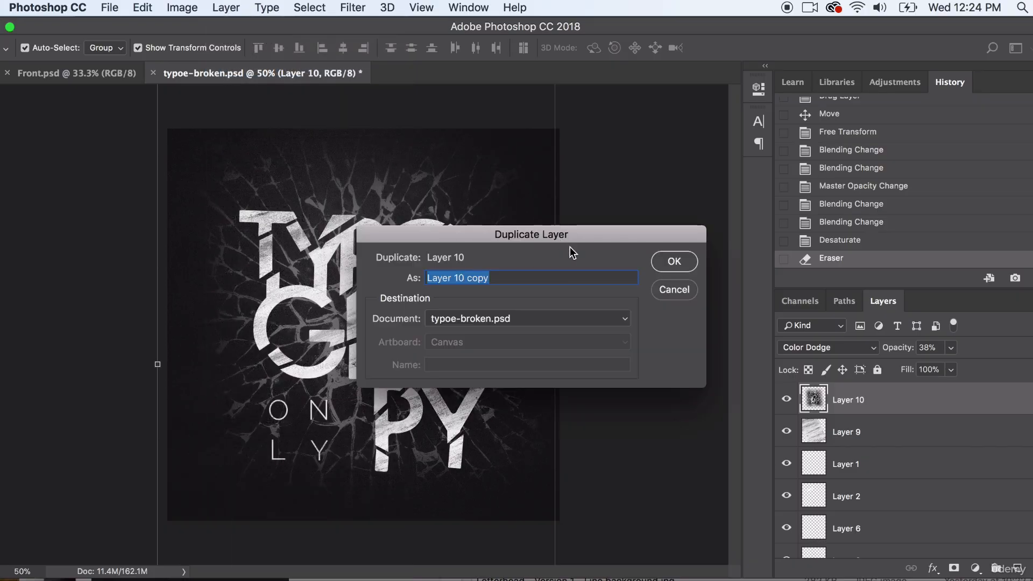
left_click(674, 261)
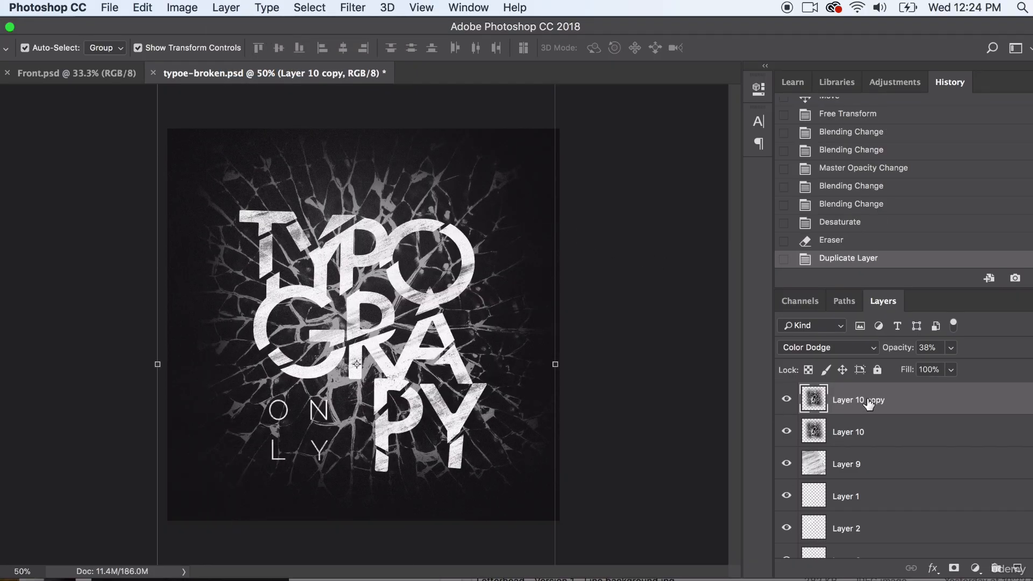
- Try the last-used Add Noise filter on the duplicated cracked-glass layer, and undo it
left_click(351, 7)
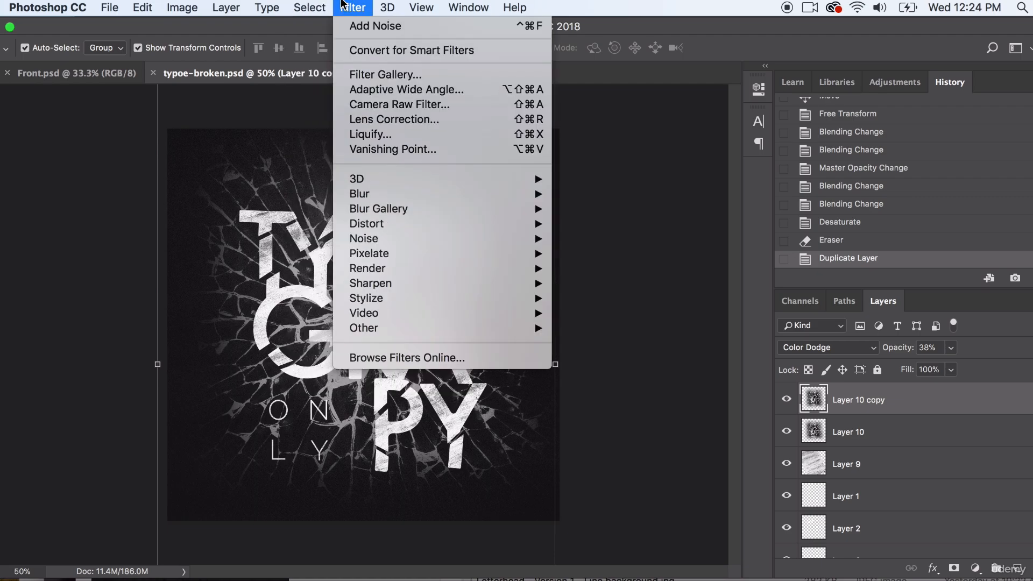
left_click(358, 26)
left_click(154, 7)
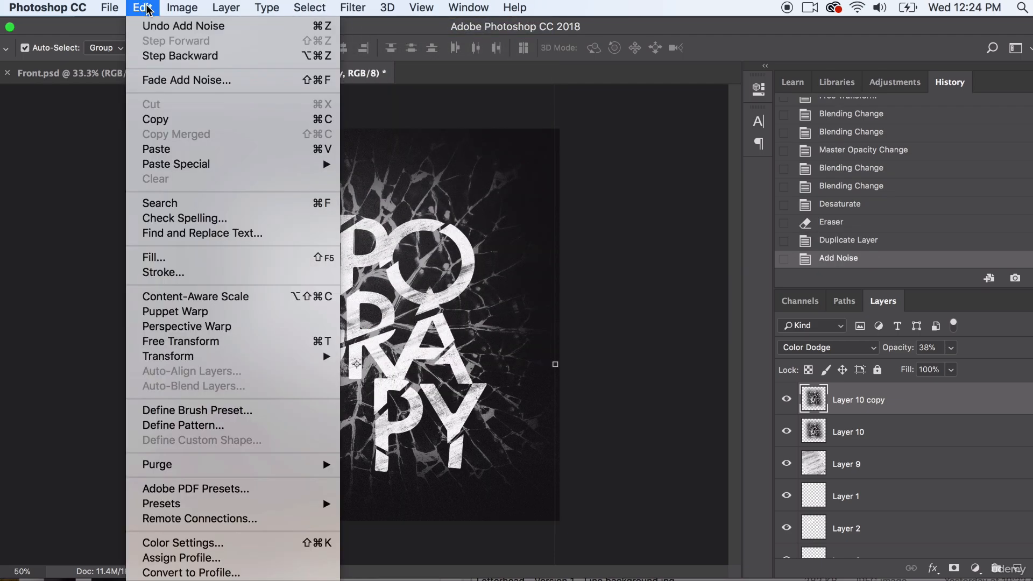
- Try a Hue/Saturation adjustment of hue -62 and saturation +46 on the duplicated cracked-glass layer, and cancel it
left_click(182, 8)
mouse_move(207, 50)
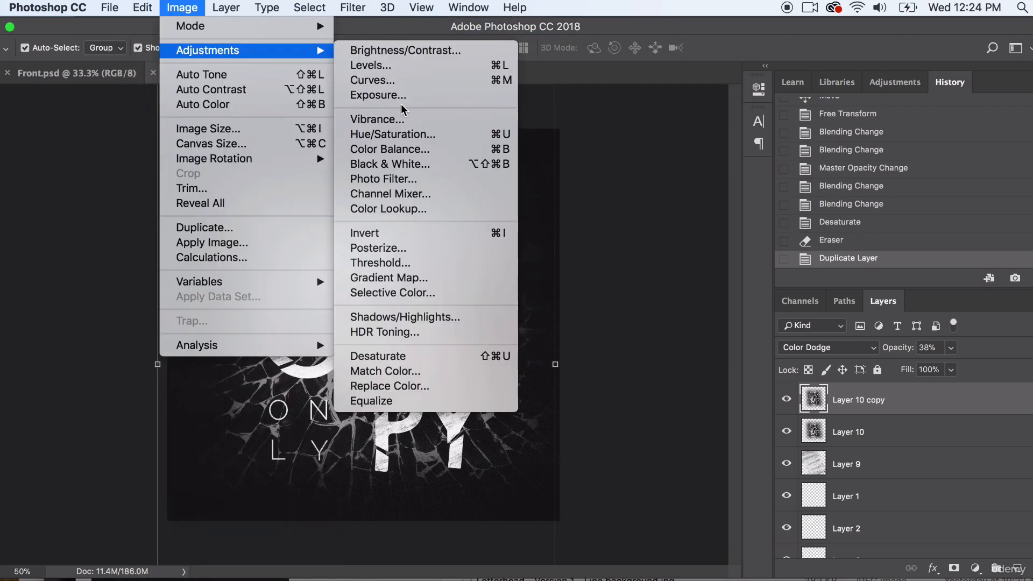
left_click(386, 135)
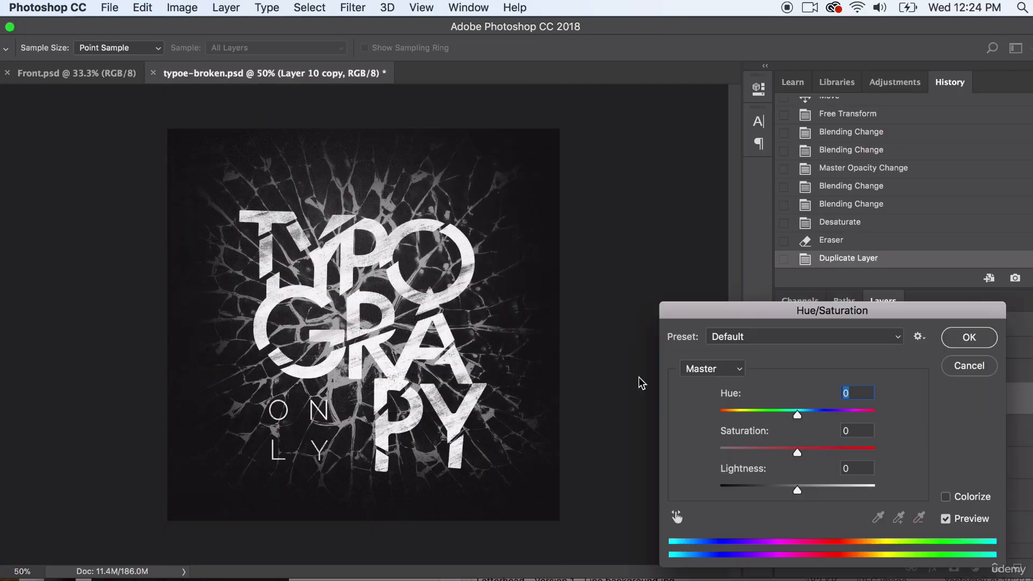
left_click(756, 413)
left_click(833, 451)
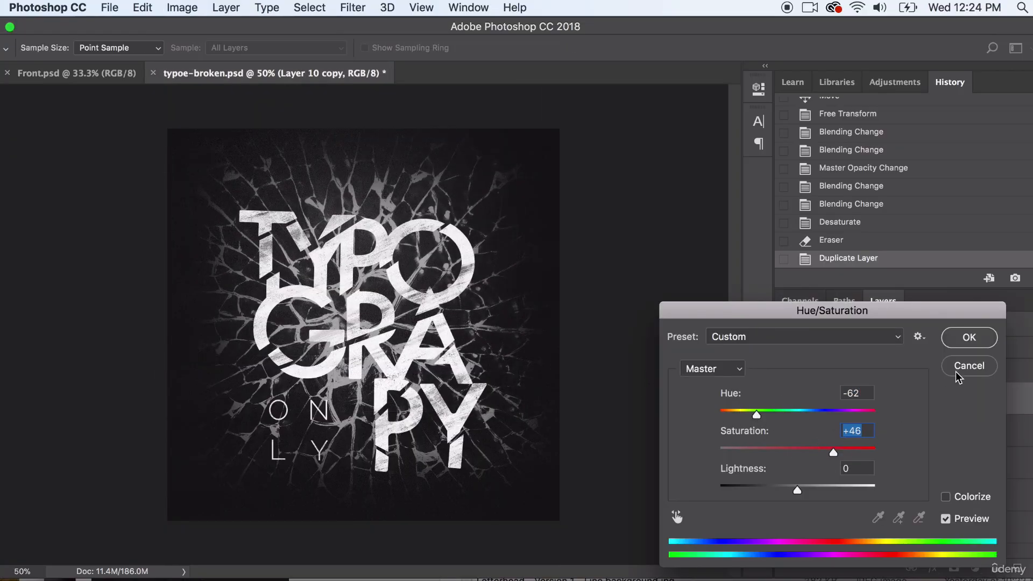
key("Escape")
- Start a Gradient Map on the duplicated cracked-glass layer and try the yellow-pink-purple and green-orange gradients
left_click(182, 8)
mouse_move(236, 50)
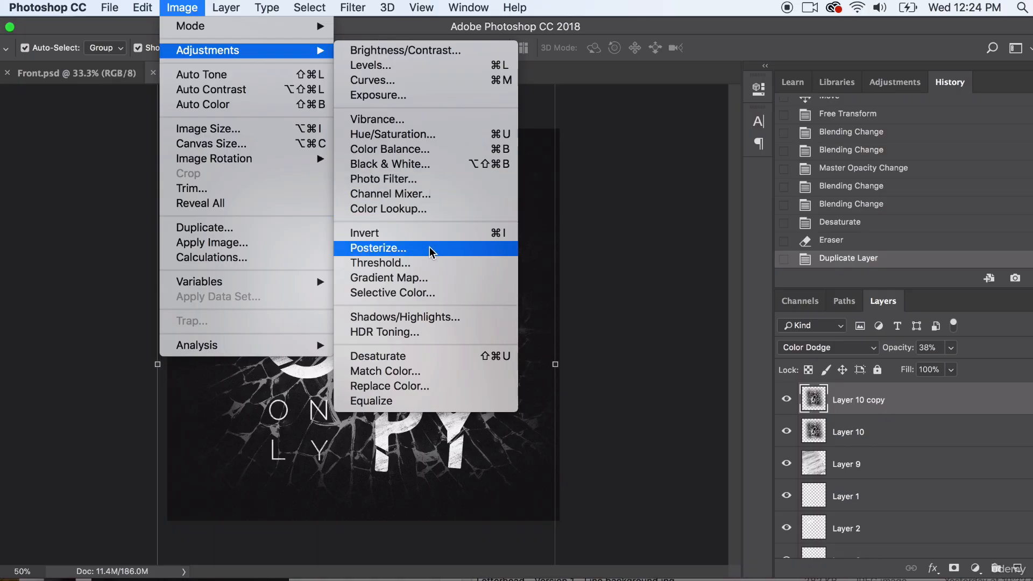
left_click(385, 277)
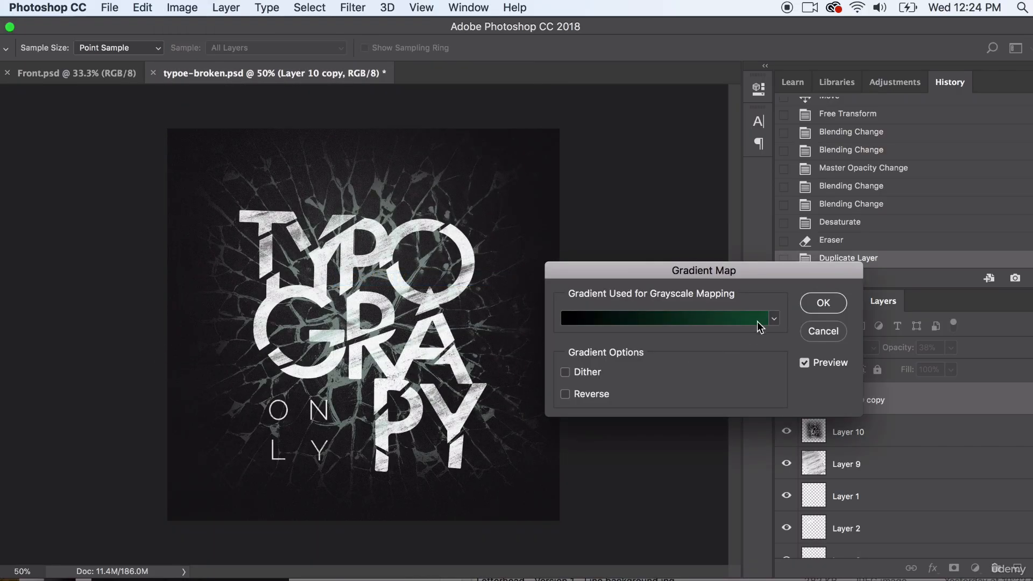
left_click(773, 318)
left_click(663, 347)
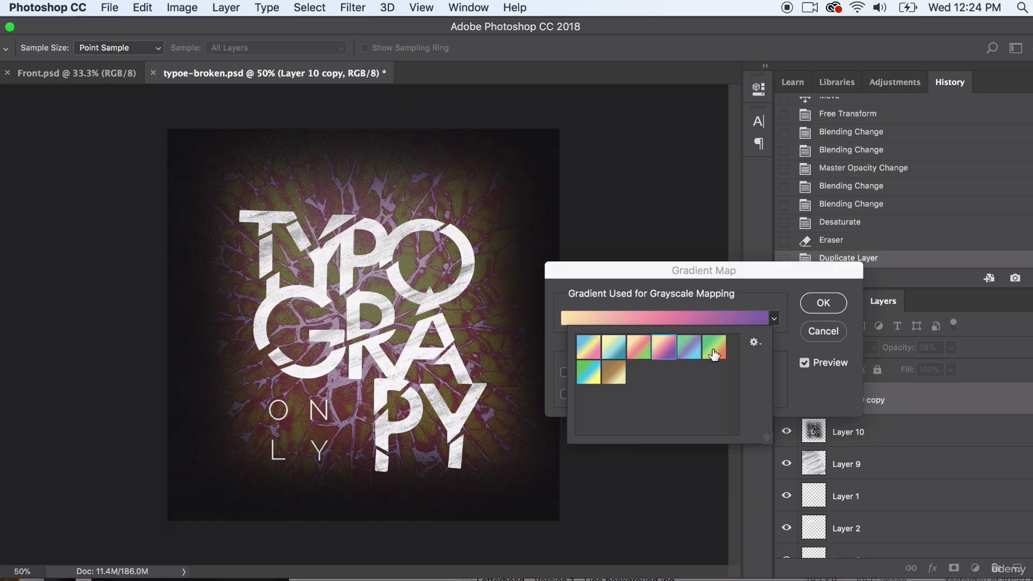
left_click(714, 347)
- Replace the gradient presets with the Metals set and try its metallic gradients, including yellow and blue, on the duplicated cracked-glass layer
left_click(754, 342)
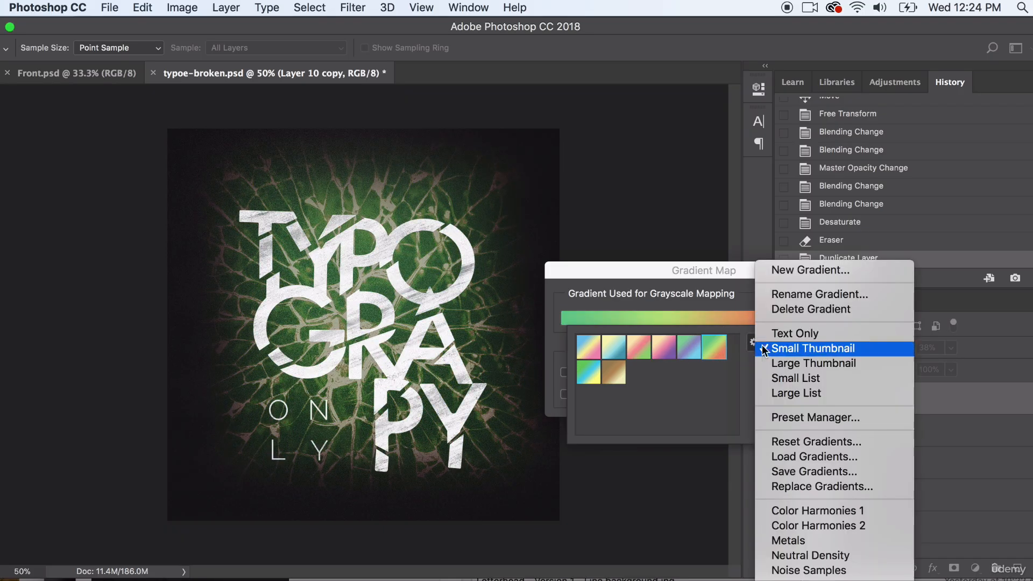
left_click(801, 547)
left_click(653, 245)
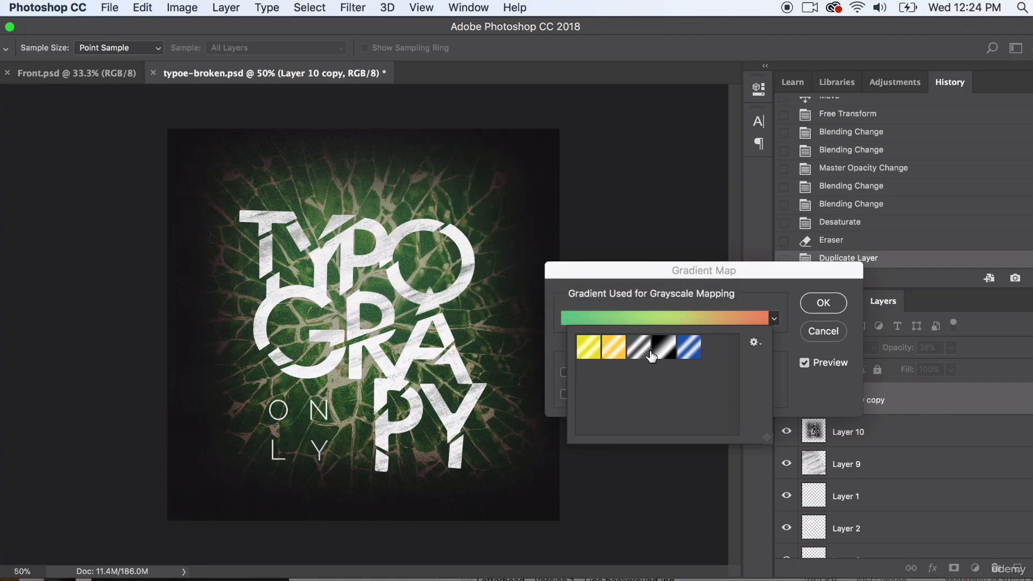
left_click(659, 356)
left_click(609, 355)
left_click(585, 350)
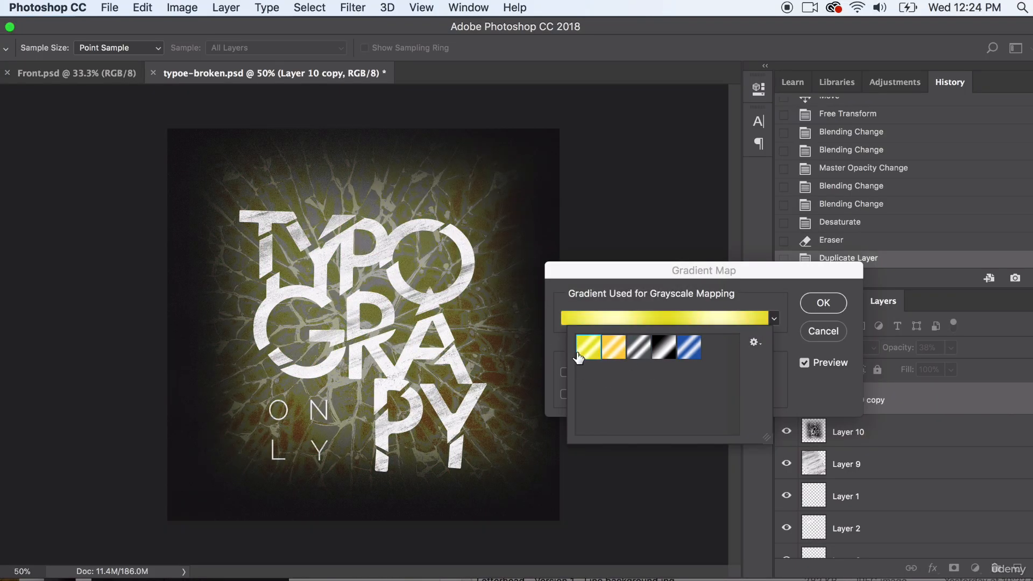
left_click(681, 353)
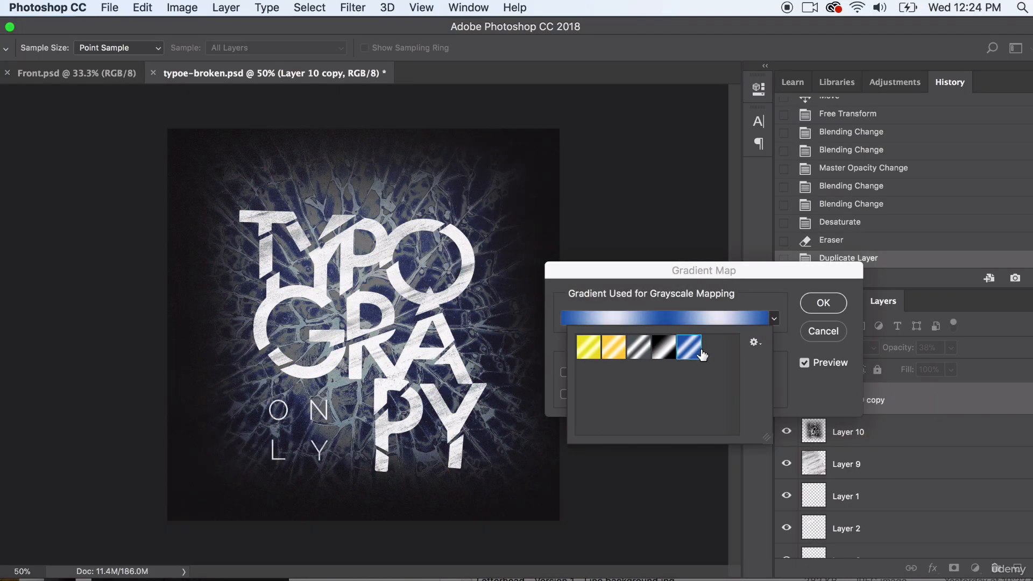
- Replace the gradient presets with the Noise Samples set and try several of its gradients on the duplicated cracked-glass layer
left_click(755, 343)
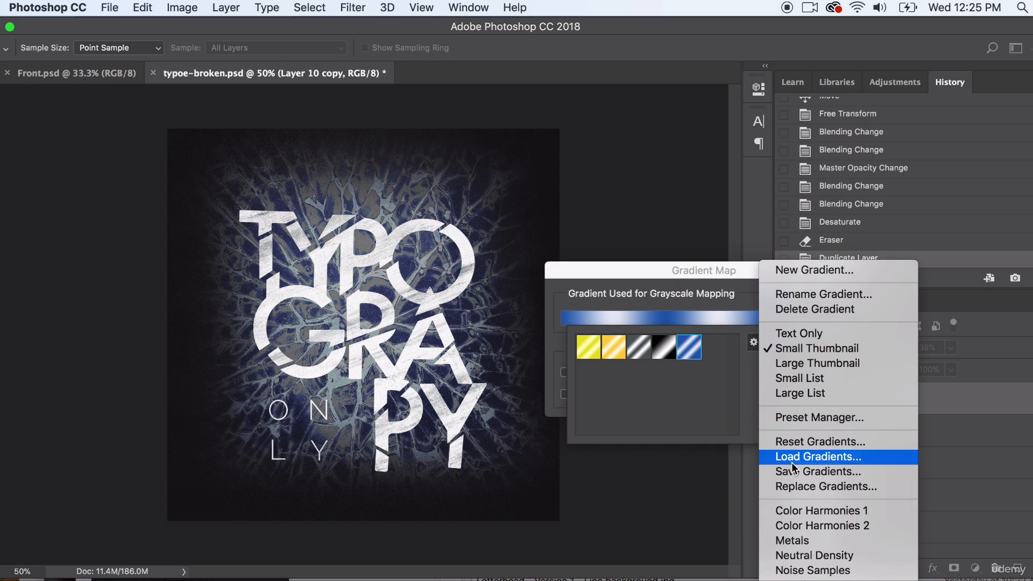
left_click(816, 575)
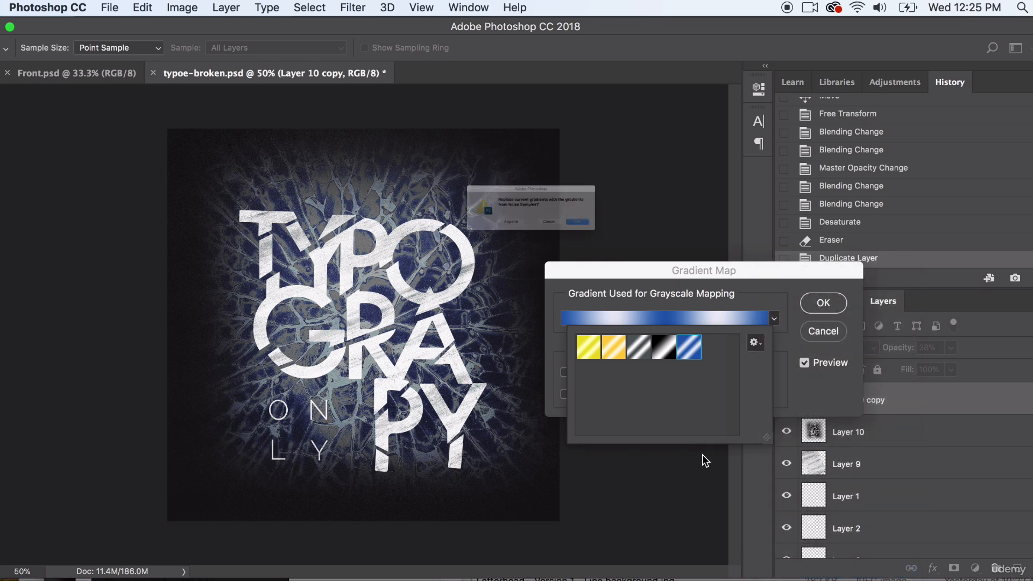
left_click(636, 243)
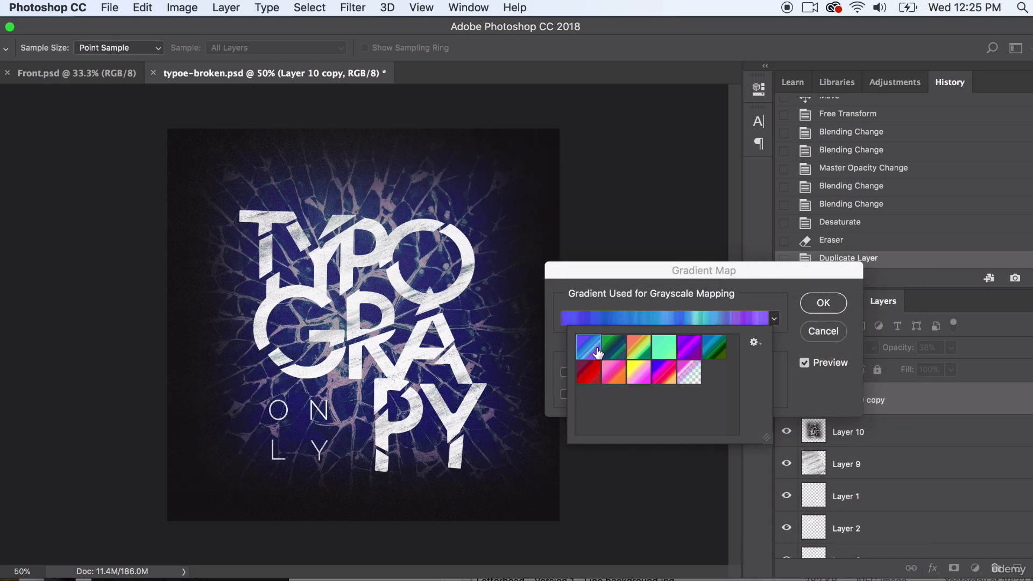
left_click(620, 353)
left_click(642, 348)
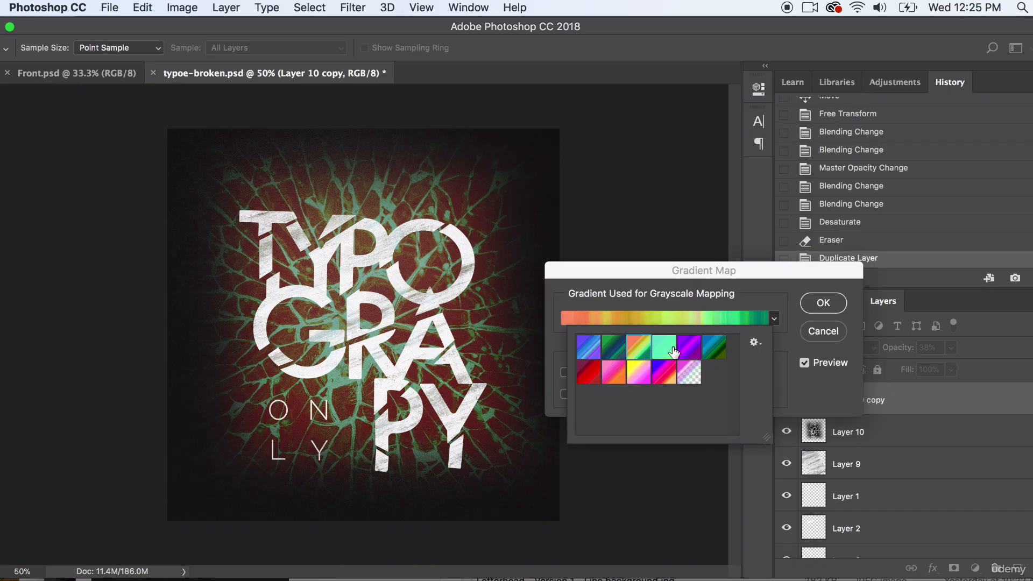
left_click(666, 350)
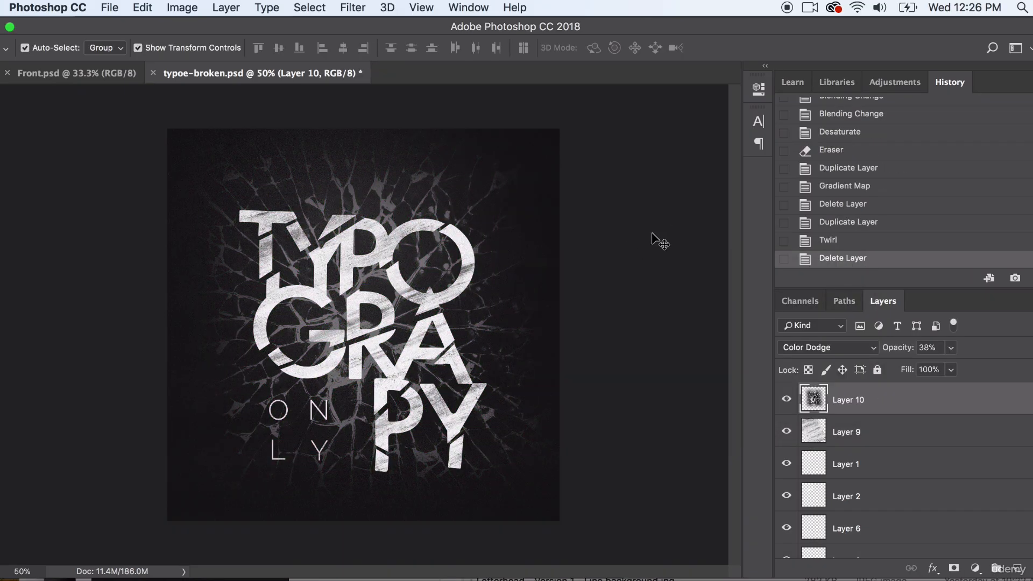
left_click(659, 243)
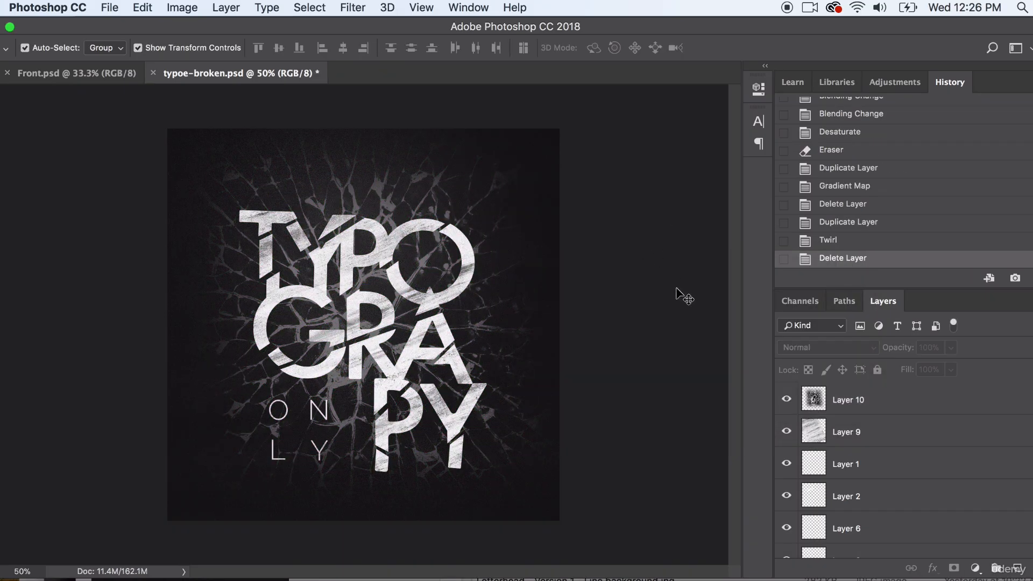
- Toggle the visibility of the cracked-glass Layer 10 and the grunge texture Layer 9 to compare the artwork
left_click(408, 242)
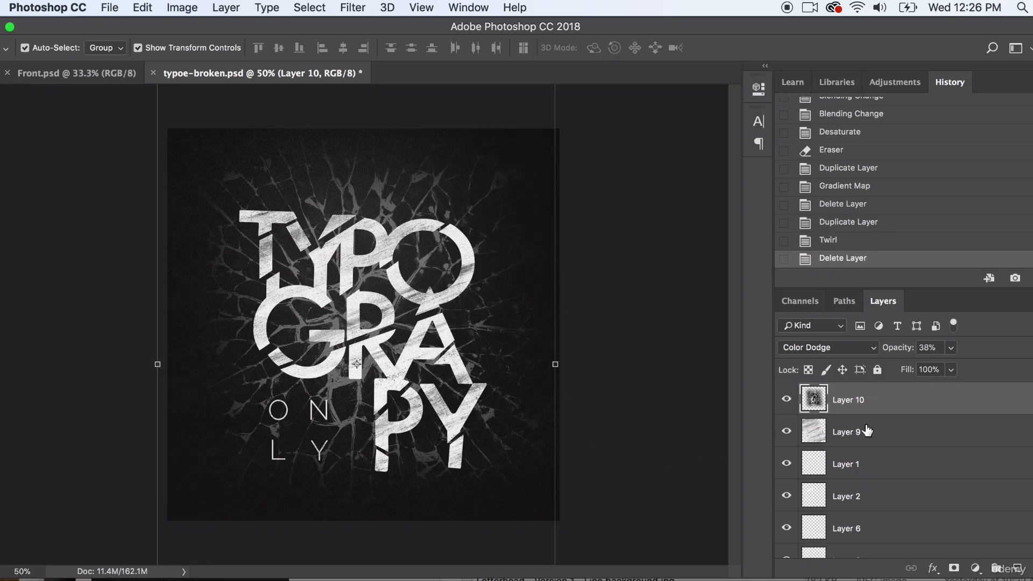
left_click(785, 399)
left_click(785, 399)
left_click(787, 431)
left_click(786, 431)
left_click(786, 432)
left_click(786, 431)
- Start a Gradient Map on the grunge texture Layer 9 and try the available presets, ending on the stepped black-to-white gradient
left_click(879, 432)
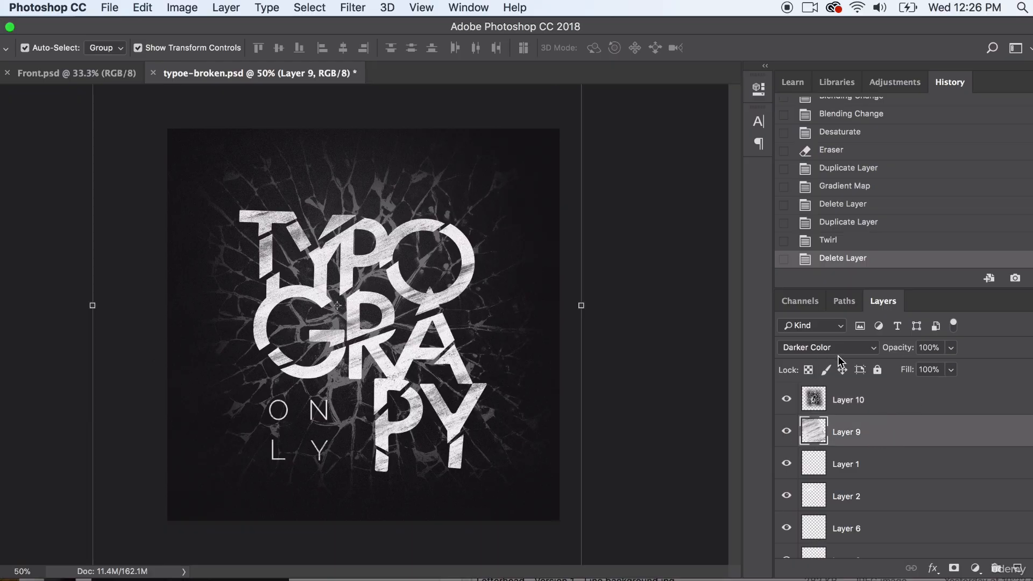
left_click(237, 5)
mouse_move(182, 8)
mouse_move(210, 50)
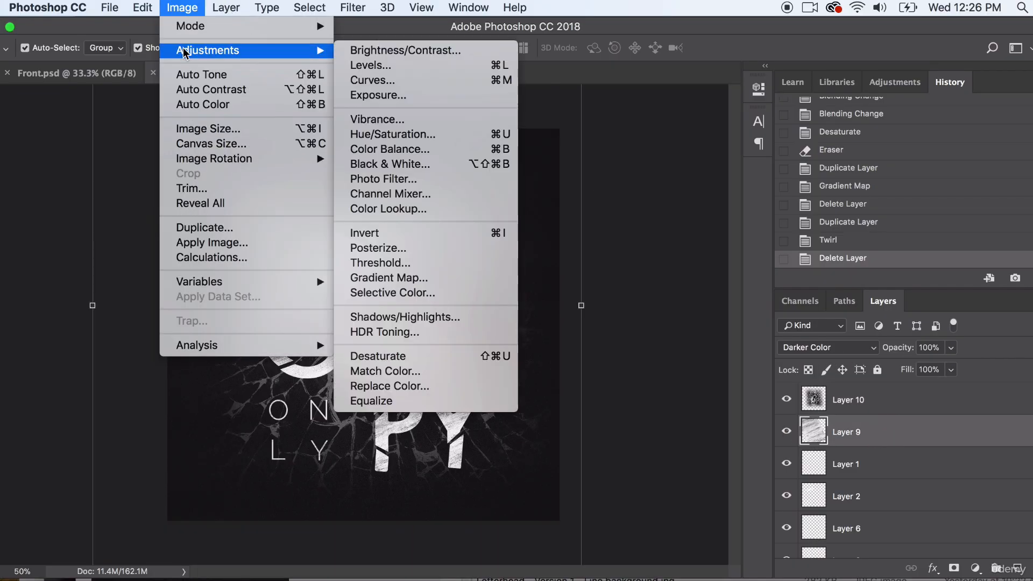
left_click(398, 276)
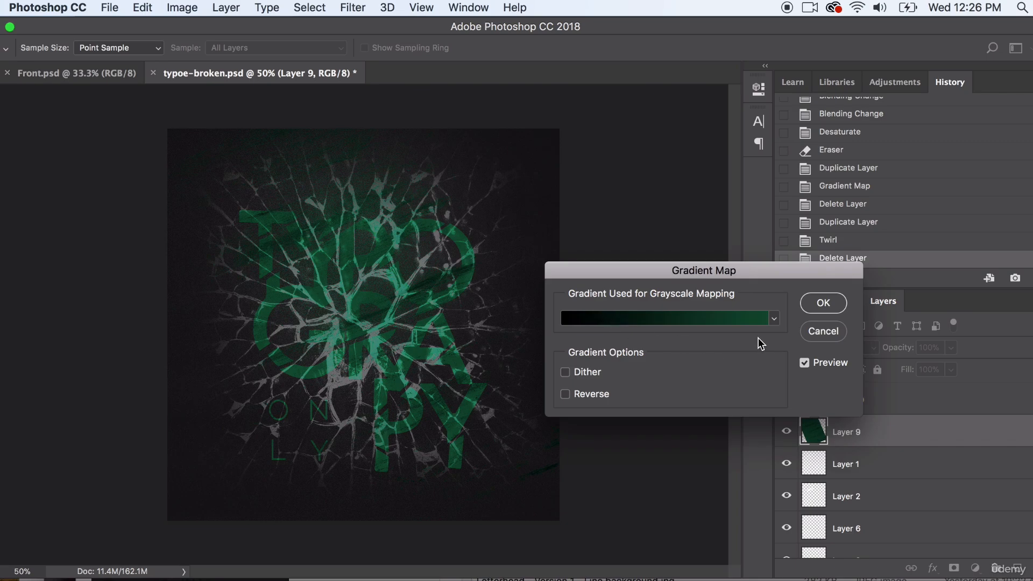
left_click(773, 319)
left_click(689, 347)
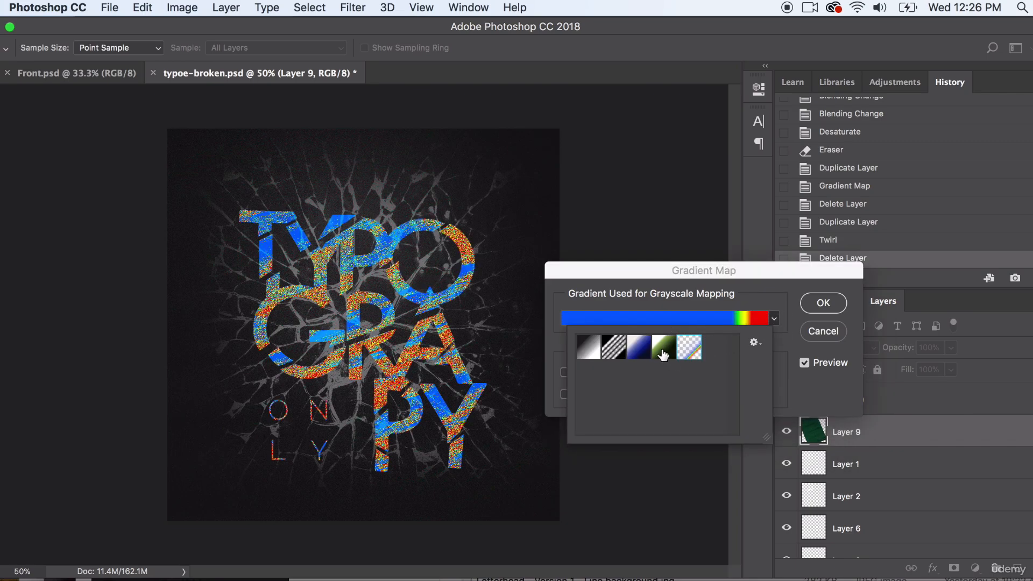
left_click(663, 353)
left_click(638, 348)
left_click(613, 348)
left_click(588, 352)
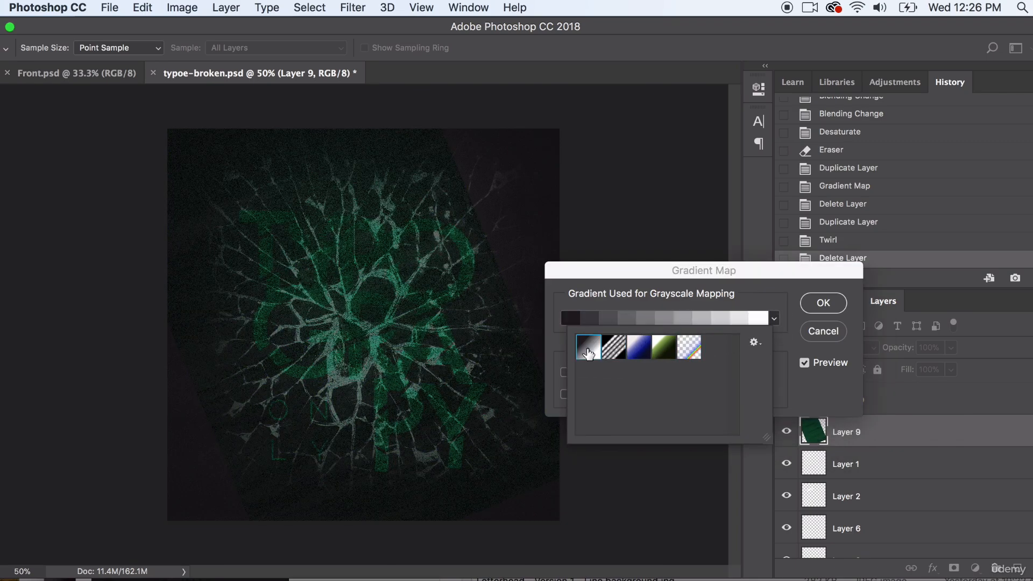
left_click(774, 318)
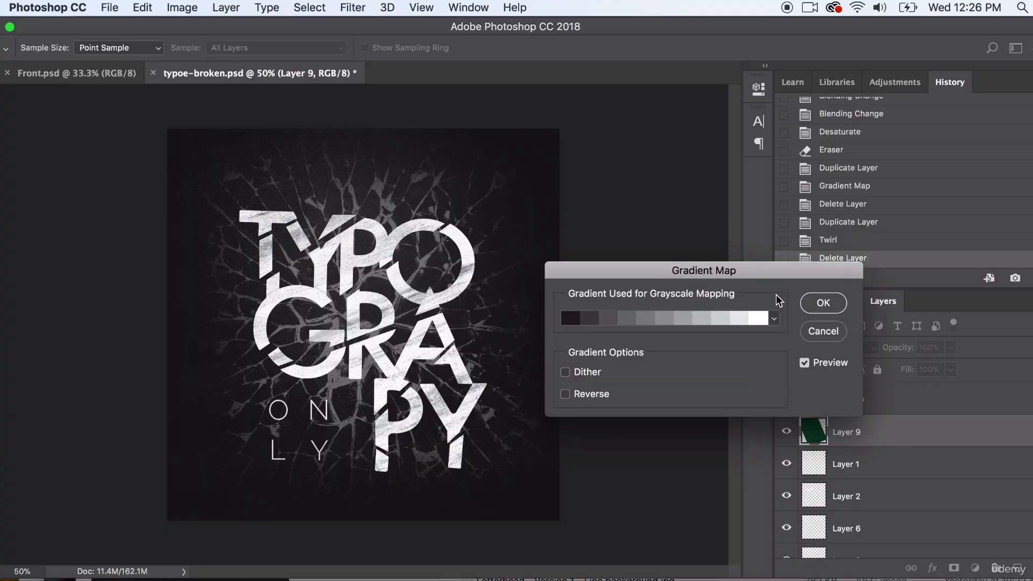
- Replace the gradient presets with the Metals set and try the gold gradient on the grunge texture layer
left_click(774, 319)
left_click(751, 342)
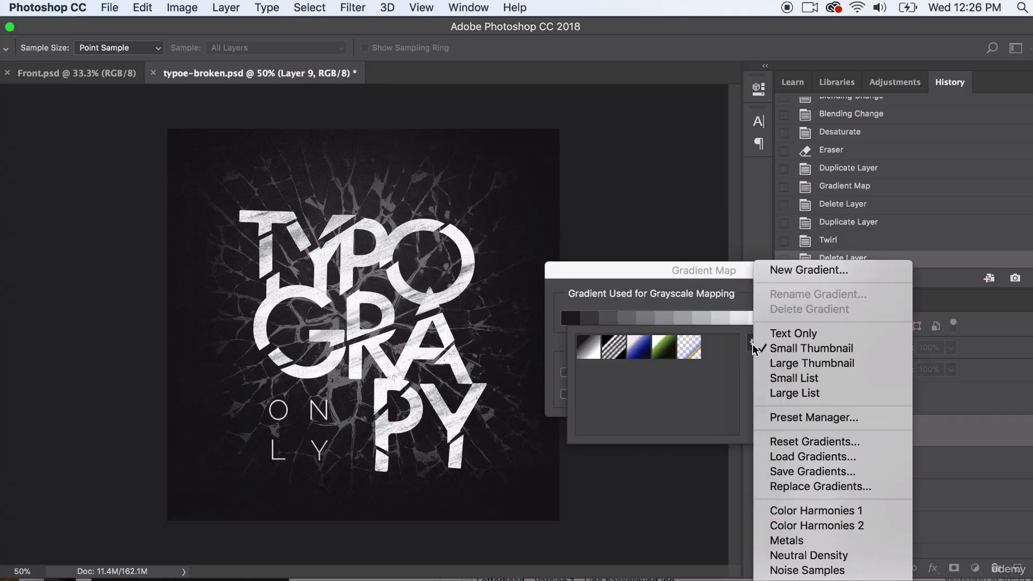
left_click(793, 542)
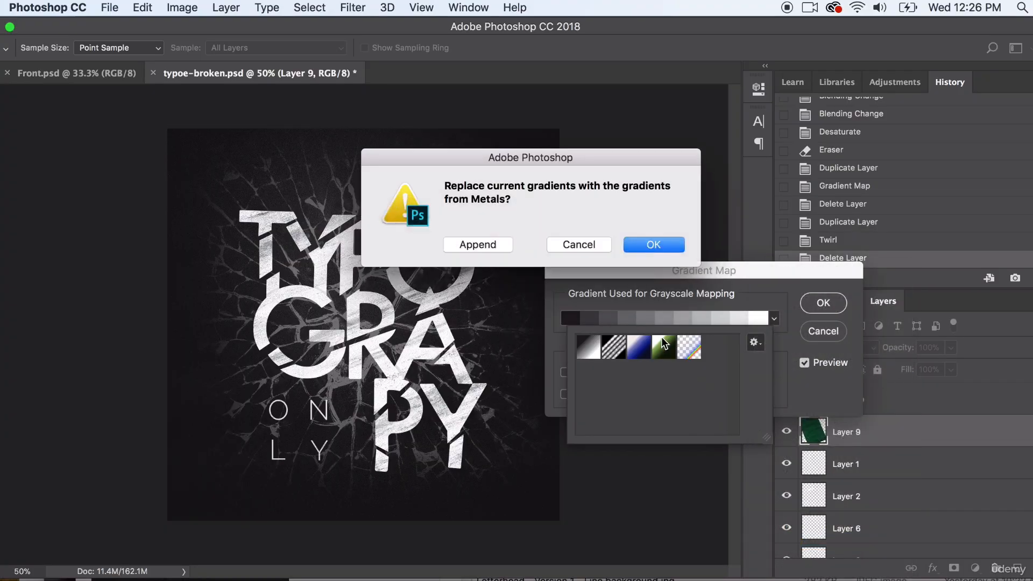
left_click(652, 243)
left_click(633, 348)
left_click(623, 356)
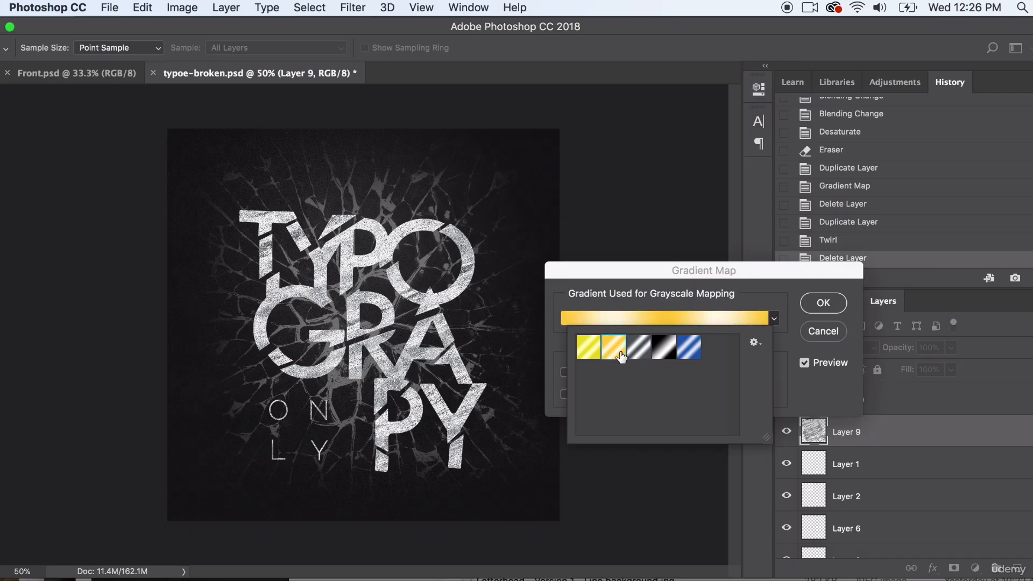
- Replace the gradient presets with the Special Effects set and try the blue and green gradients on the grunge texture layer
left_click(753, 343)
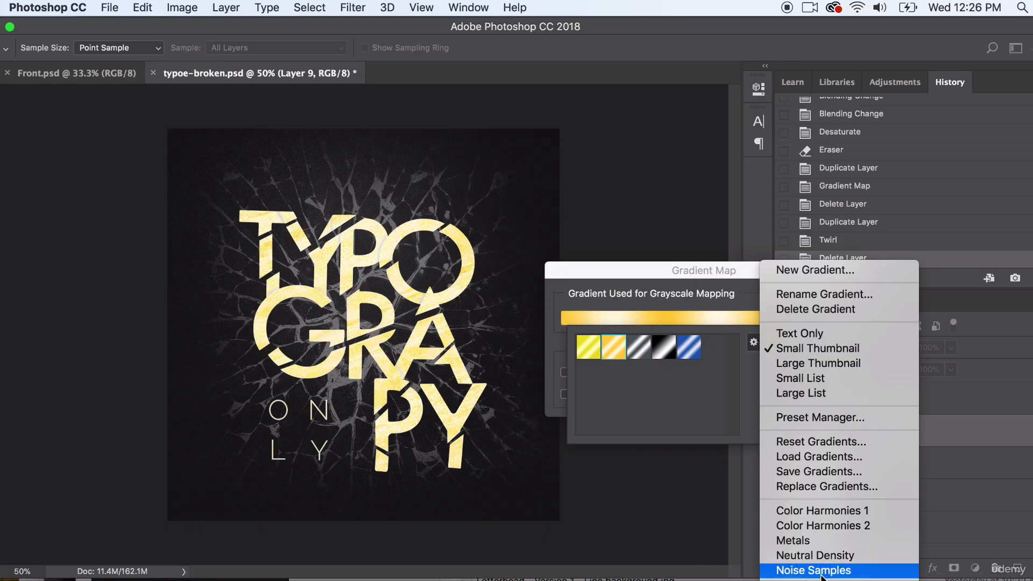
left_click(799, 580)
left_click(652, 242)
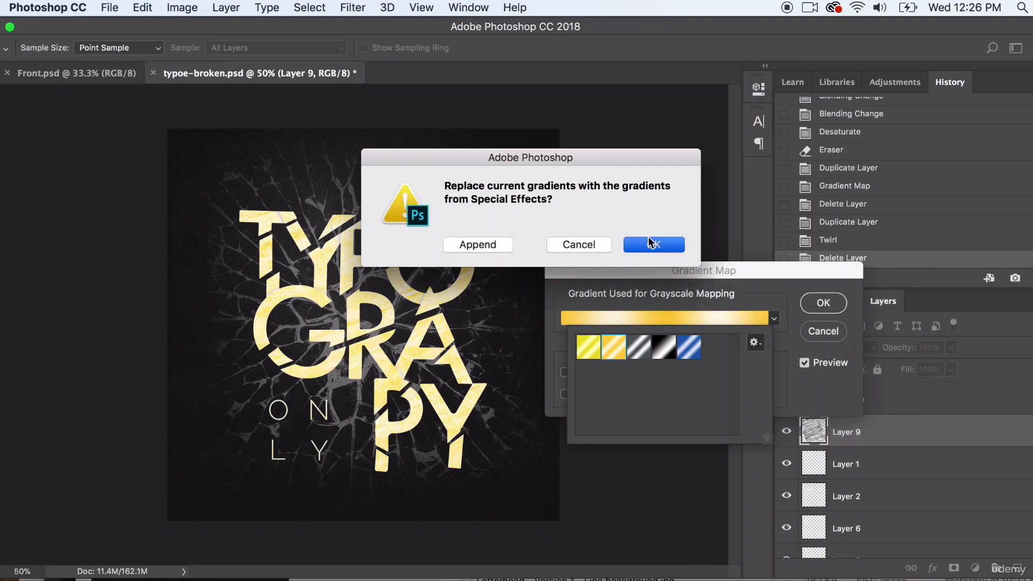
left_click(639, 347)
left_click(664, 347)
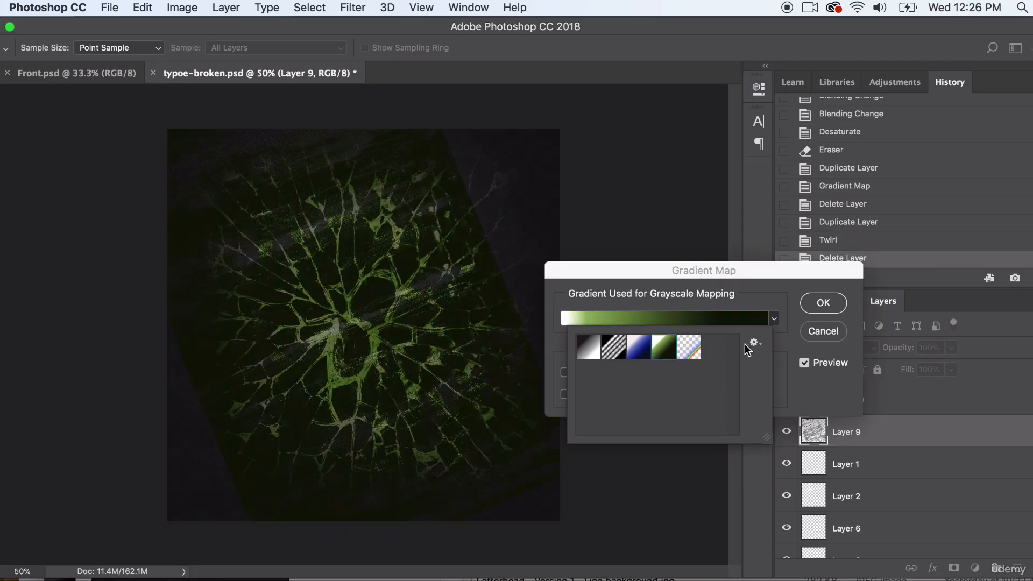
- Replace the gradient presets with the Metals set, try its metallic and blue gradients on the grunge texture layer, and cancel the Gradient Map
left_click(753, 342)
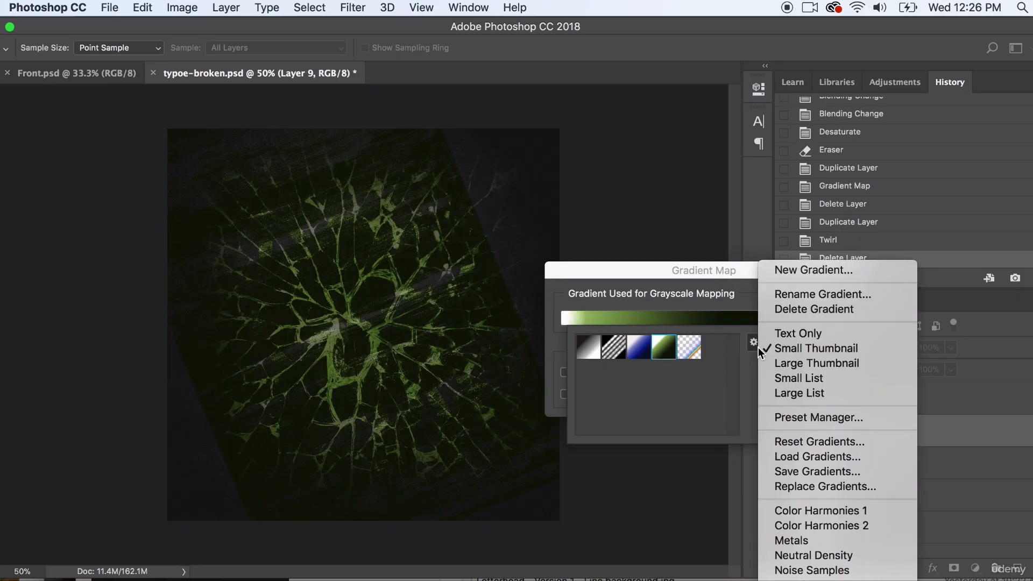
left_click(792, 540)
left_click(652, 242)
left_click(638, 346)
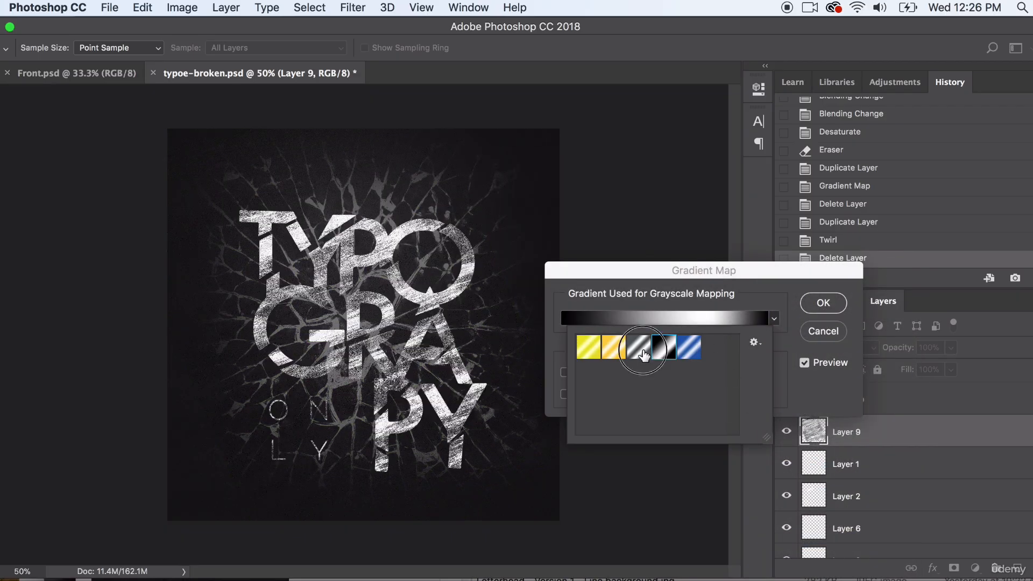
left_click(600, 355)
left_click(688, 350)
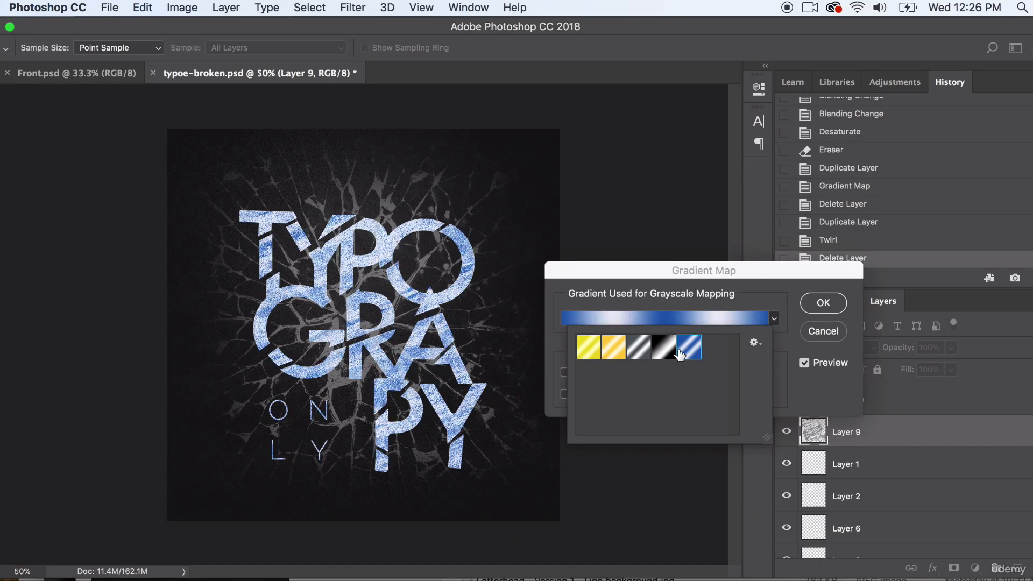
left_click(825, 331)
left_click(670, 212)
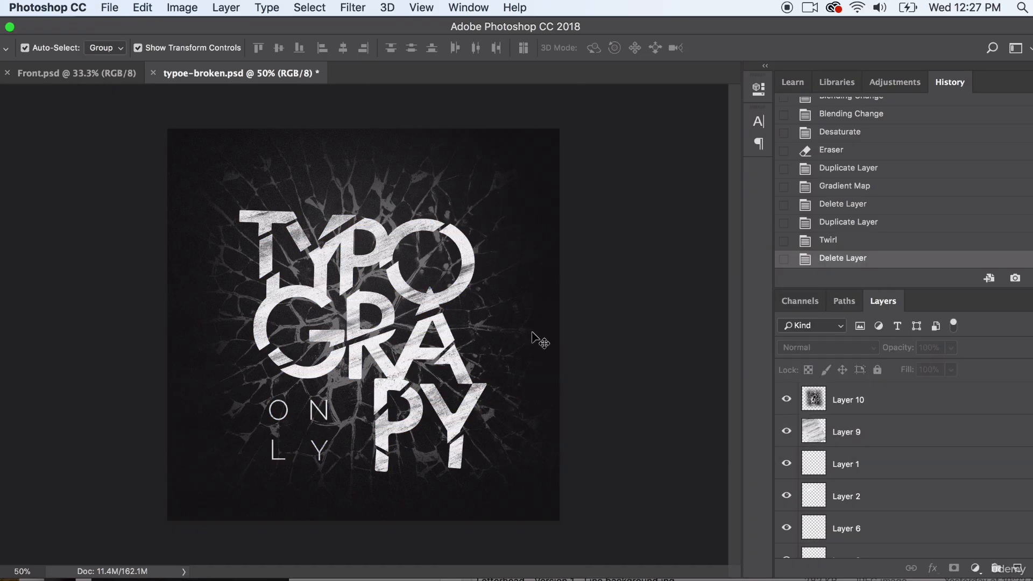
- Select the cracked-glass Layer 10 and toggle its visibility off and on to compare the artwork
left_click(441, 169)
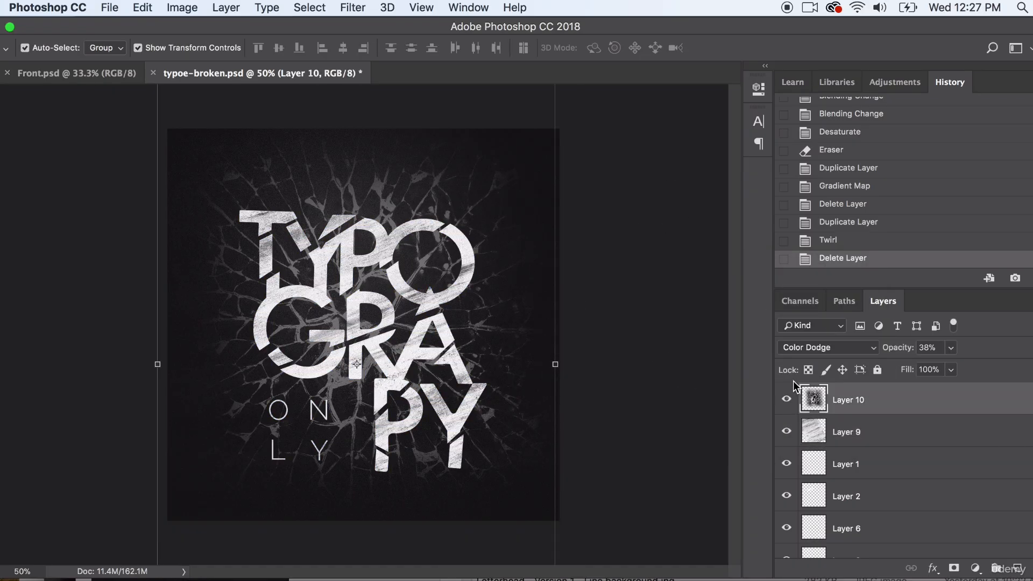
left_click(786, 401)
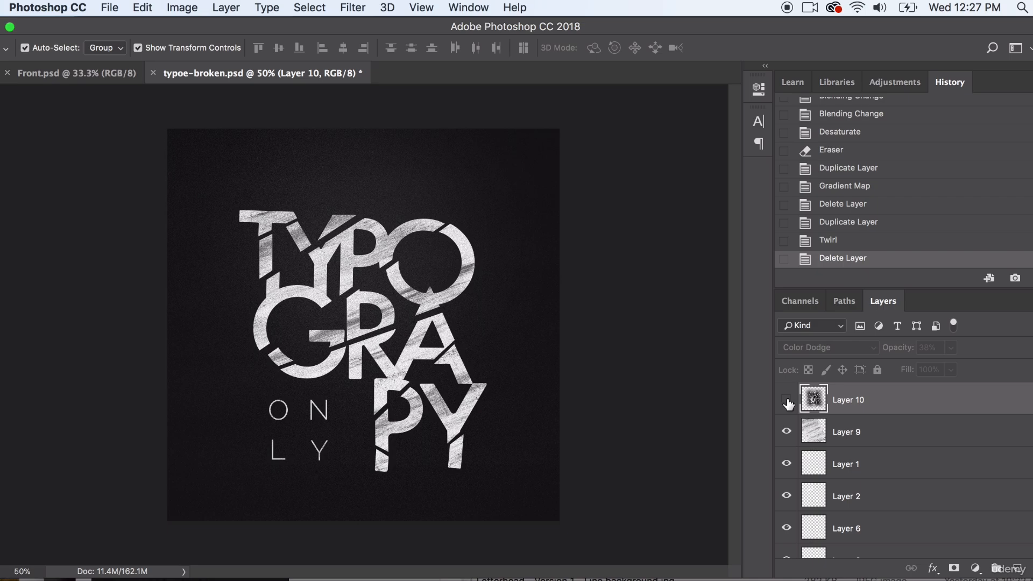
left_click(787, 401)
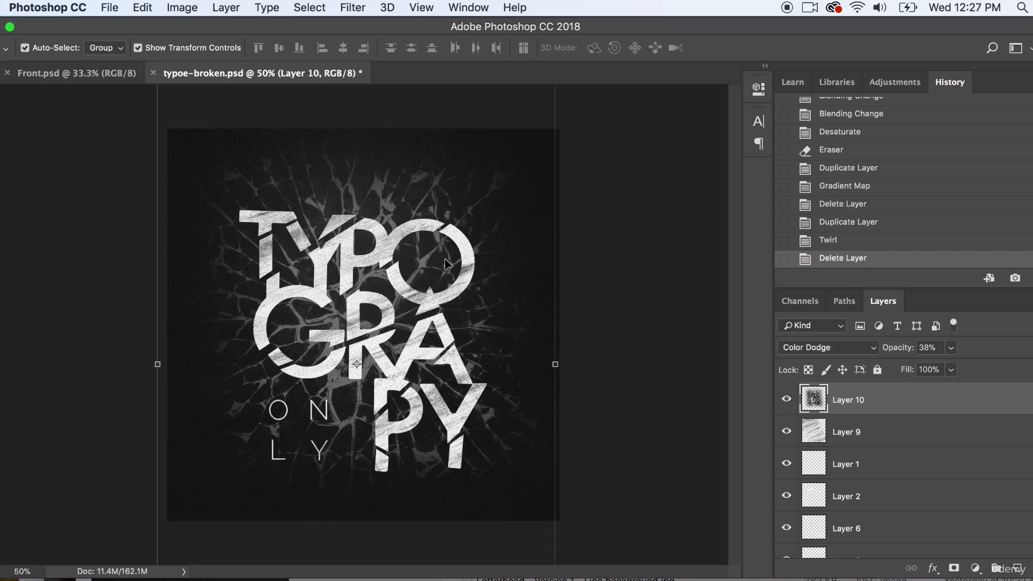
- Lower the opacity of the cracked-glass Layer 10 to about 24% and deselect the layer
left_click(950, 348)
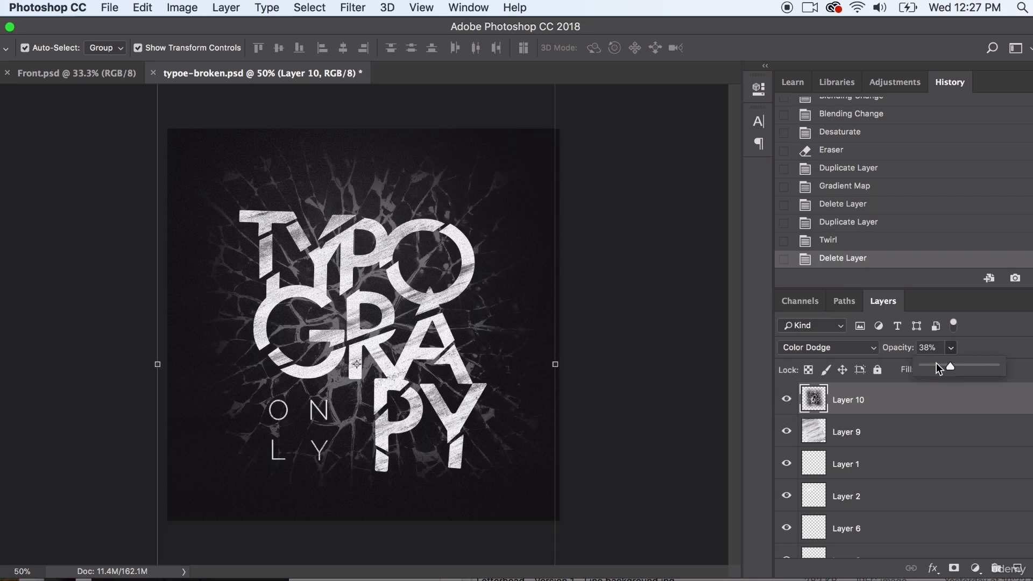
left_click(936, 366)
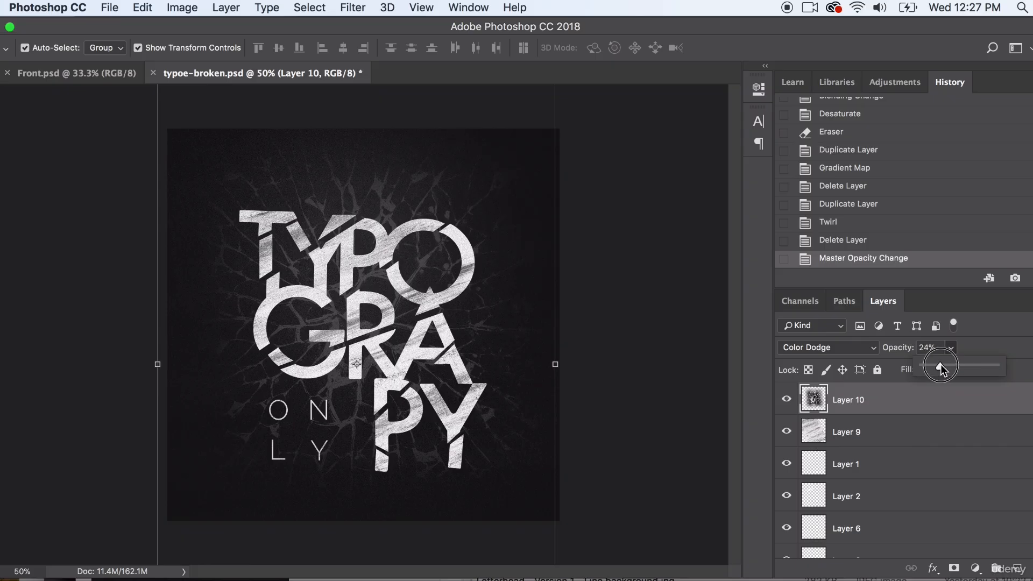
left_click_drag(940, 364, 932, 366)
left_click(653, 260)
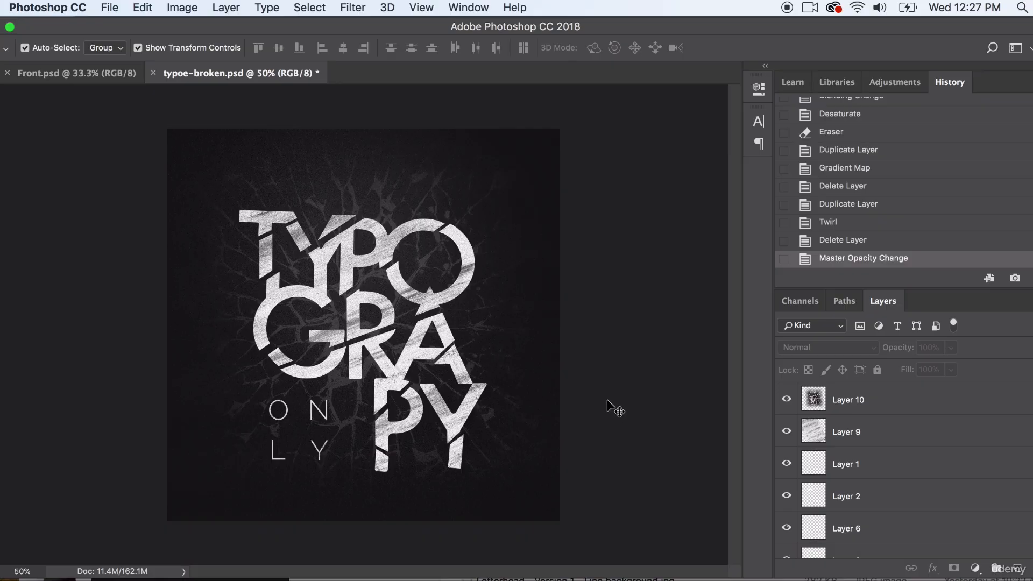